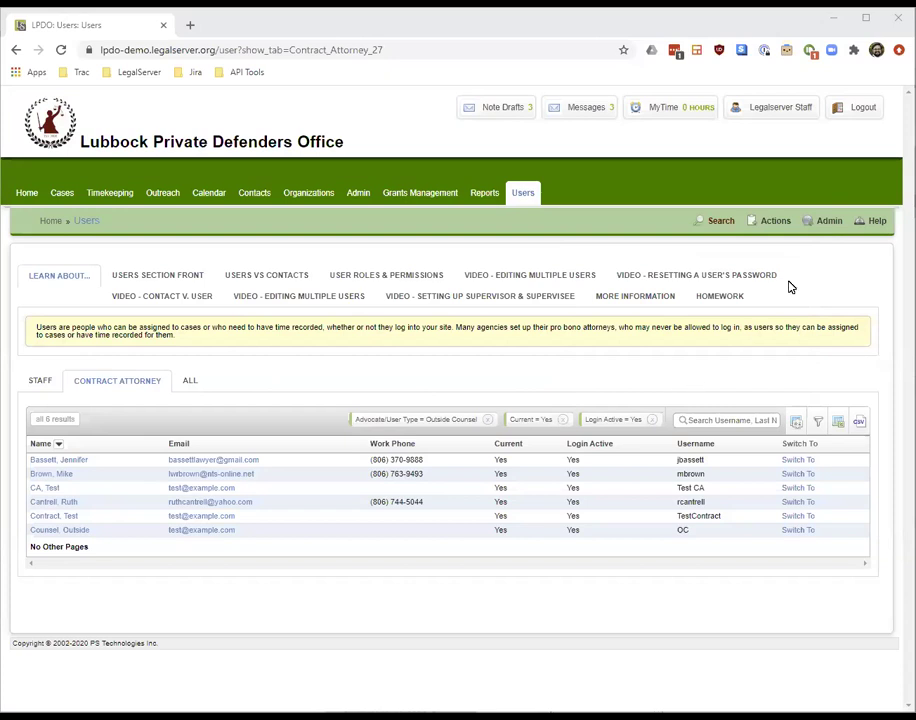
Open the Actions dropdown on the Users page's Contract Attorney list
click(775, 236)
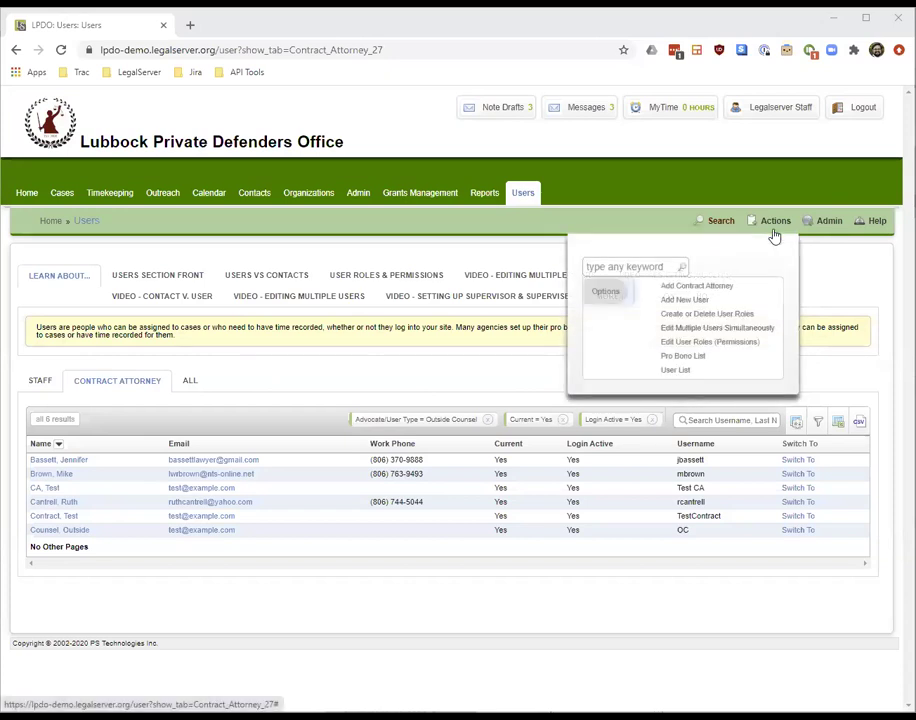
Start Add Contract Attorney, enter a ContractAttorney test username, and submit the system information
click(733, 287)
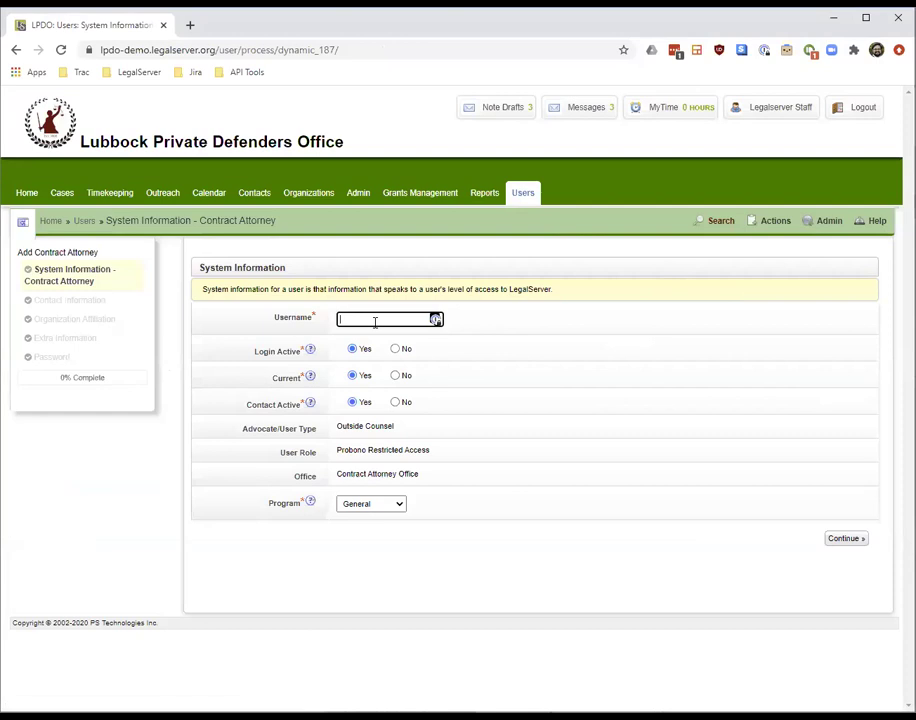
text(TestContractAttorney)
key(ctrl+a)
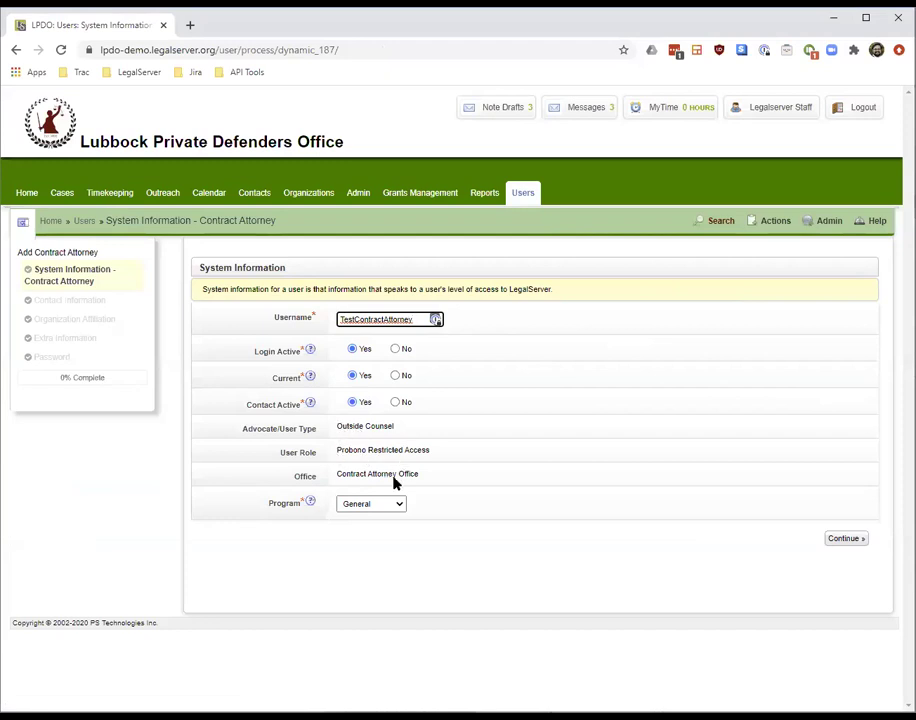
drag(336, 453, 426, 446)
click(444, 457)
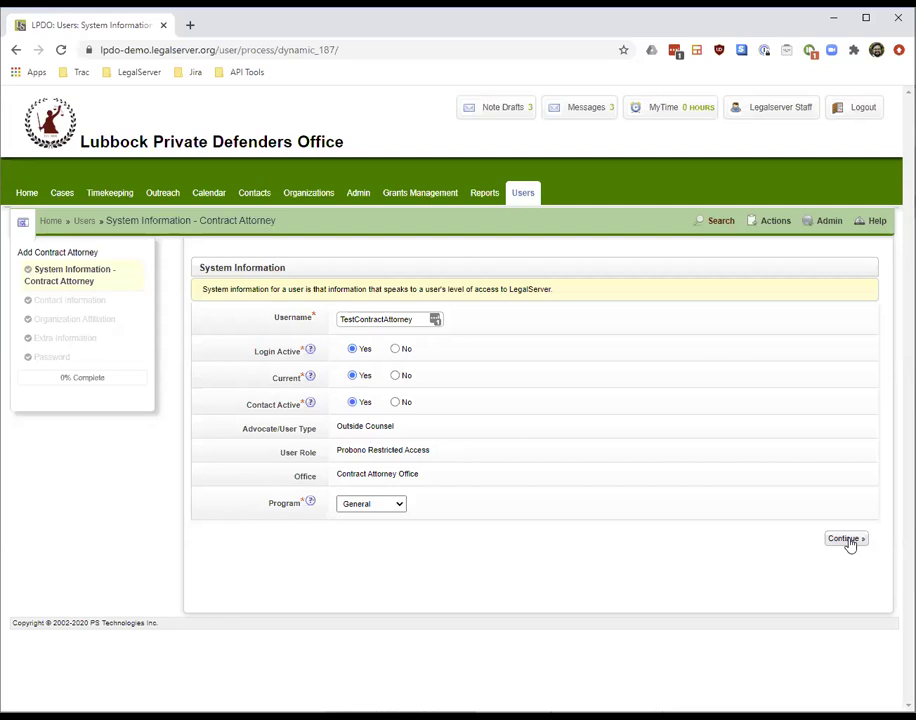
click(847, 541)
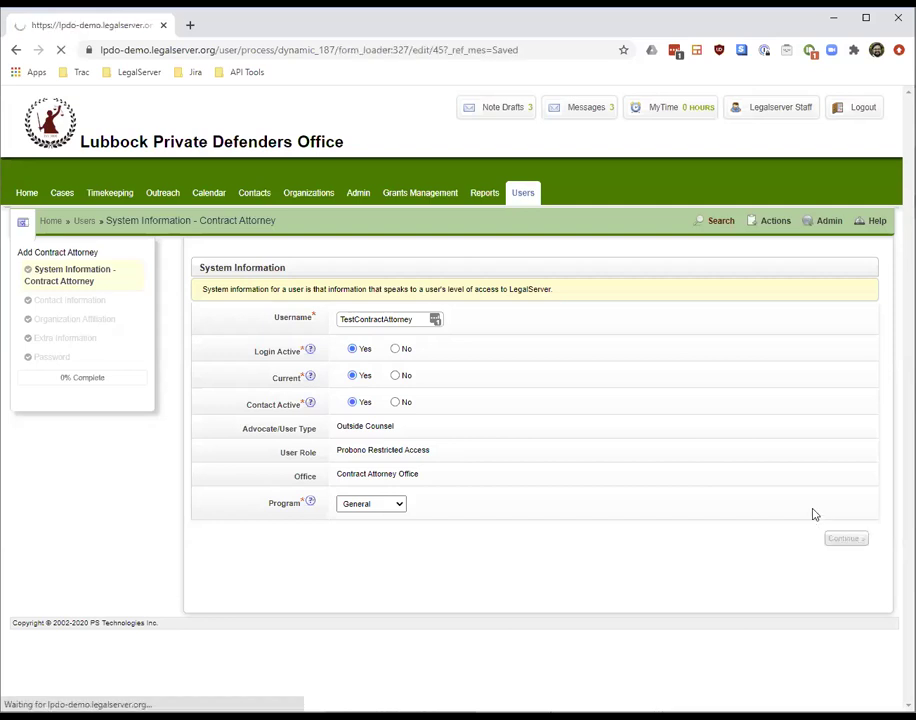
Enter the name Test ContractAttorney with the suggested sample e-mail and save the contact information
click(393, 332)
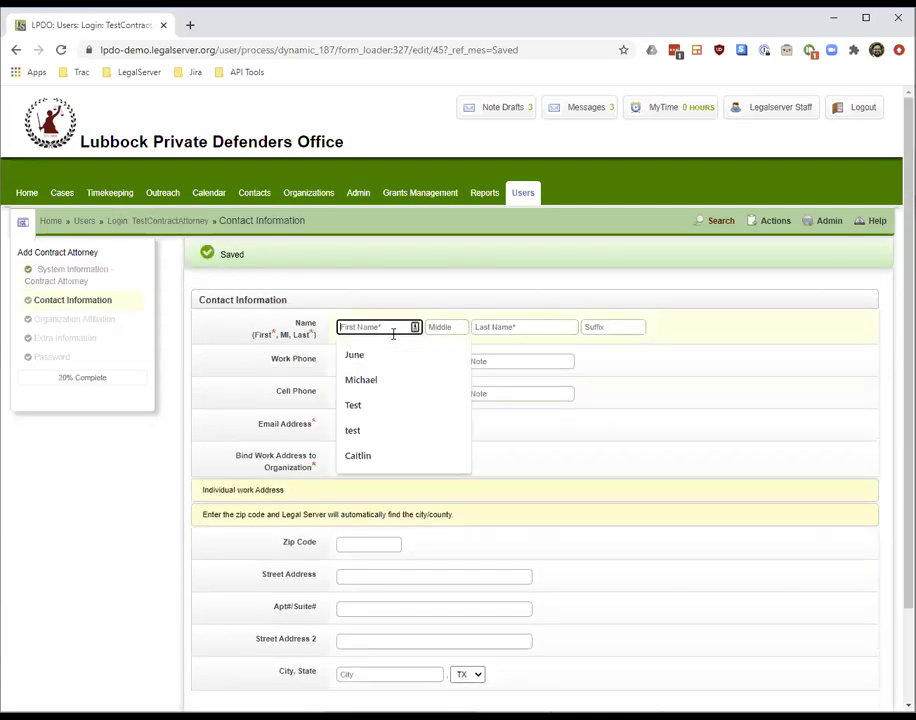
text(Test)
key(Tab)
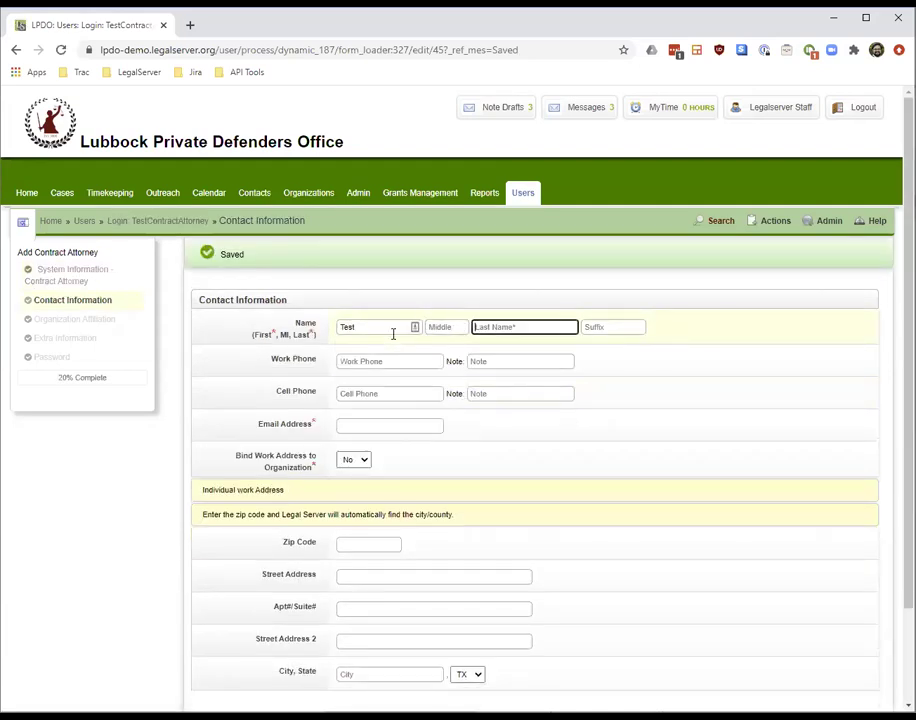
text(ContractAttorney)
click(372, 426)
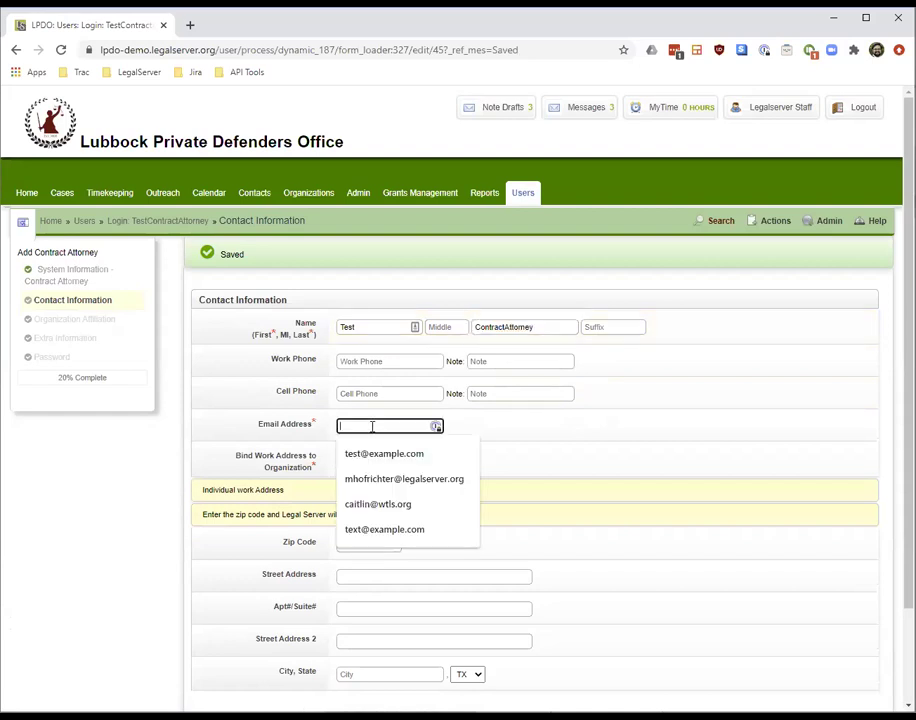
click(378, 456)
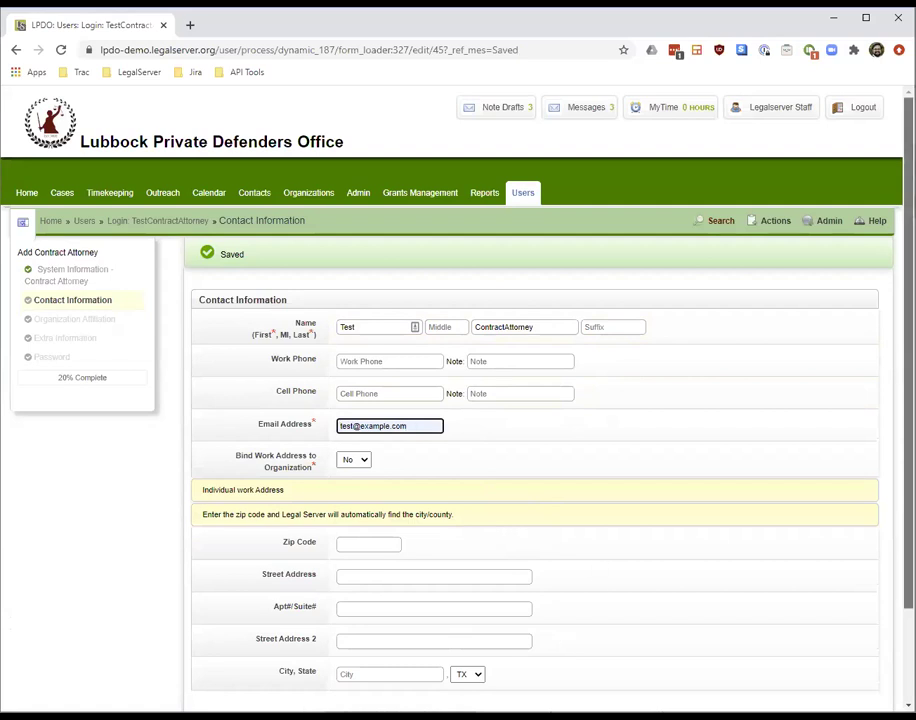
scroll(587, 573, down, 2)
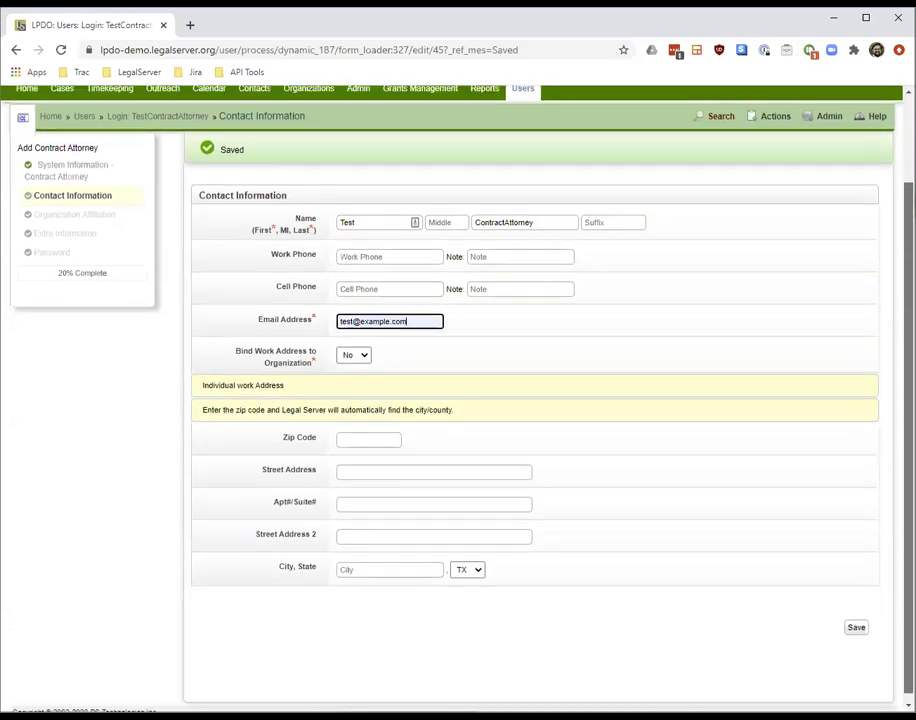
click(859, 632)
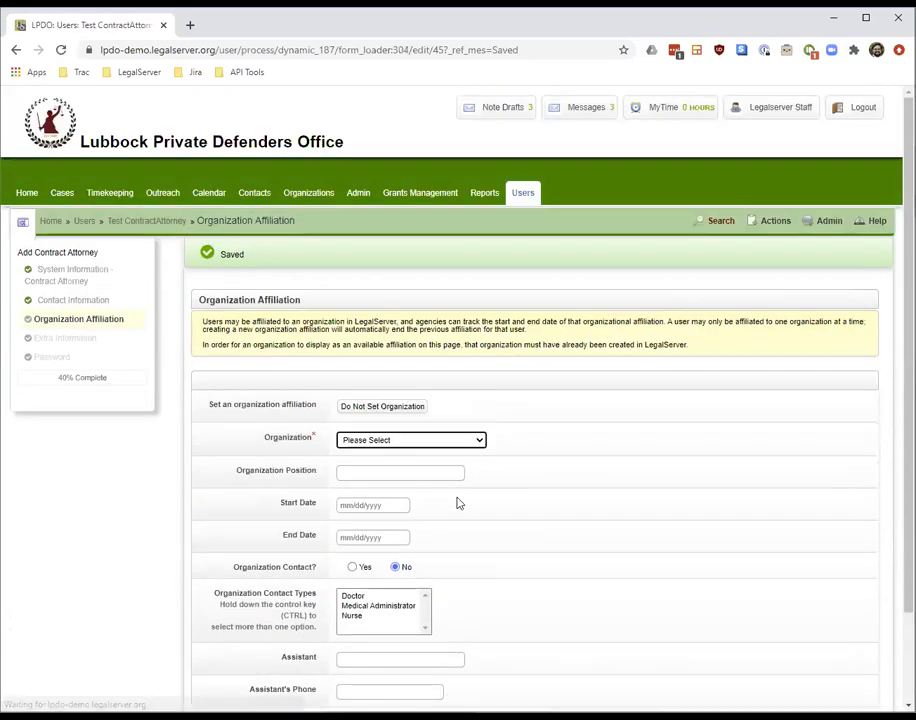
Choose Do Not Set Organization and continue to Extra Information
scroll(525, 383, down, 2)
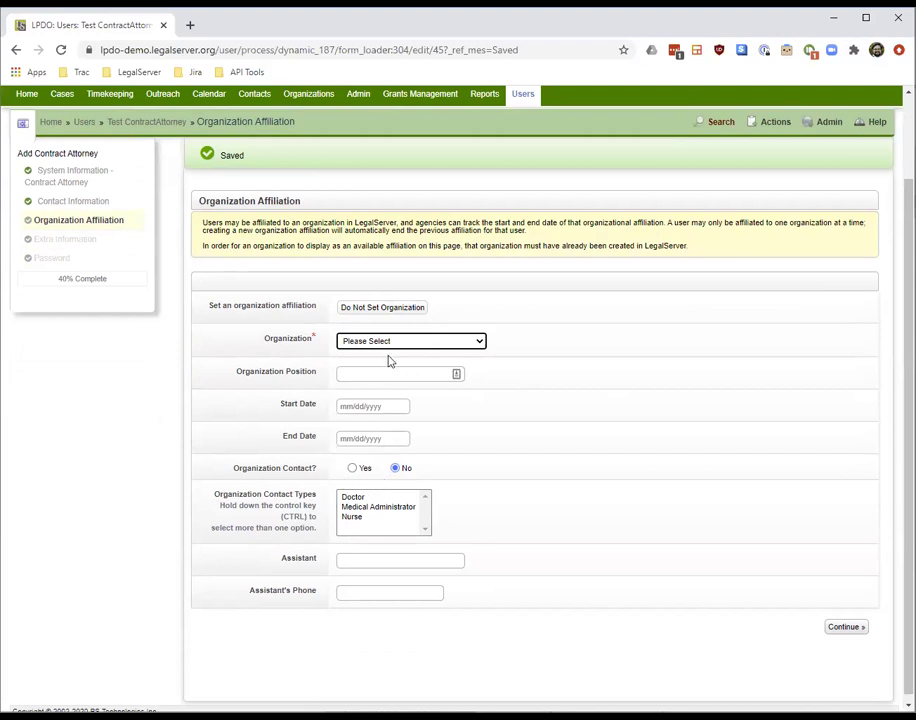
click(401, 307)
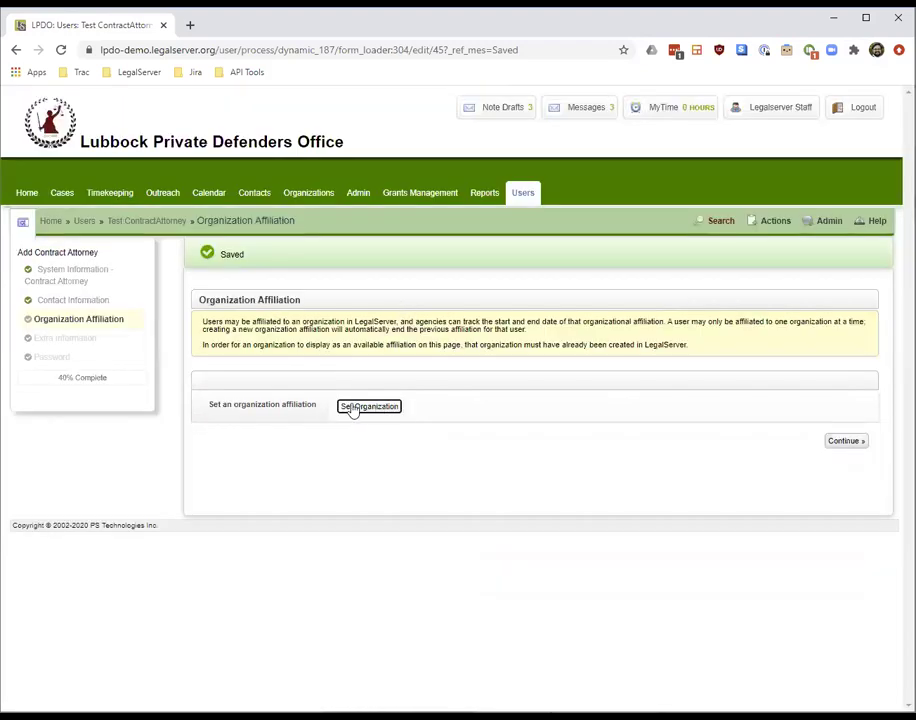
click(848, 443)
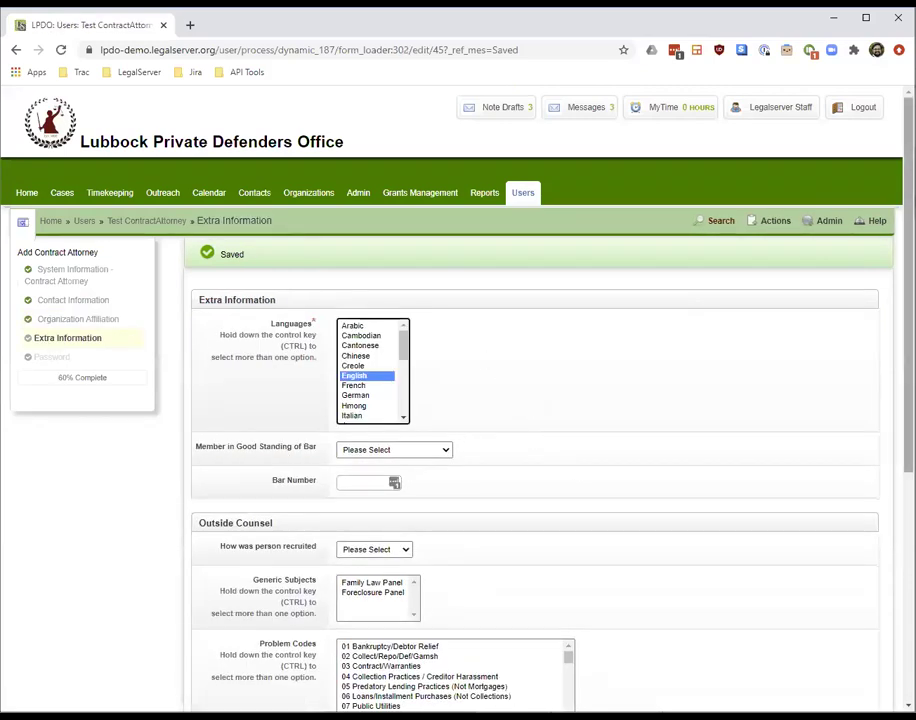
Add German and Cantonese to the languages, set Member in Good Standing to Yes, and enter the bar number
scroll(430, 249, down, 2)
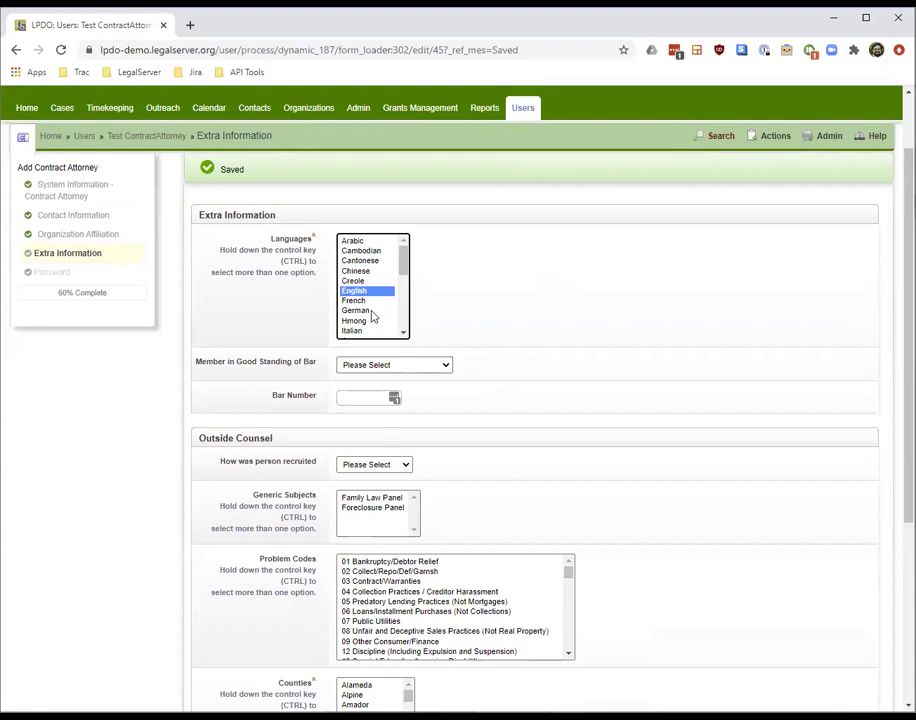
ctrl+click(374, 312)
ctrl+click(365, 261)
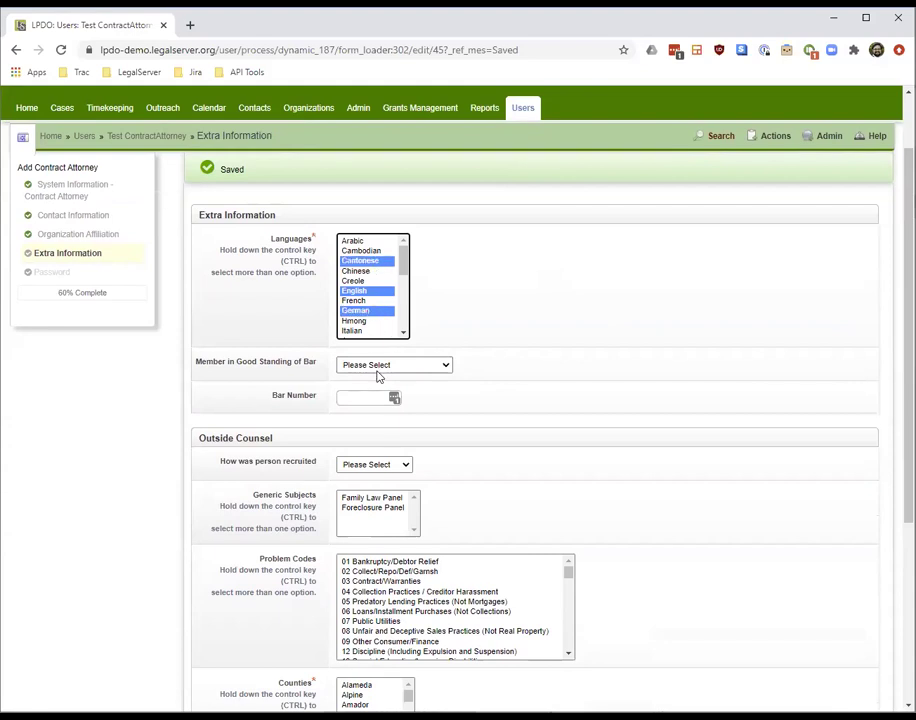
click(378, 367)
click(372, 418)
click(370, 400)
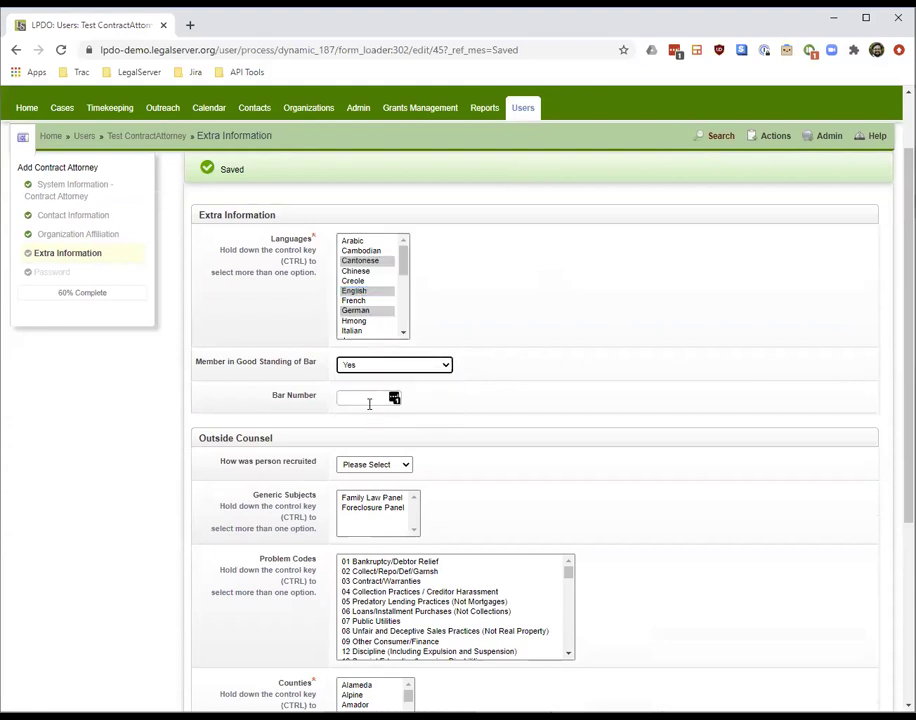
text(240)
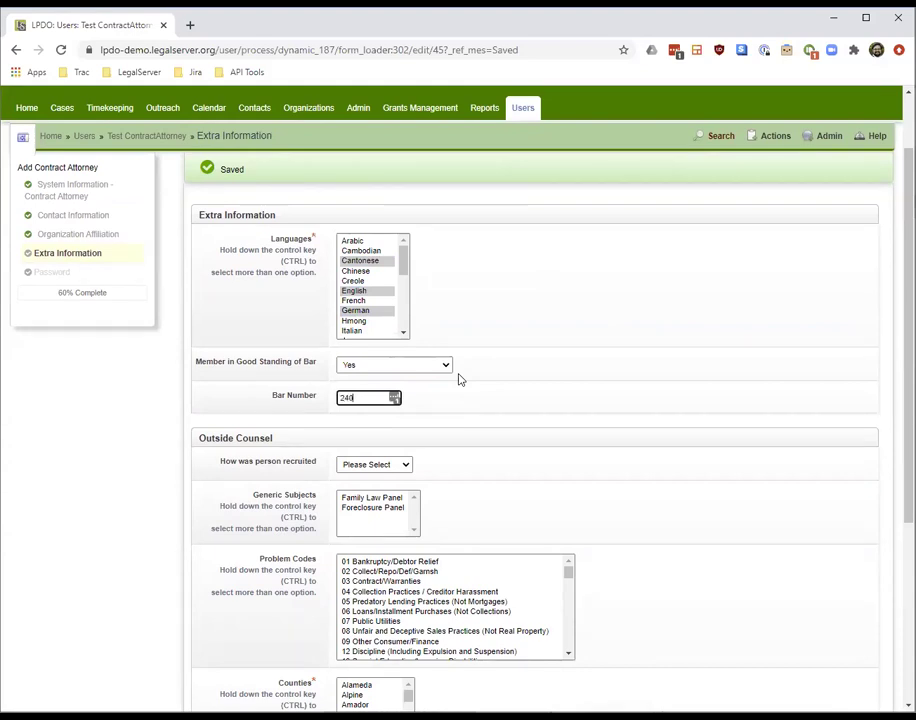
text(76674)
Record that the attorney was recruited via Website
scroll(535, 400, down, 2)
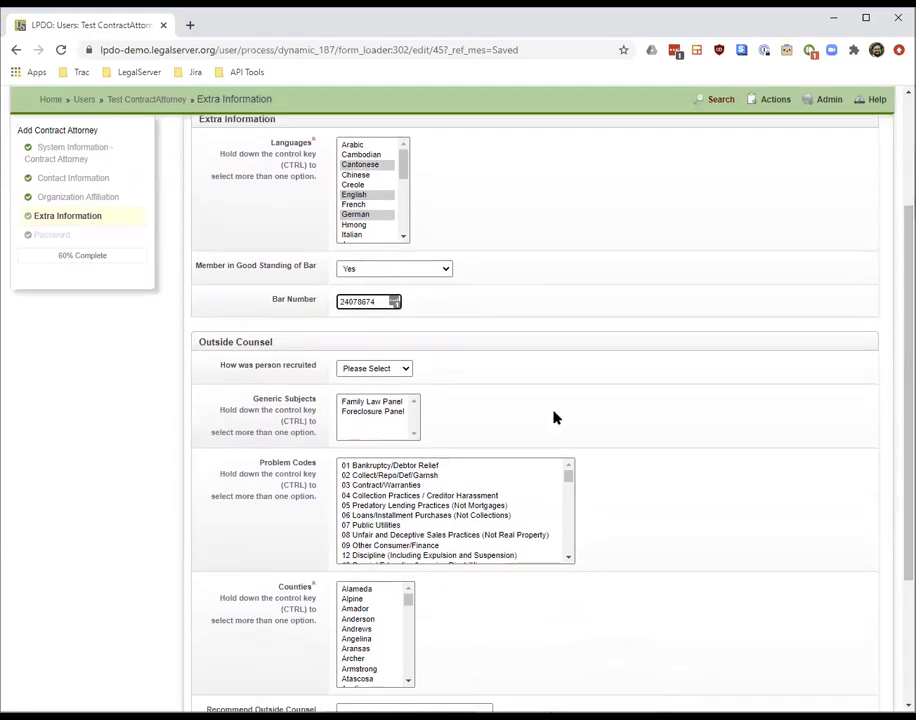
click(363, 370)
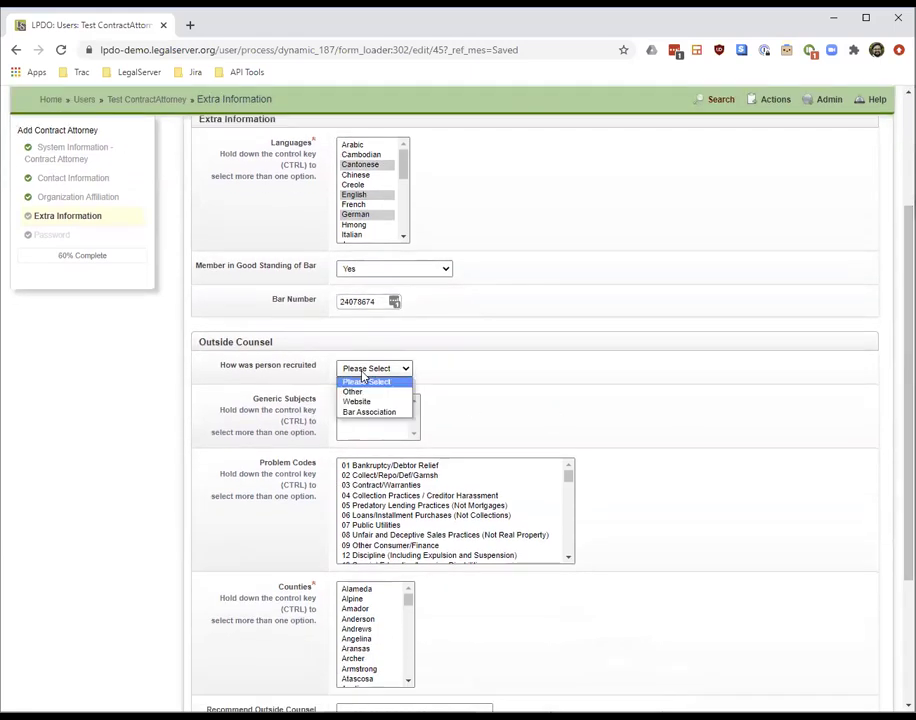
click(368, 402)
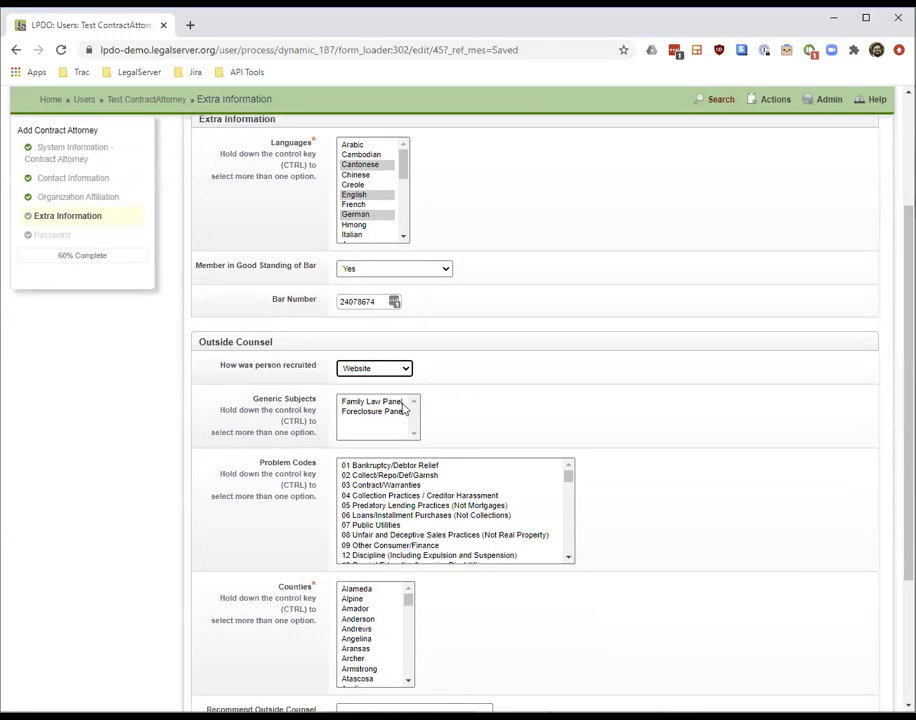
Choose the Family Law Panel subject and problem codes 01 through 08
click(379, 403)
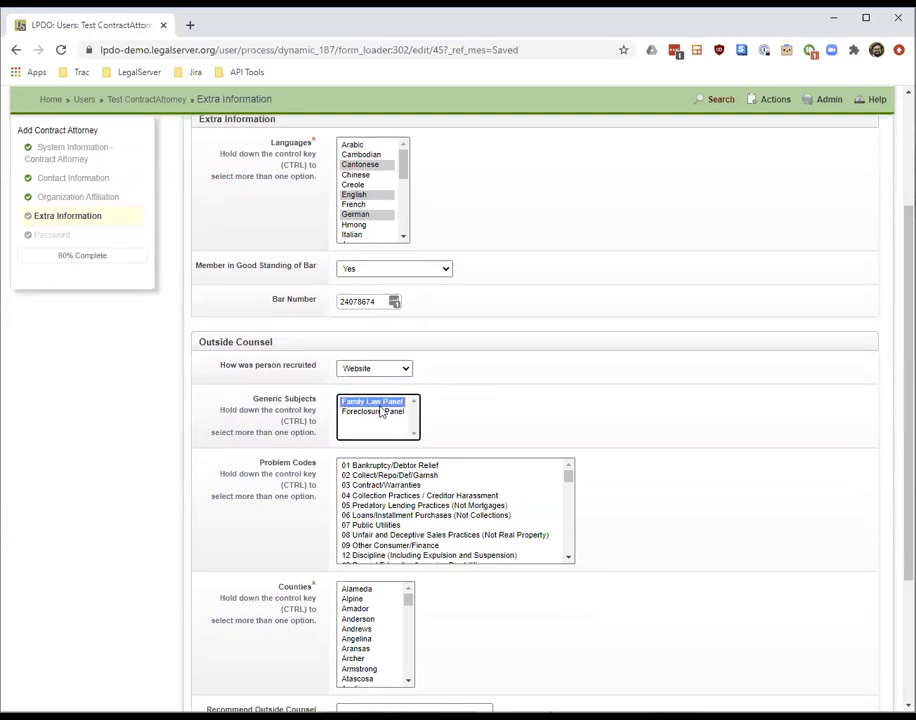
click(401, 467)
shift+click(405, 535)
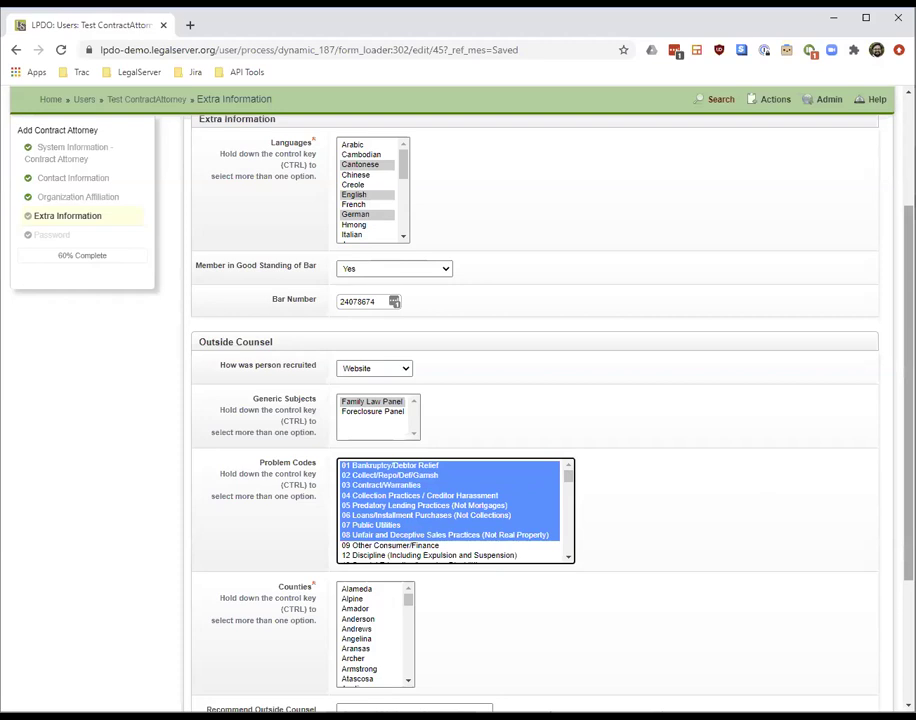
Select counties Harris through Hays, add the note 'Please call before making the assignment', and continue
scroll(600, 420, down, 1)
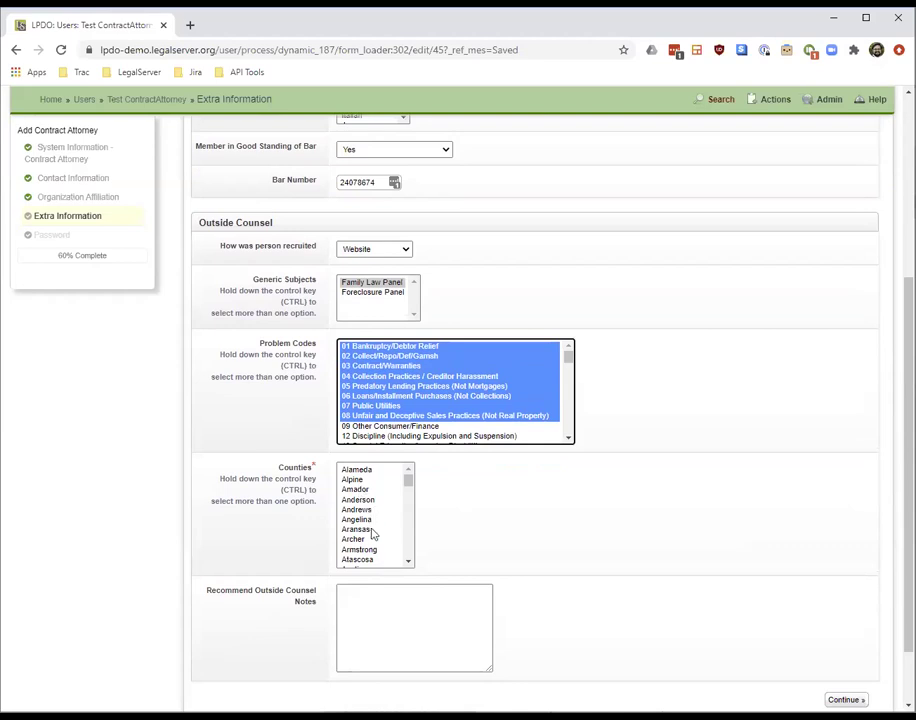
drag(409, 483, 407, 509)
click(364, 486)
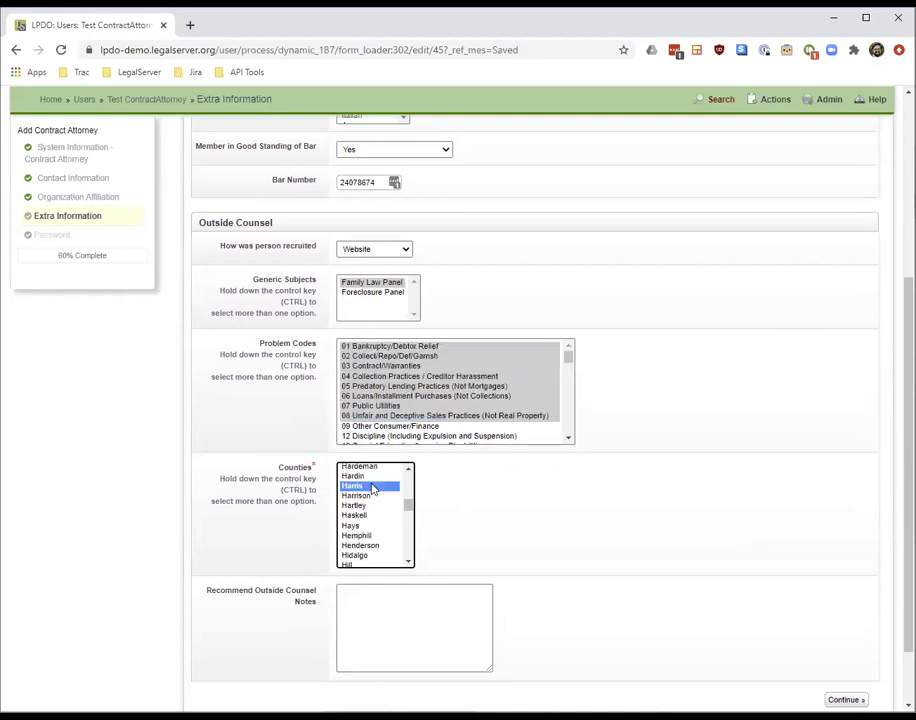
click(395, 607)
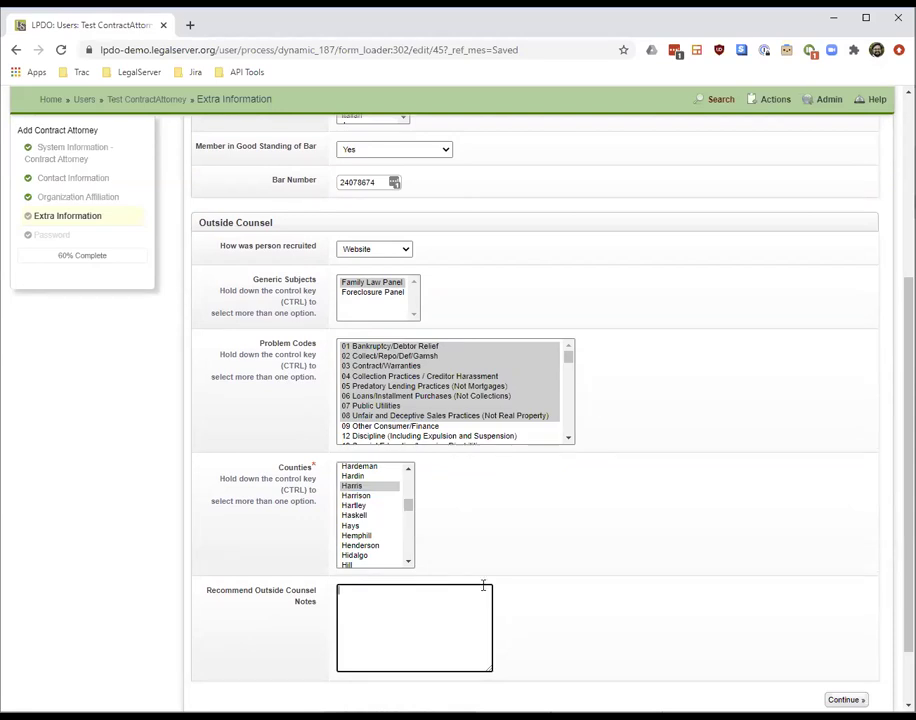
drag(366, 488, 352, 525)
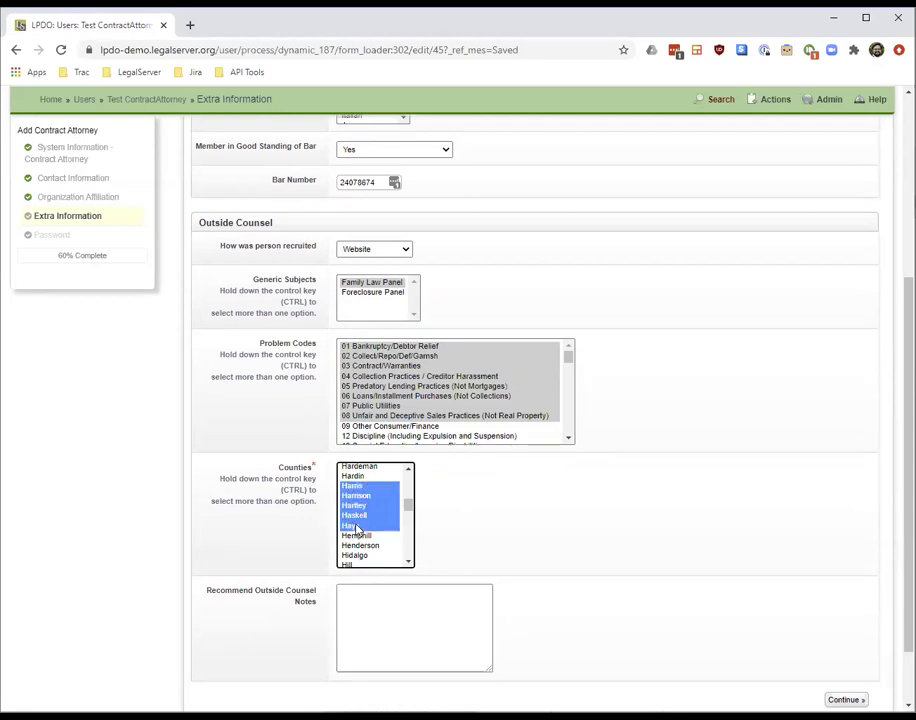
click(376, 593)
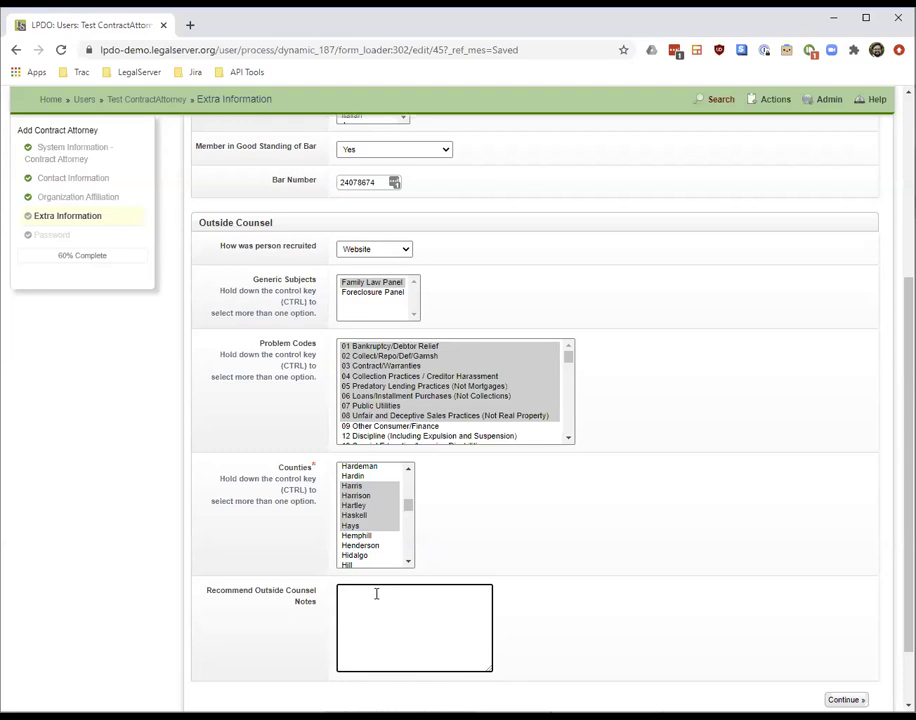
text(Please call before making the assignment)
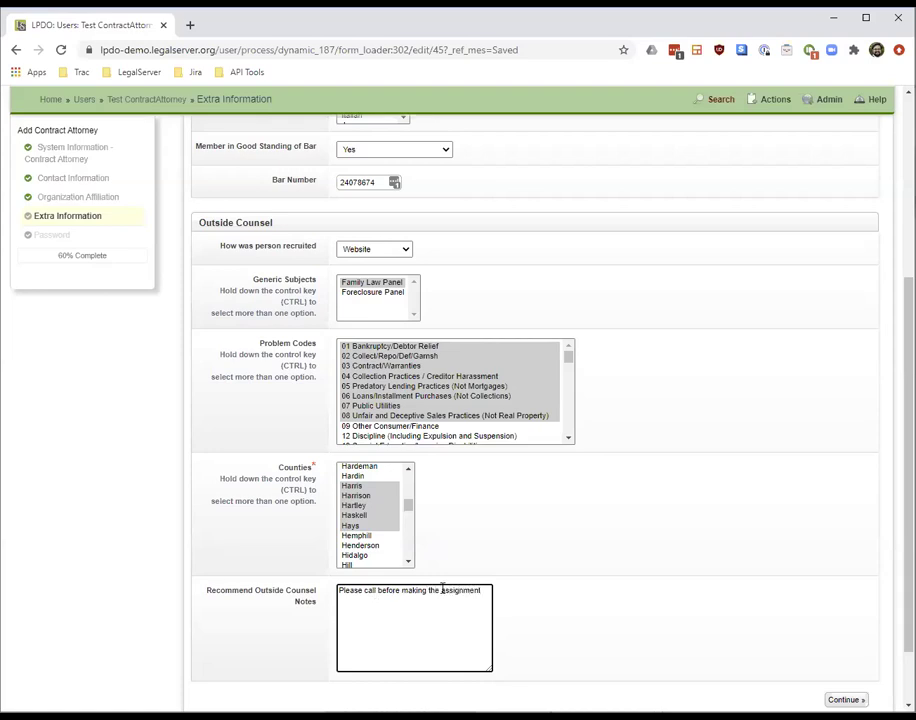
click(845, 699)
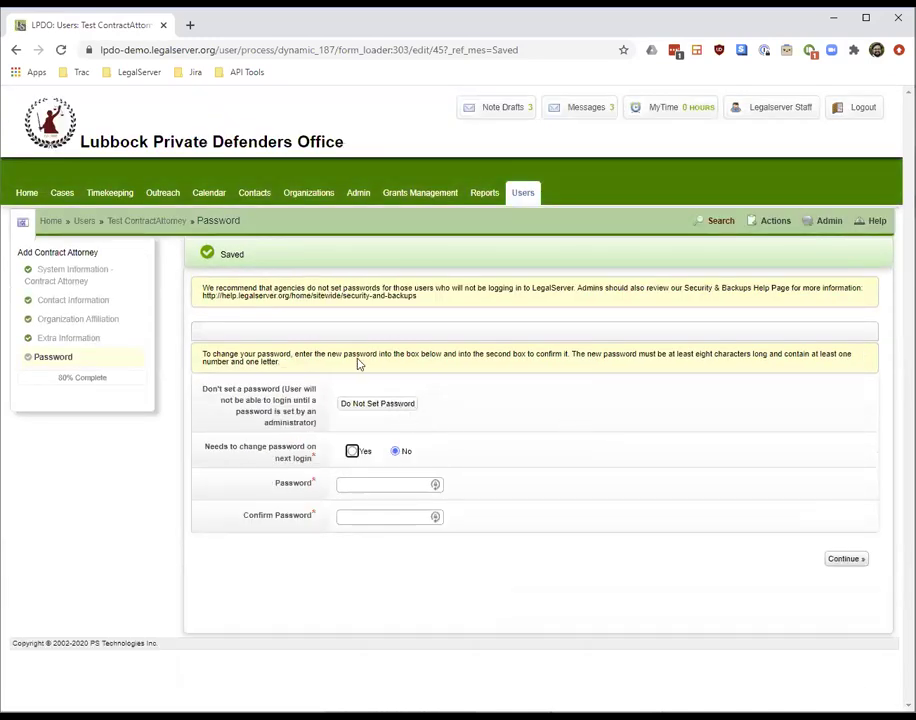
Set and confirm the attorney's password, leaving 'Needs to change password' at No, and finish the user
click(368, 484)
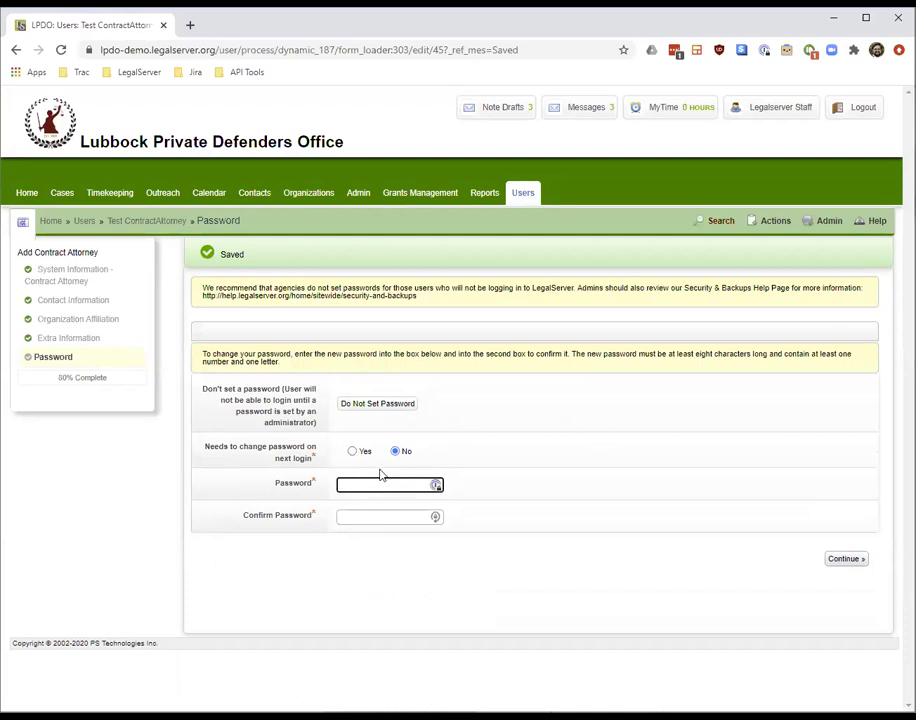
text(•)
key(Tab)
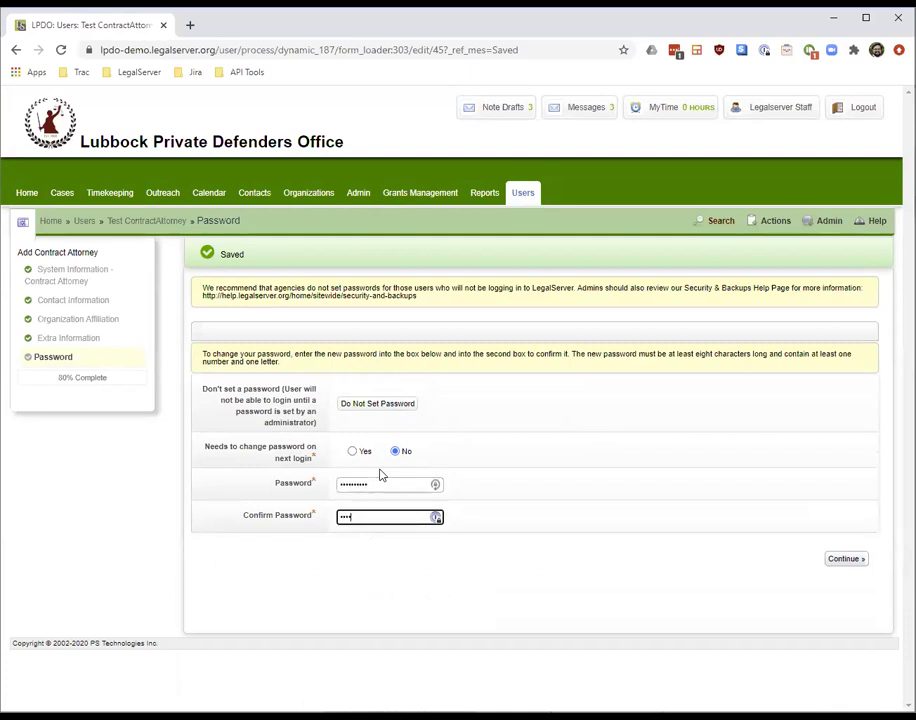
text(••••••••••)
click(845, 560)
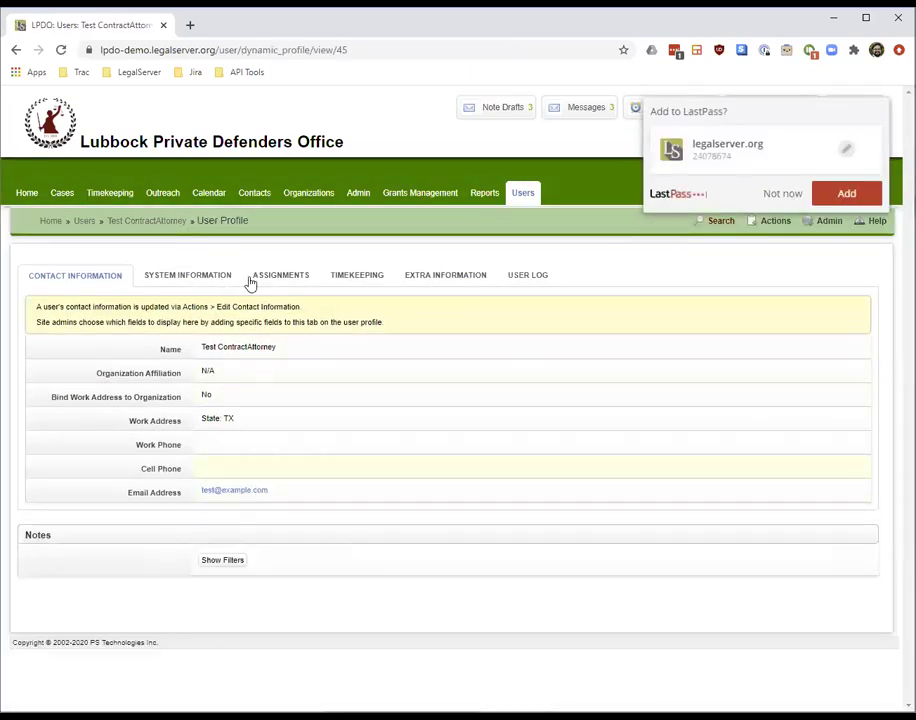
Dismiss the LastPass prompt, review the System and Extra Information tabs, then go to Cases
click(828, 190)
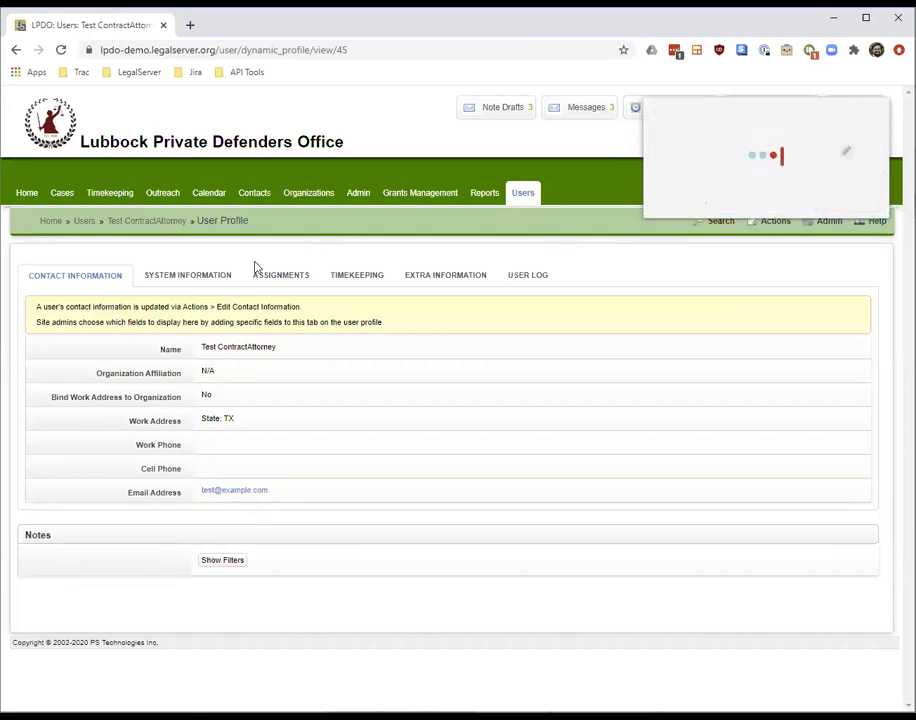
click(214, 276)
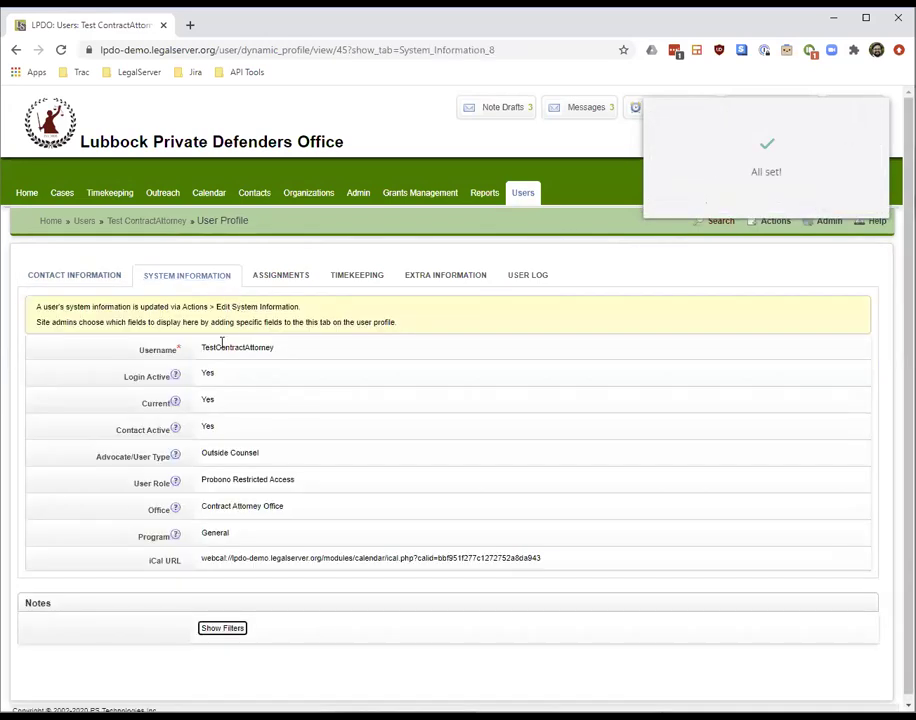
double_click(228, 347)
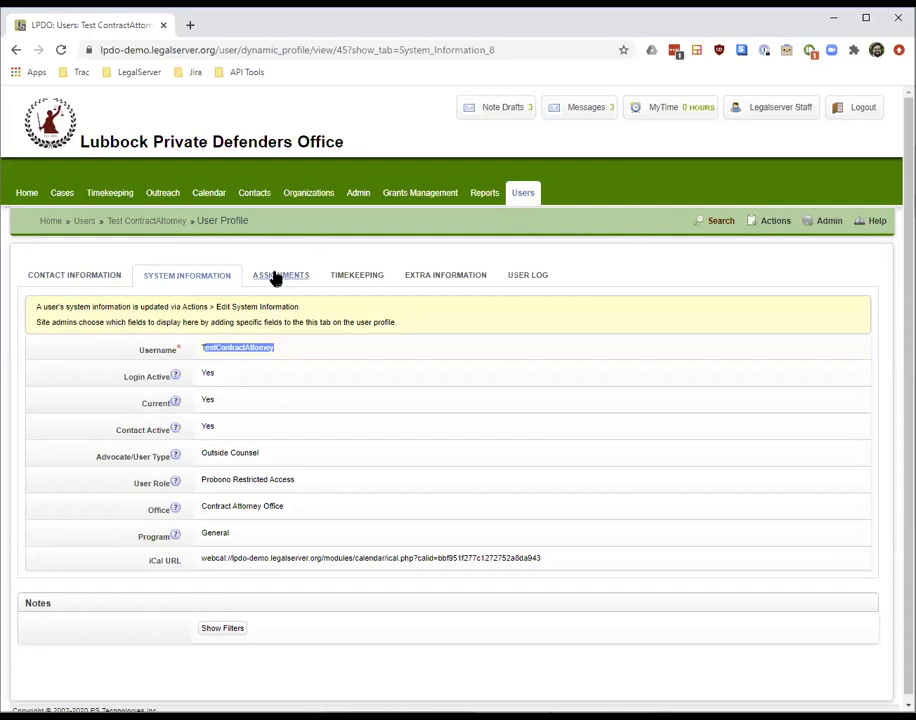
click(432, 280)
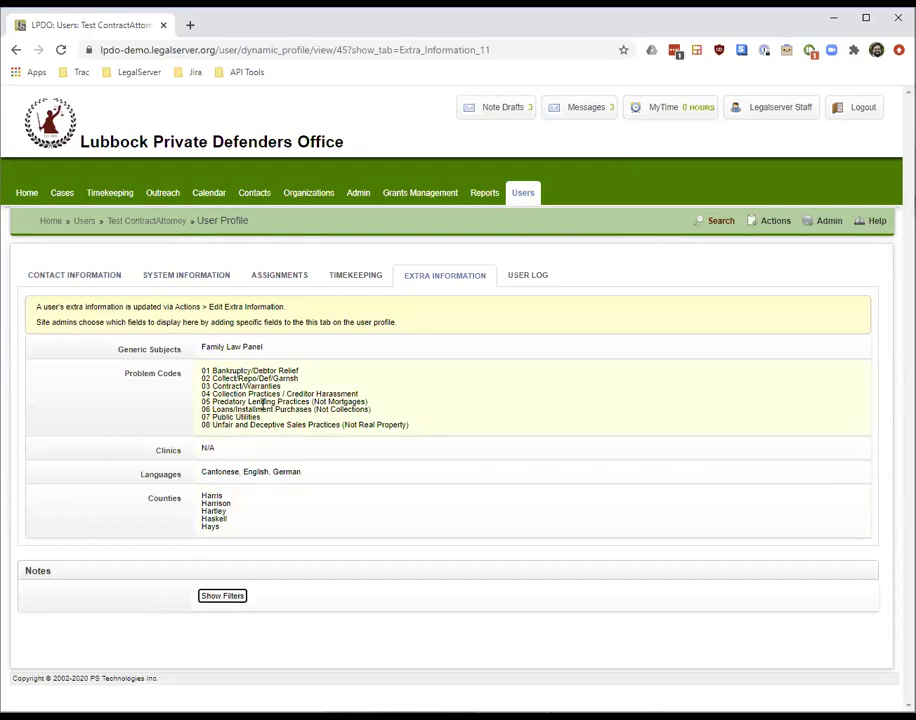
click(62, 194)
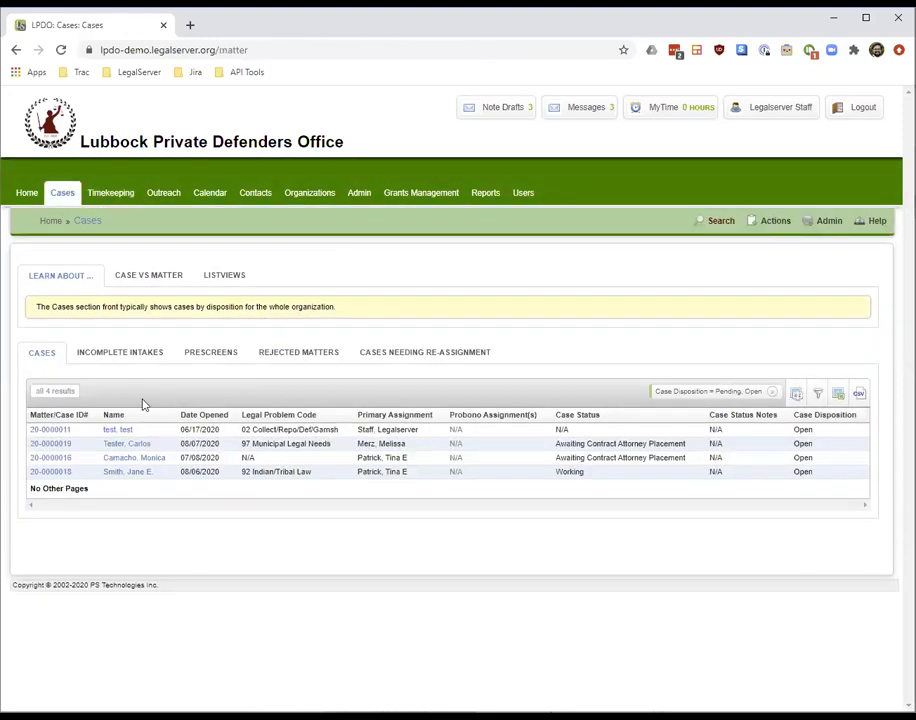
Open case 20-0000011 and choose Assign / Close / Refer > Assign to Contract Attorney
click(45, 431)
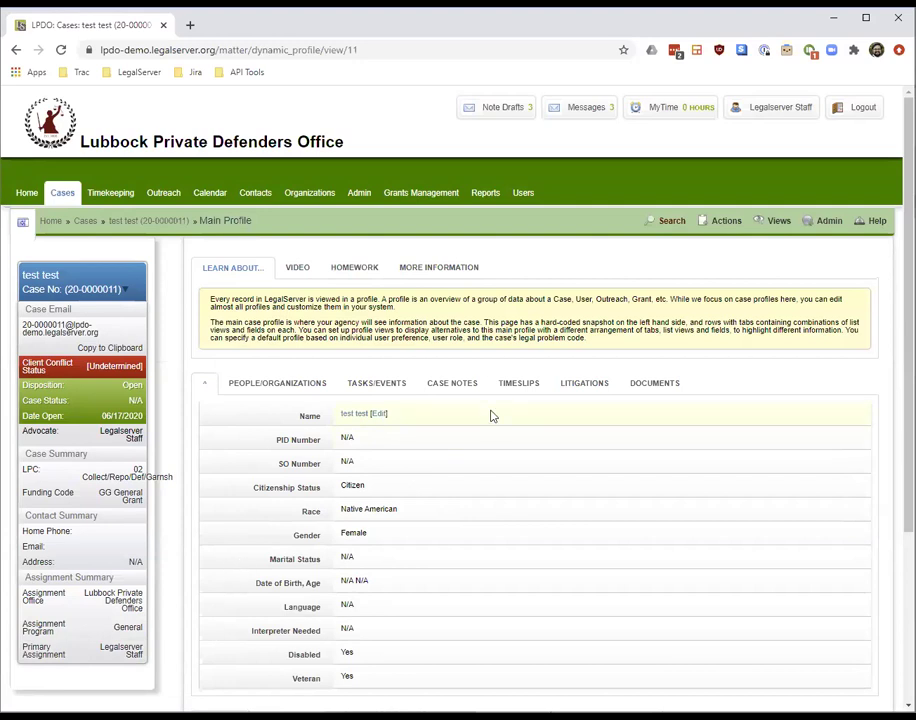
click(721, 229)
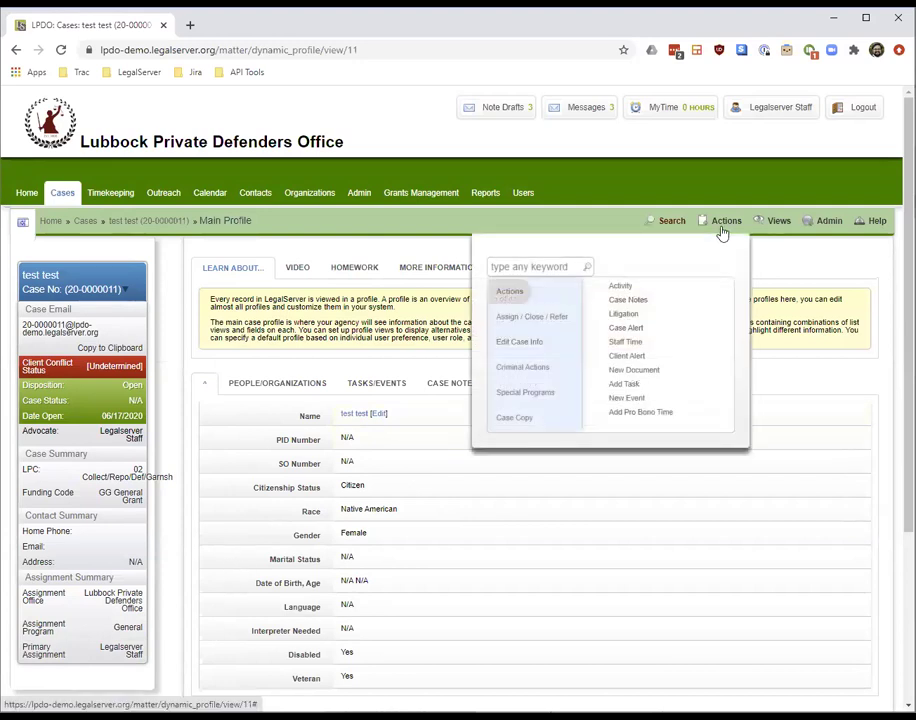
click(552, 315)
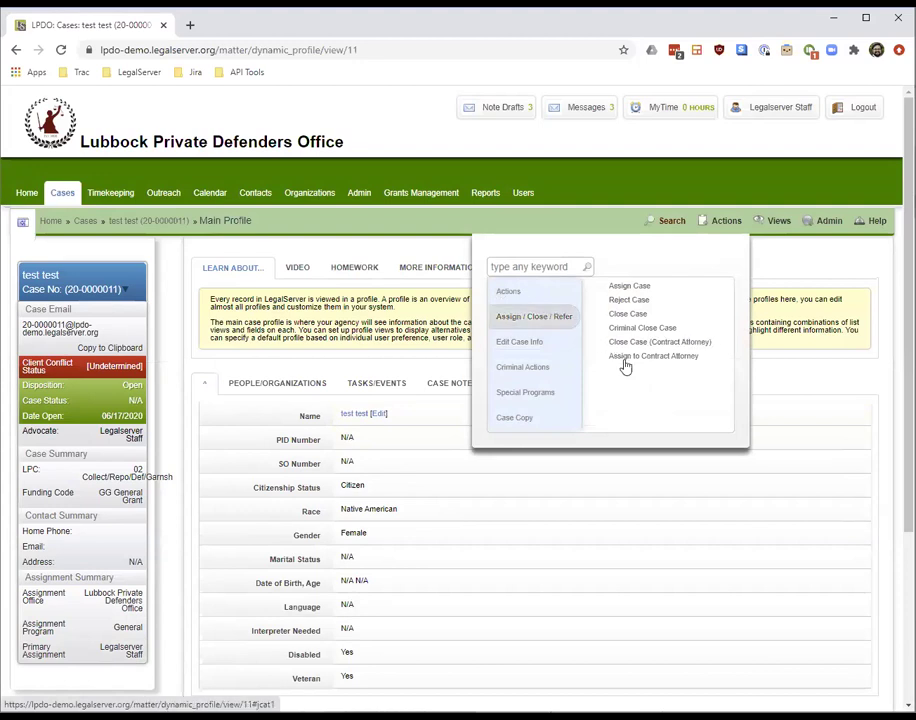
click(676, 362)
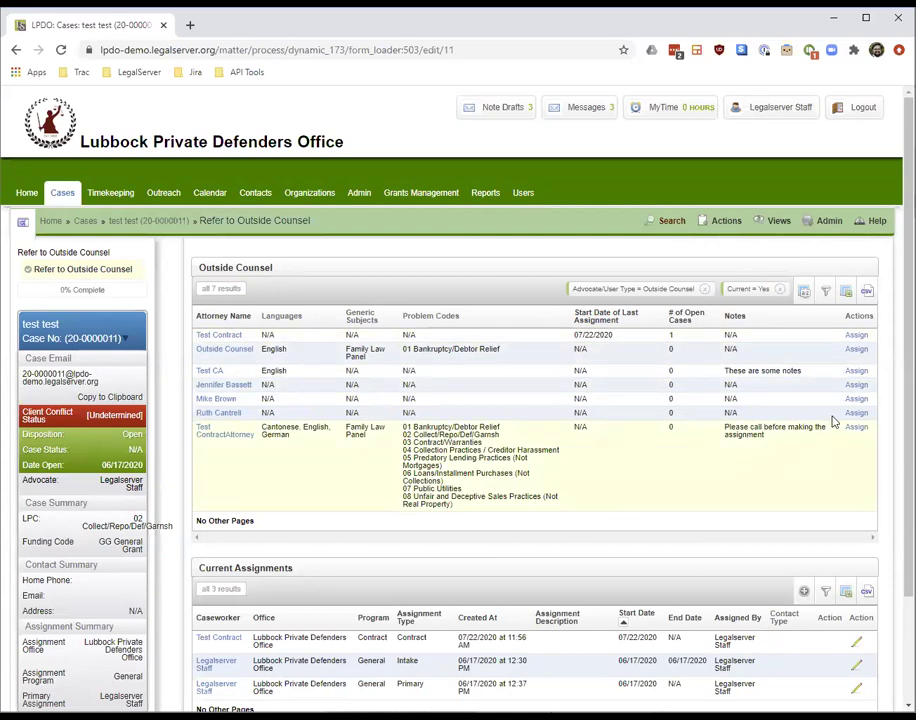
Review the outside counsel table's languages, subjects, problem codes and start dates
scroll(858, 415, down, 1)
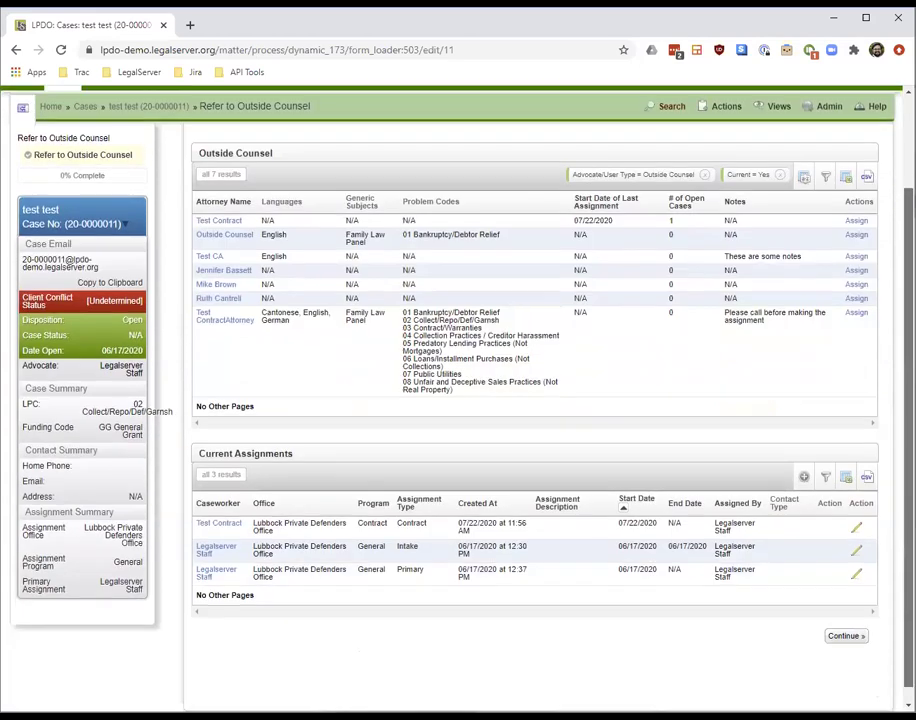
scroll(580, 626, up, 1)
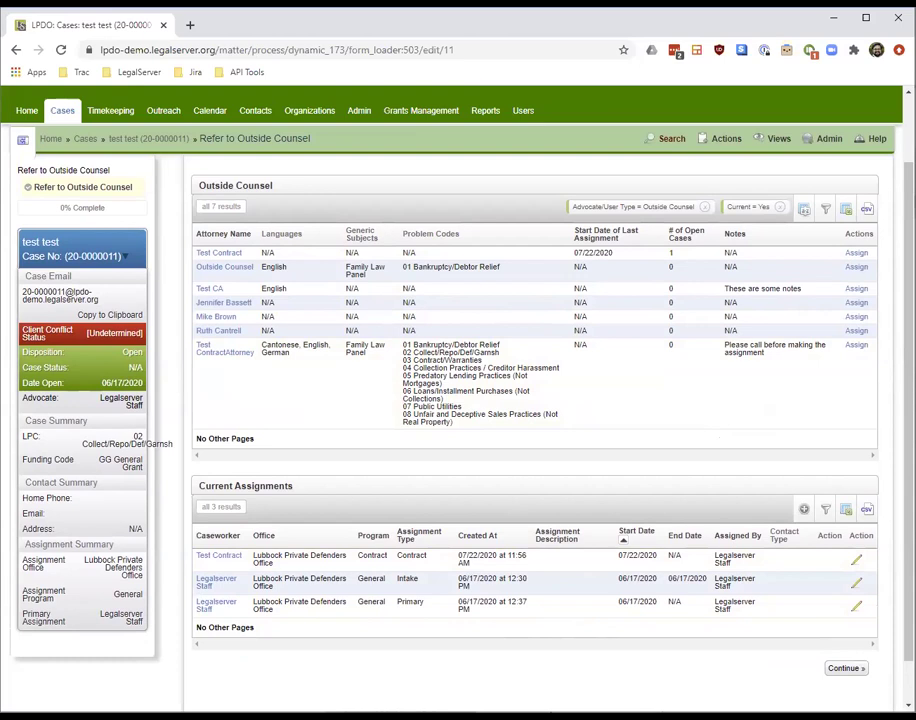
scroll(353, 411, up, 1)
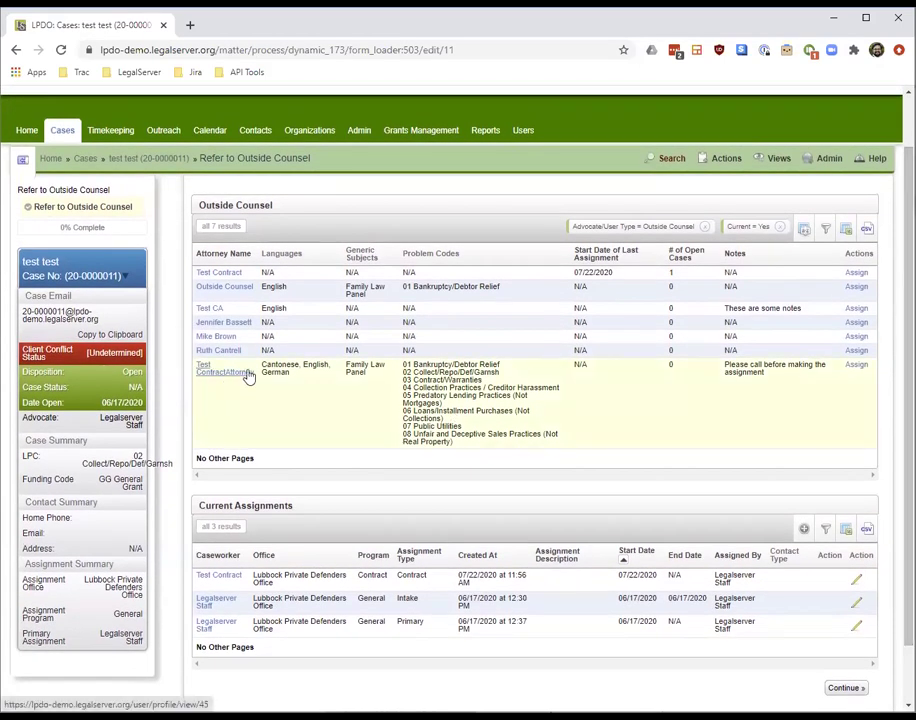
drag(261, 367, 338, 374)
click(288, 368)
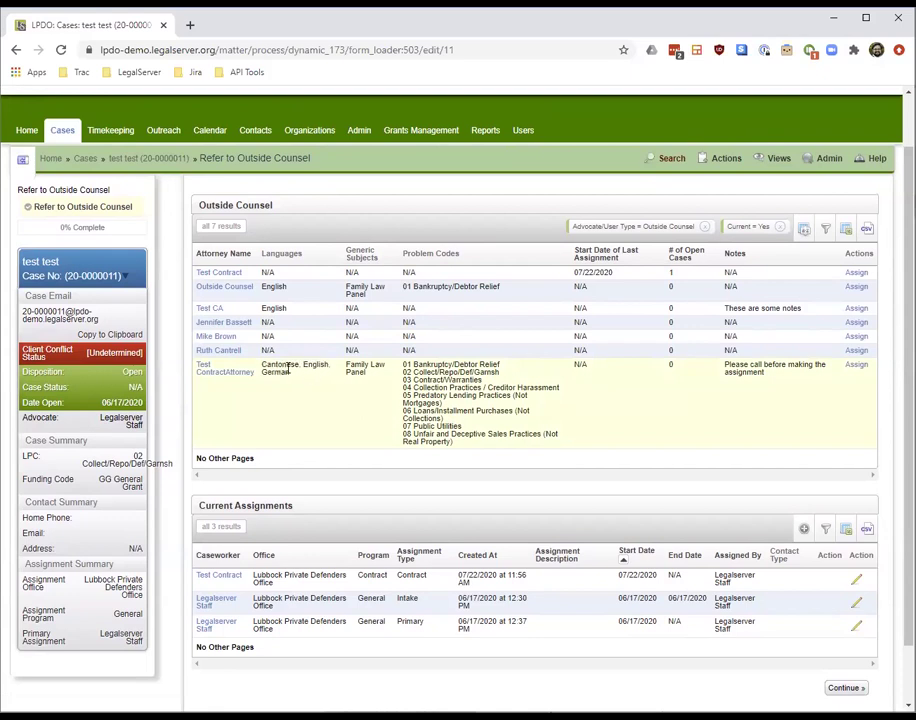
drag(267, 368, 501, 413)
click(325, 374)
click(593, 369)
click(673, 368)
Sort by Start Date of Last Assignment and assign the case to Test ContractAttorney
click(618, 257)
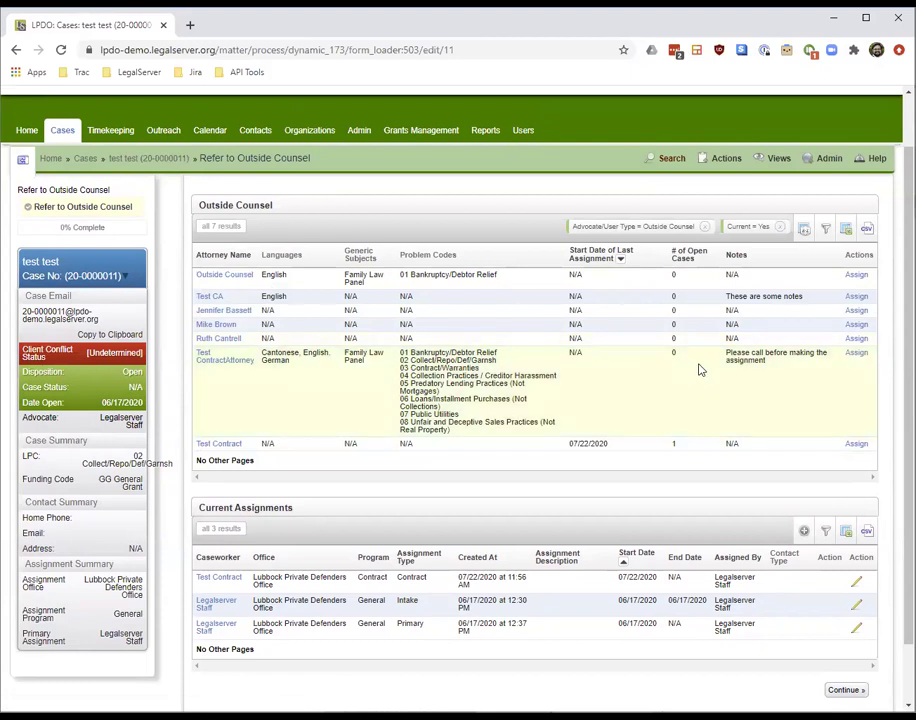
drag(779, 366, 729, 359)
click(740, 348)
click(856, 356)
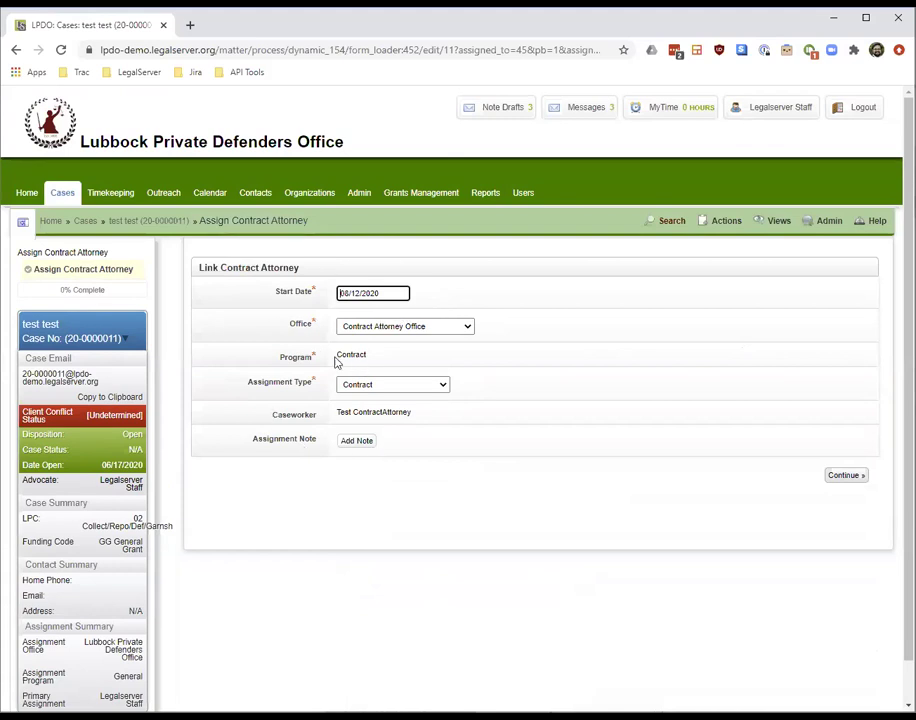
Deselect the caseworker name and add a note to the attorney assignment
mouse_move(343, 409)
mouse_down()
mouse_move(427, 427)
mouse_move(368, 411)
mouse_move(333, 416)
mouse_up()
click(333, 416)
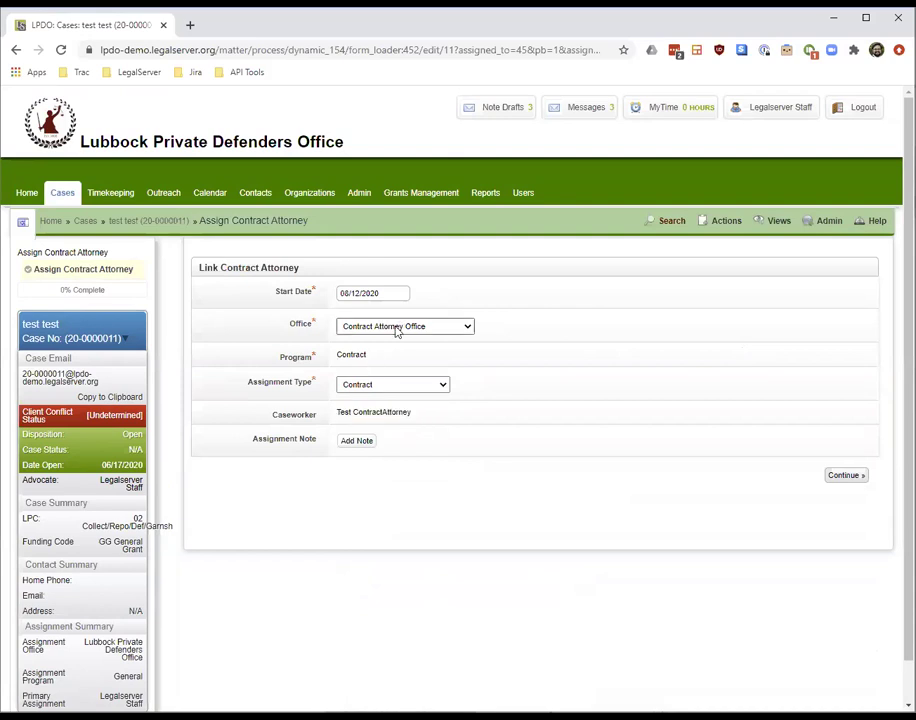
click(357, 442)
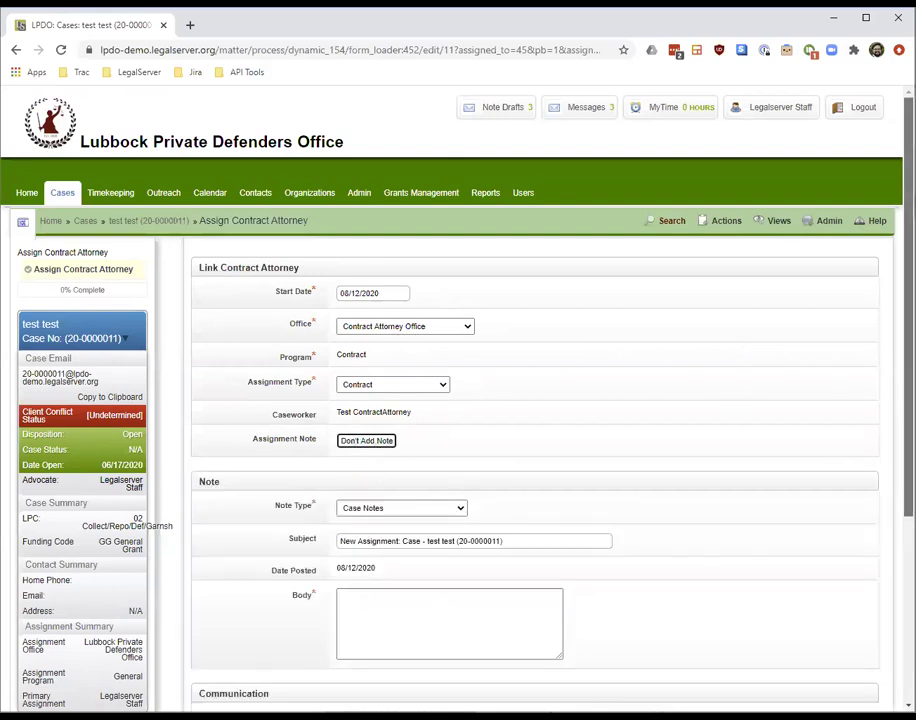
scroll(450, 400, down, 1)
scroll(450, 400, down, 2)
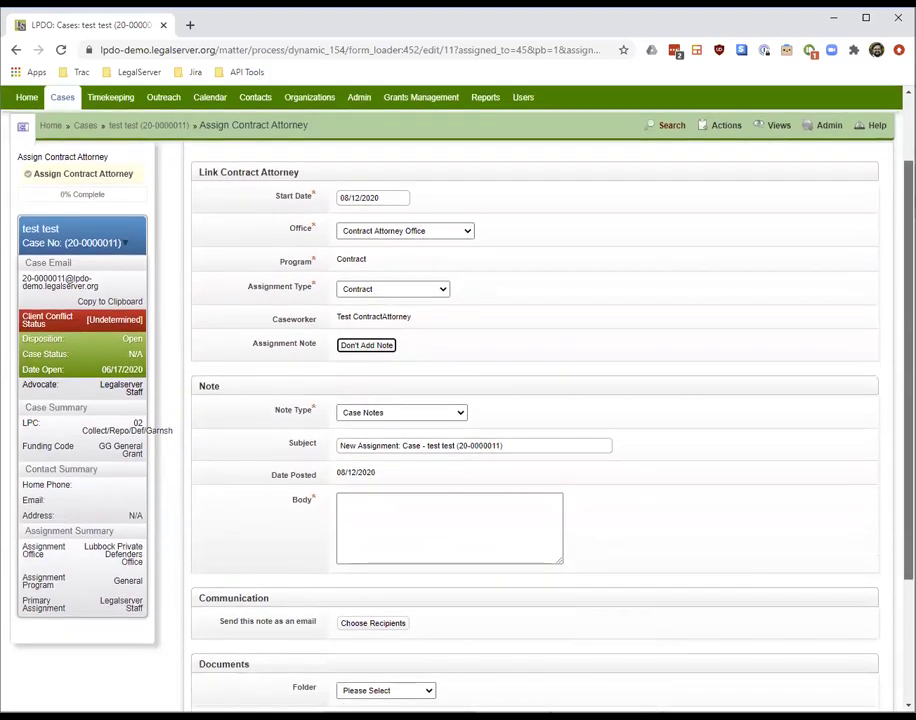
scroll(450, 400, down, 1)
Write the note body 'This is going to be a good fit for the attorney.'
click(501, 485)
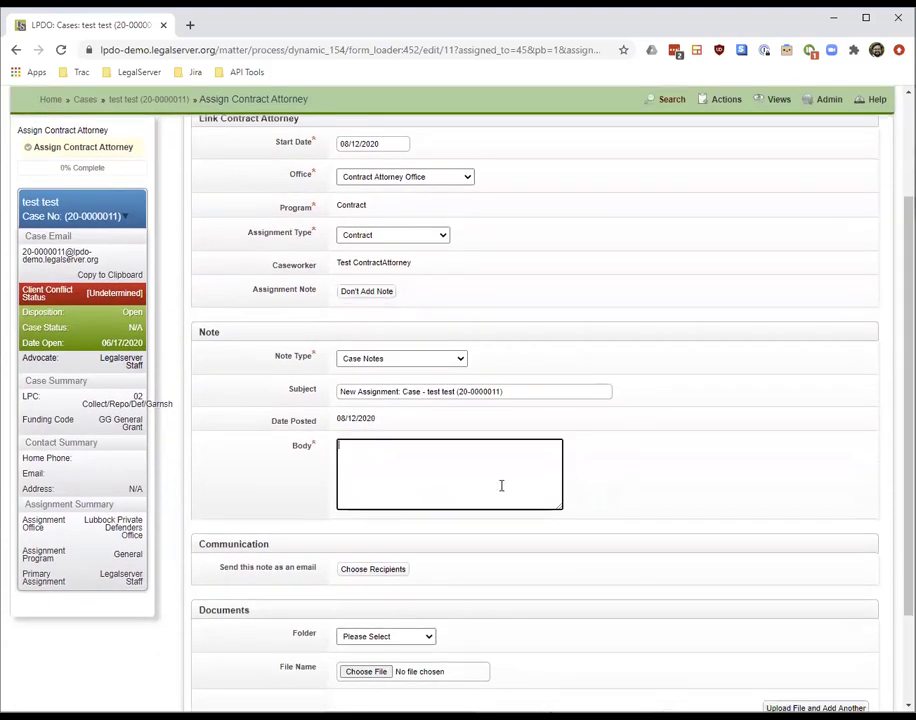
text(This is going to be a good fit for the)
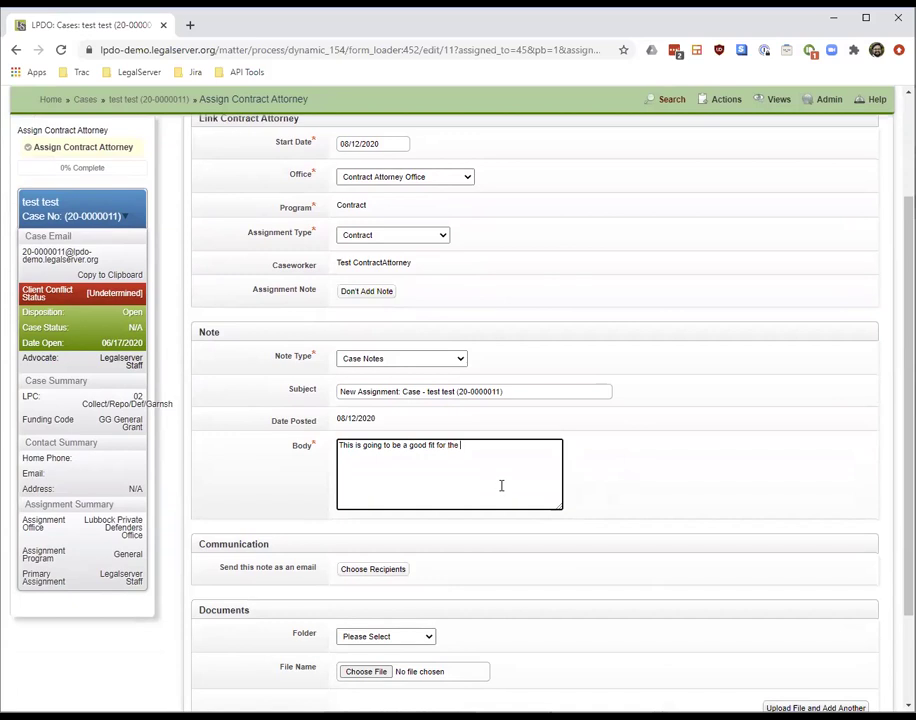
key(BackSpace)
key(BackSpace)
text(y.)
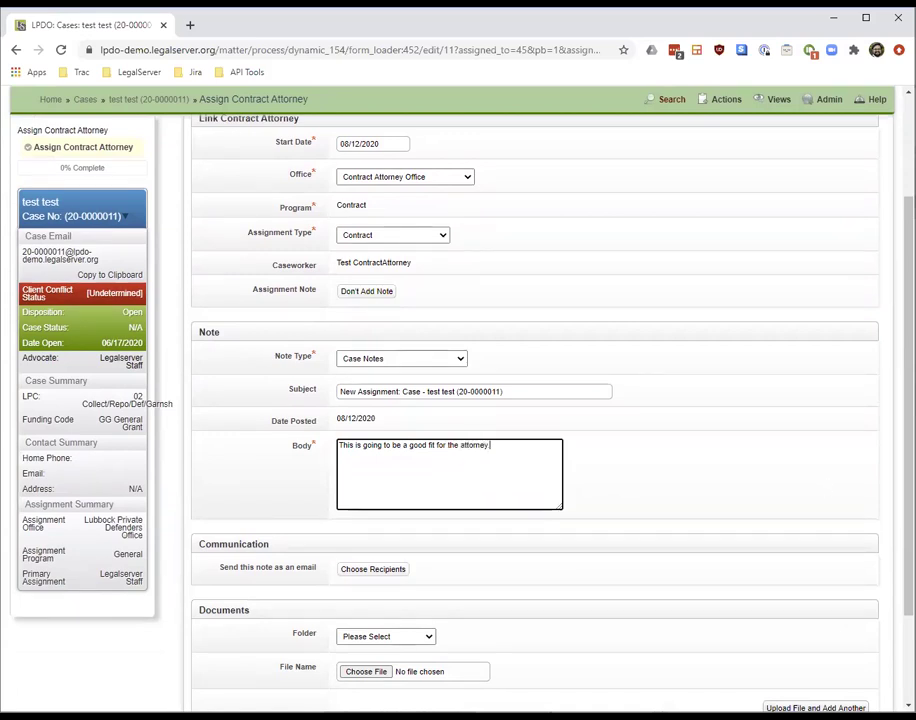
scroll(501, 485, down, 2)
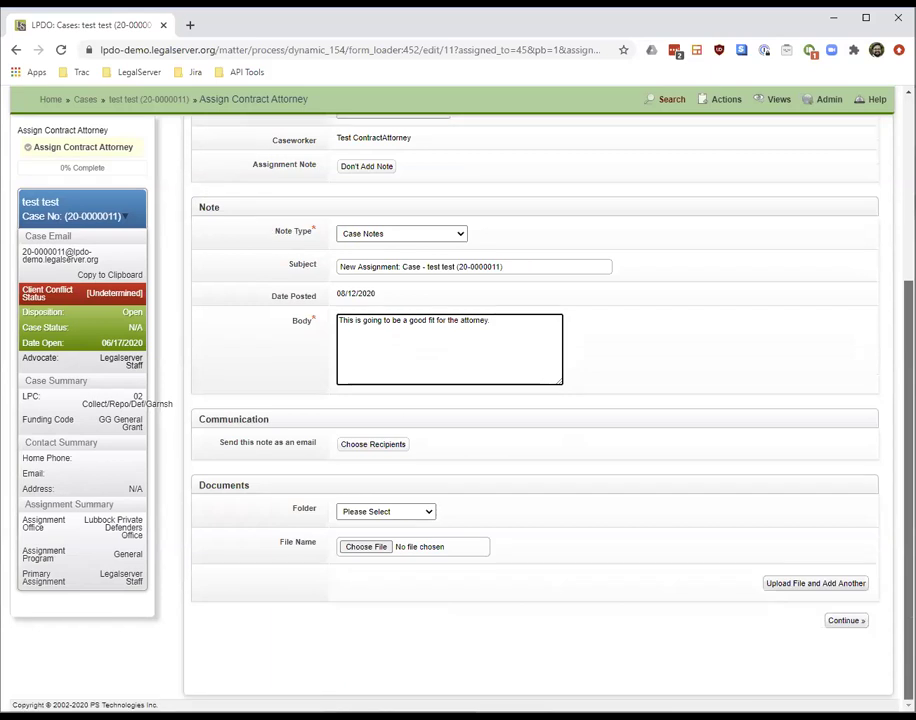
Choose to email the note, reviewing its recipient, subject and body
click(375, 445)
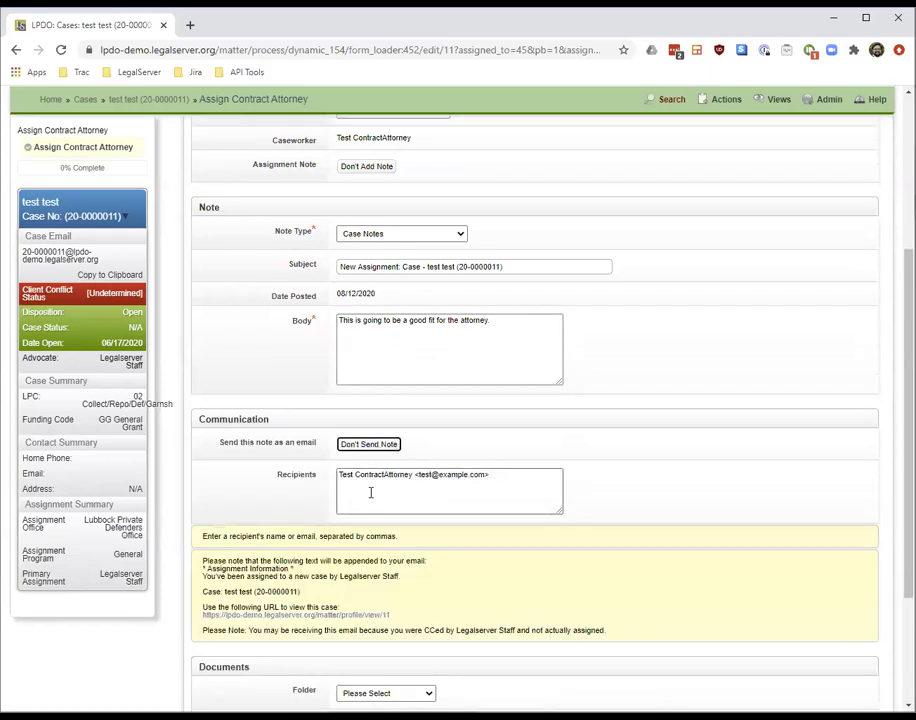
click(370, 492)
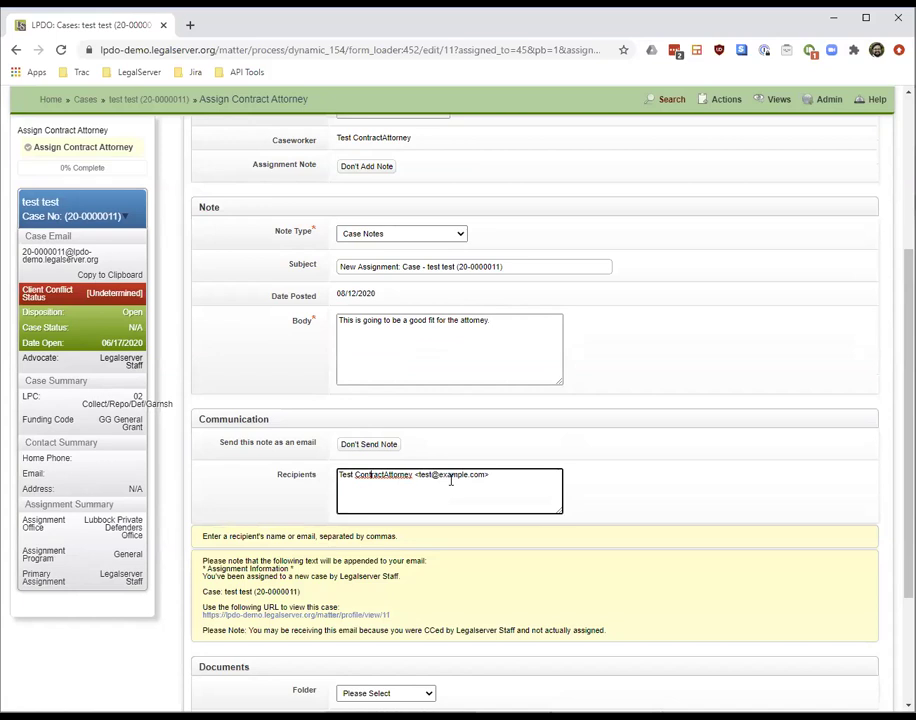
drag(496, 476, 413, 478)
click(414, 480)
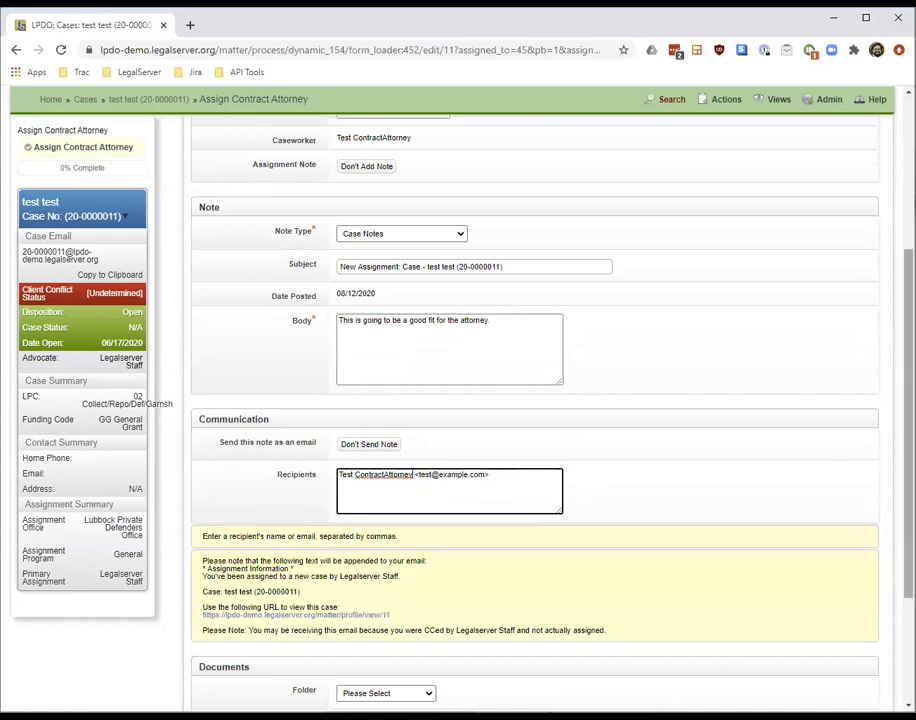
drag(341, 270, 524, 281)
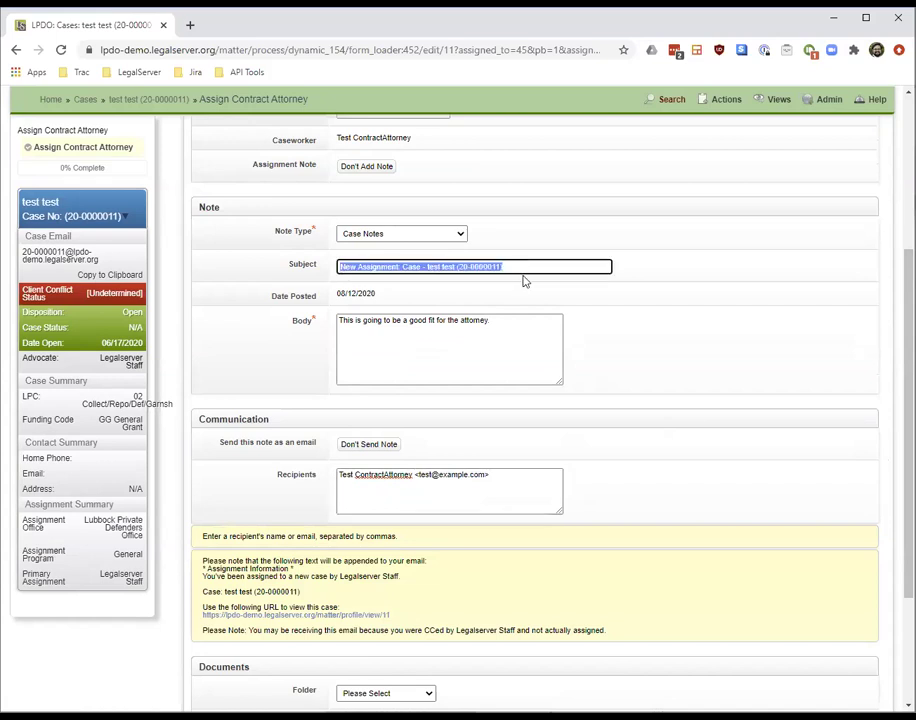
drag(490, 320, 345, 321)
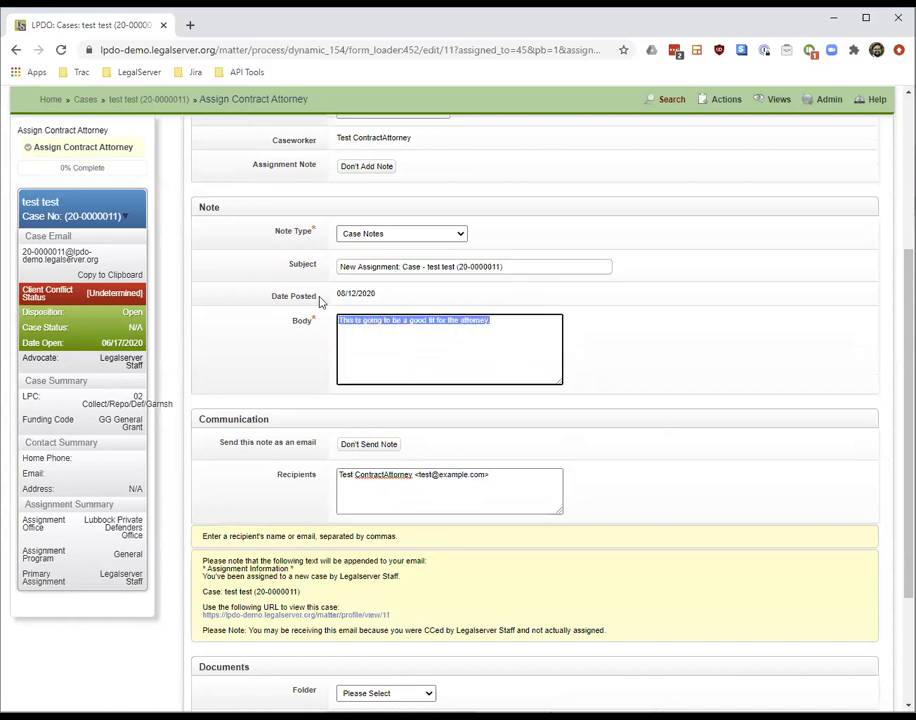
click(348, 321)
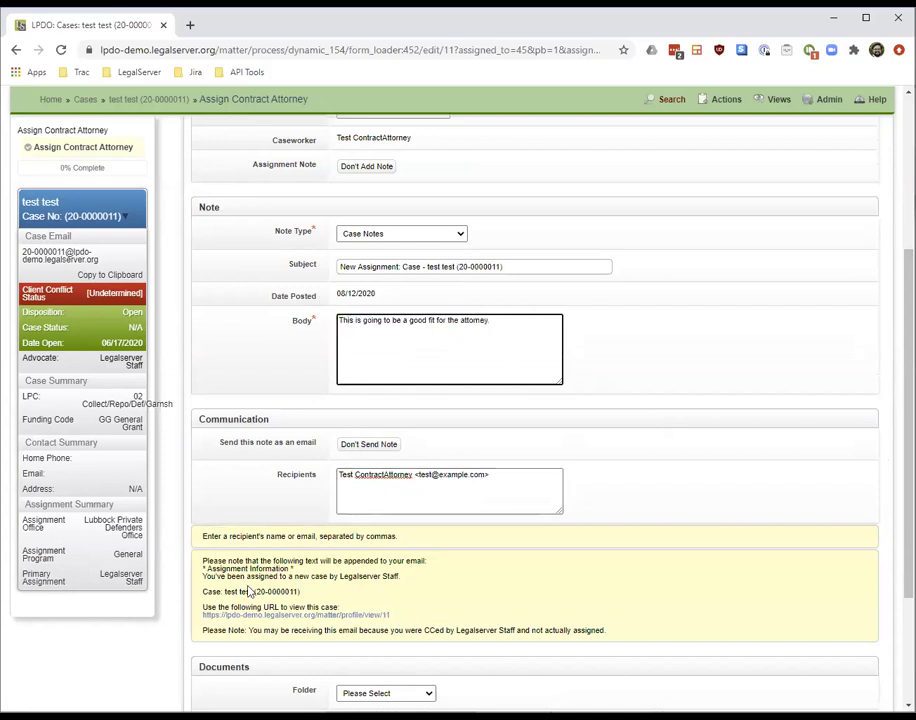
Leave the Folder at Please Select and submit the contract attorney assignment
drag(203, 592, 302, 592)
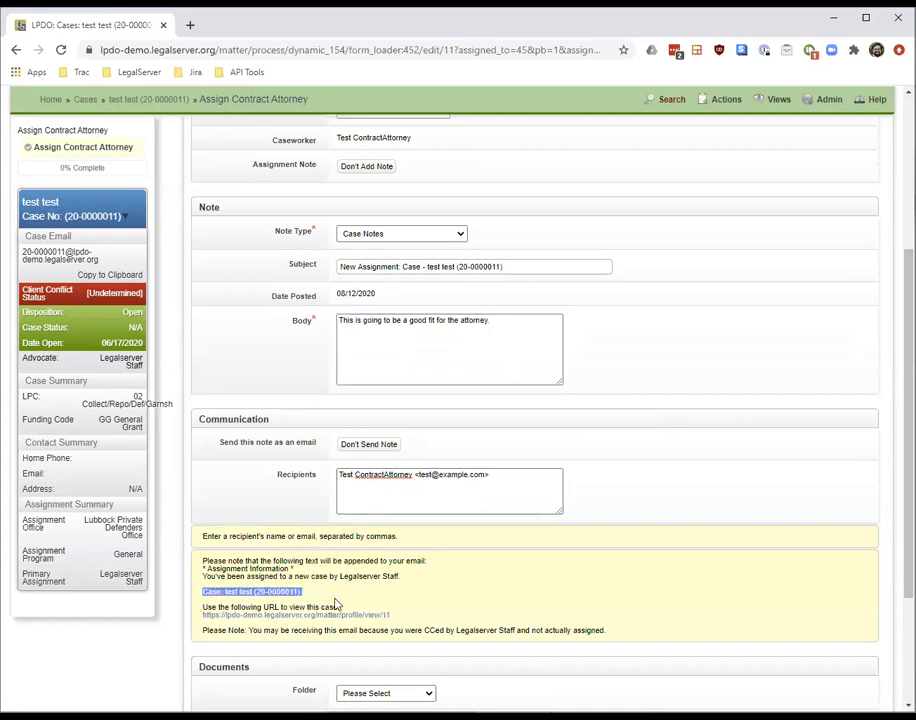
drag(207, 566, 433, 620)
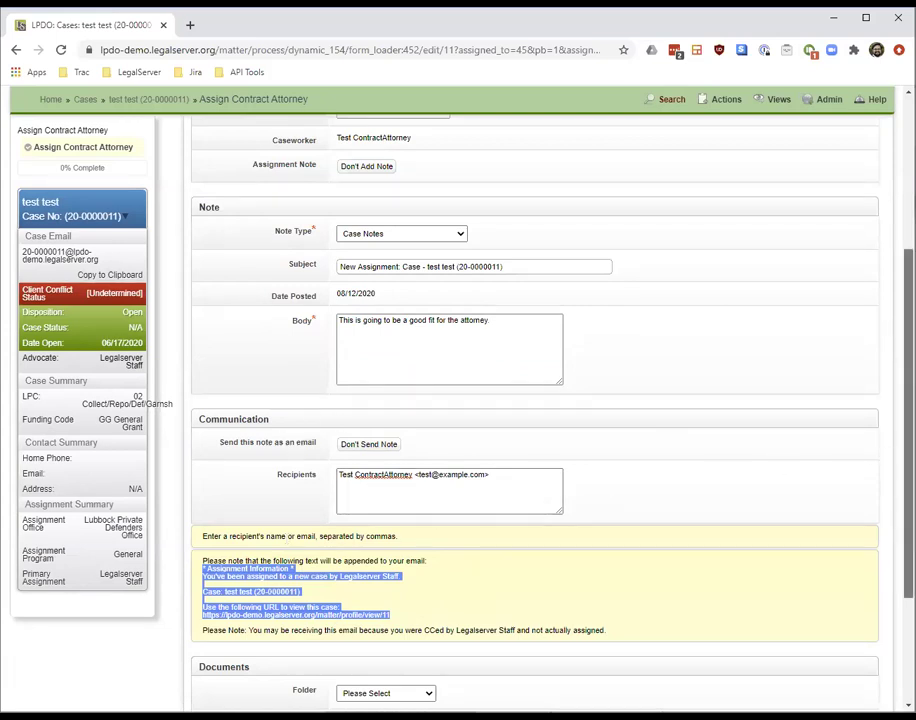
scroll(909, 400, down, 1)
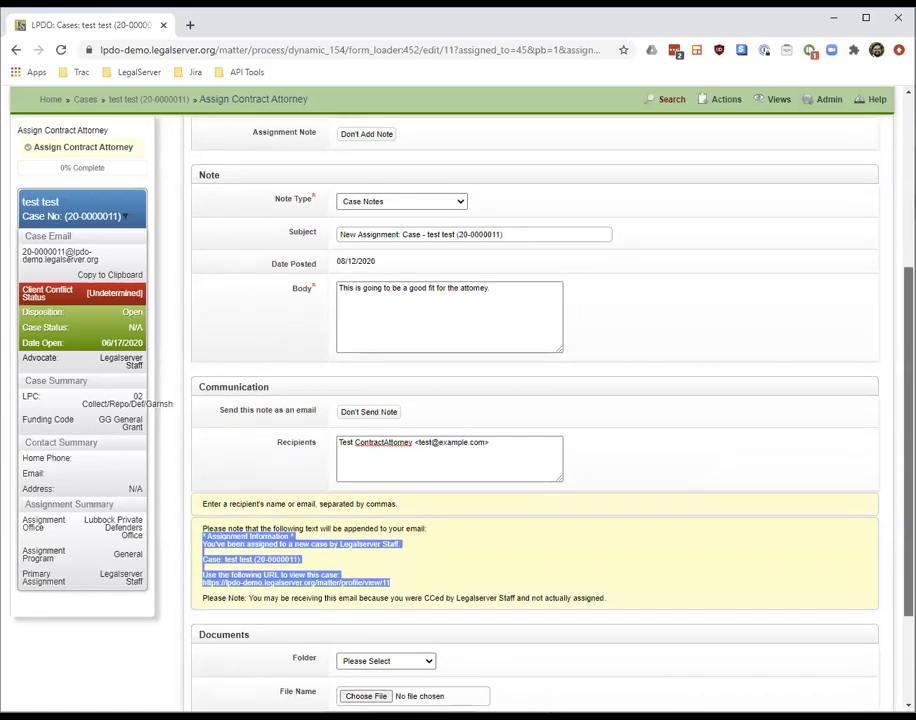
scroll(535, 400, down, 2)
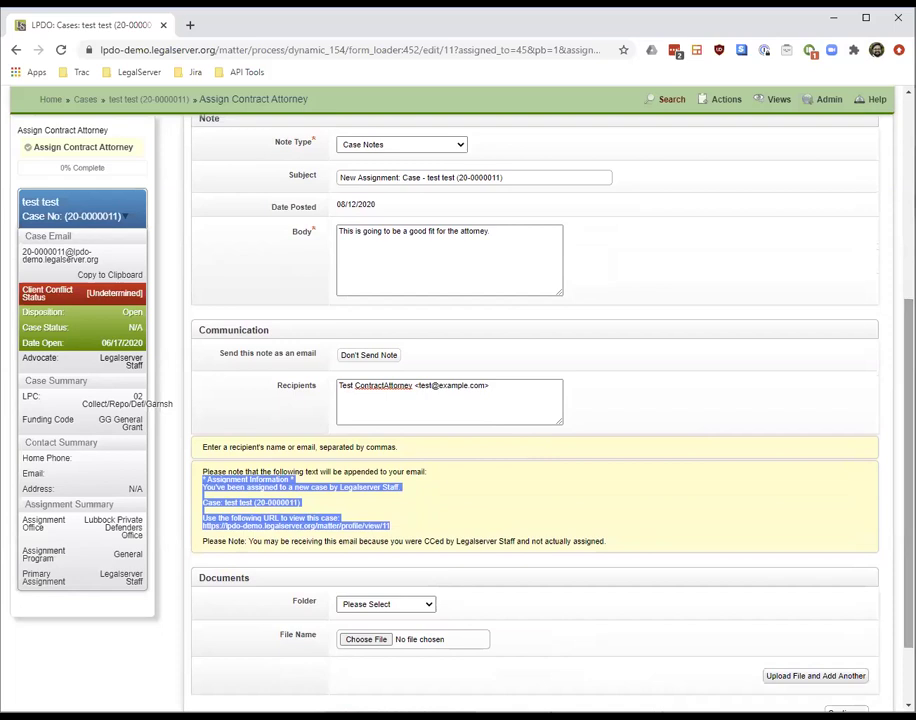
click(427, 605)
click(428, 615)
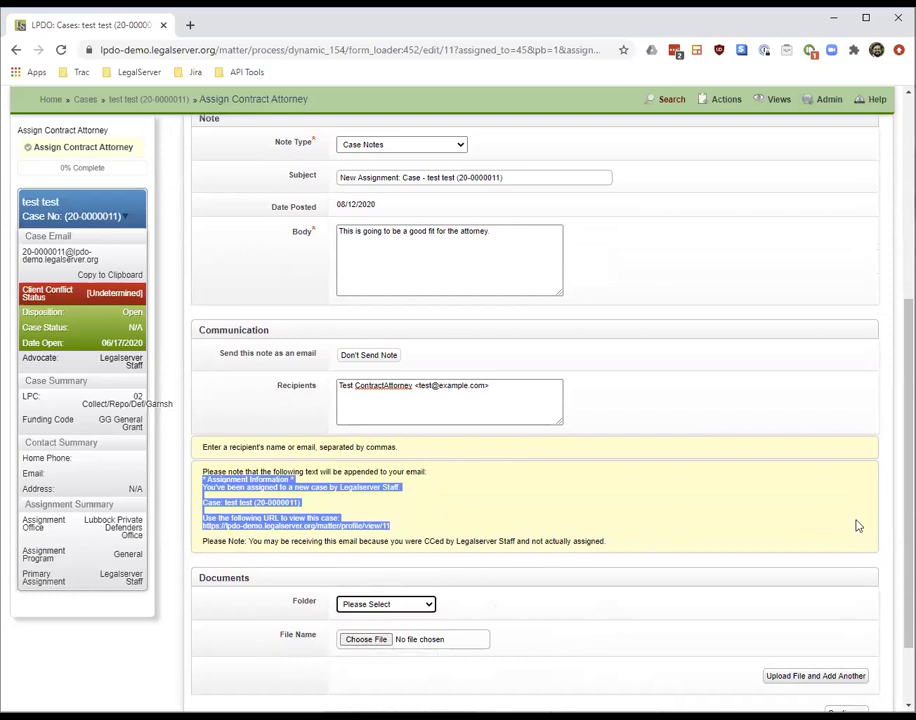
scroll(535, 400, down, 1)
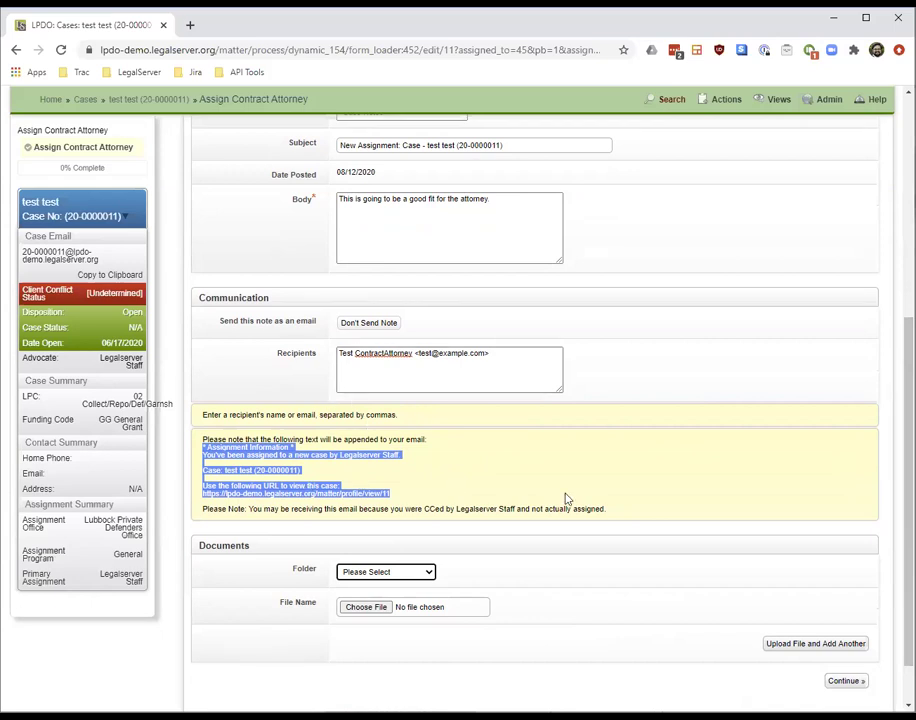
drag(908, 525, 908, 556)
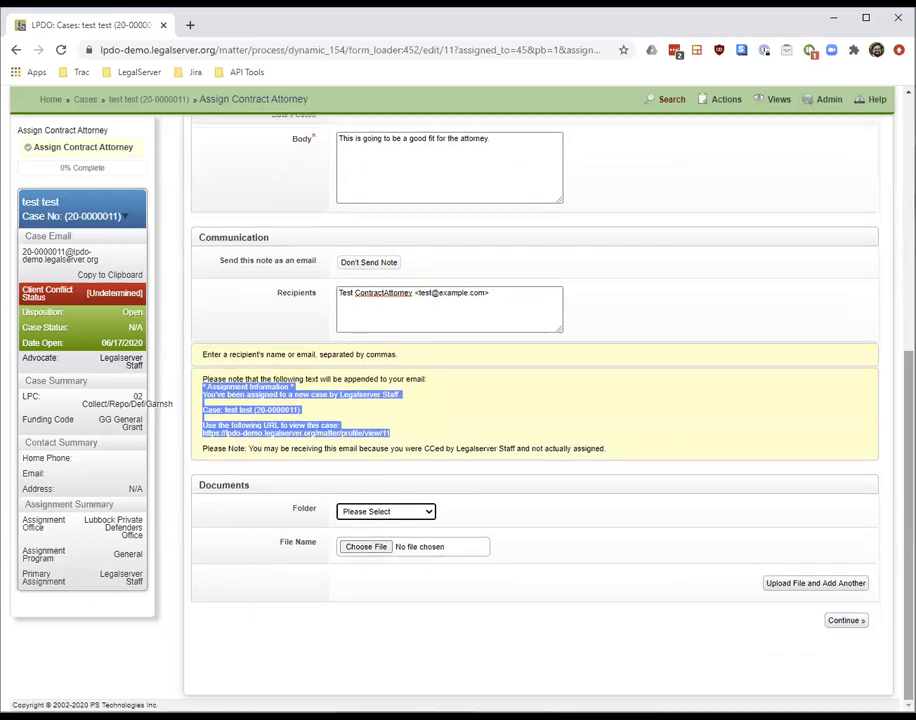
click(846, 622)
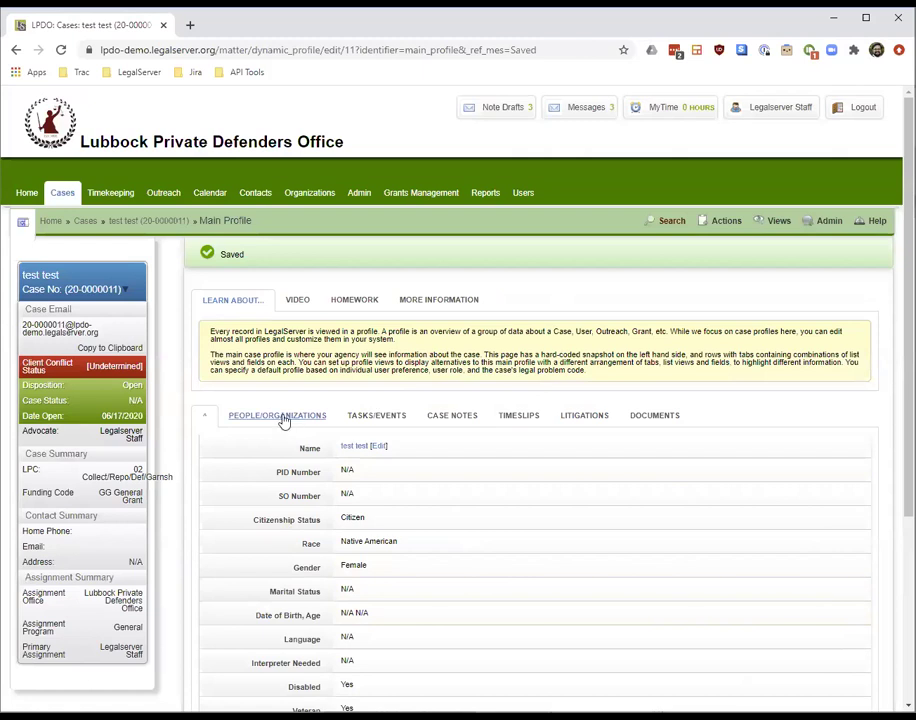
Check the Assignments table under People/Organizations for the contract attorney, then log out
click(283, 419)
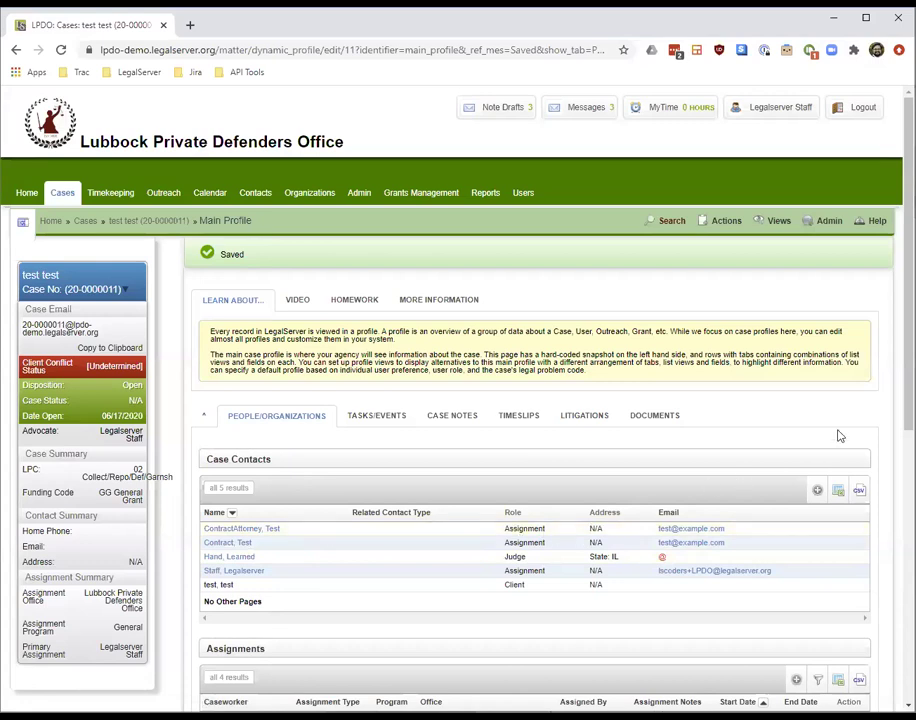
scroll(870, 398, down, 2)
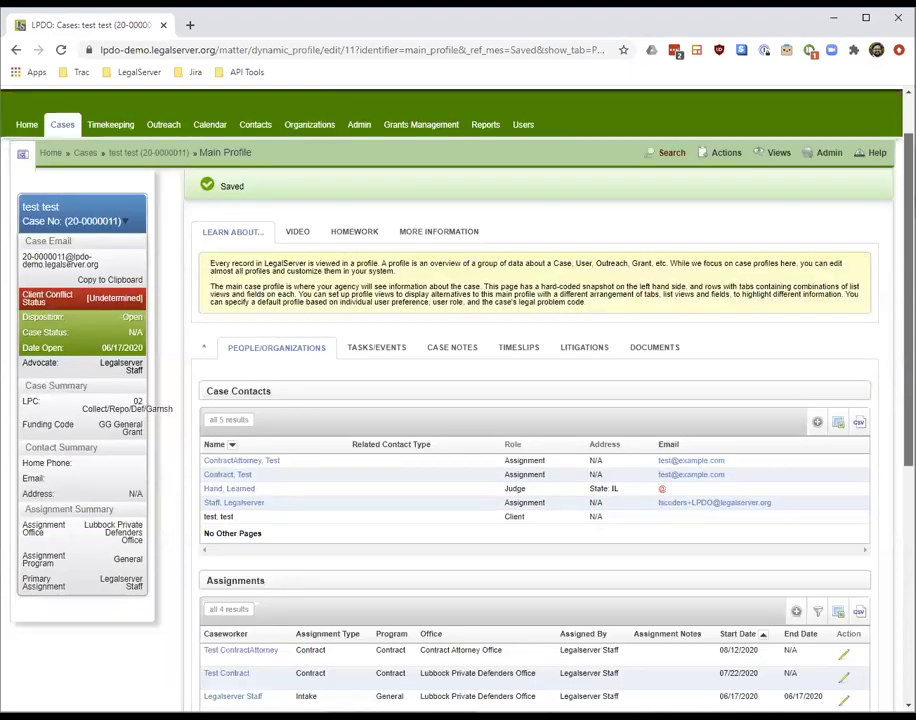
scroll(878, 174, up, 4)
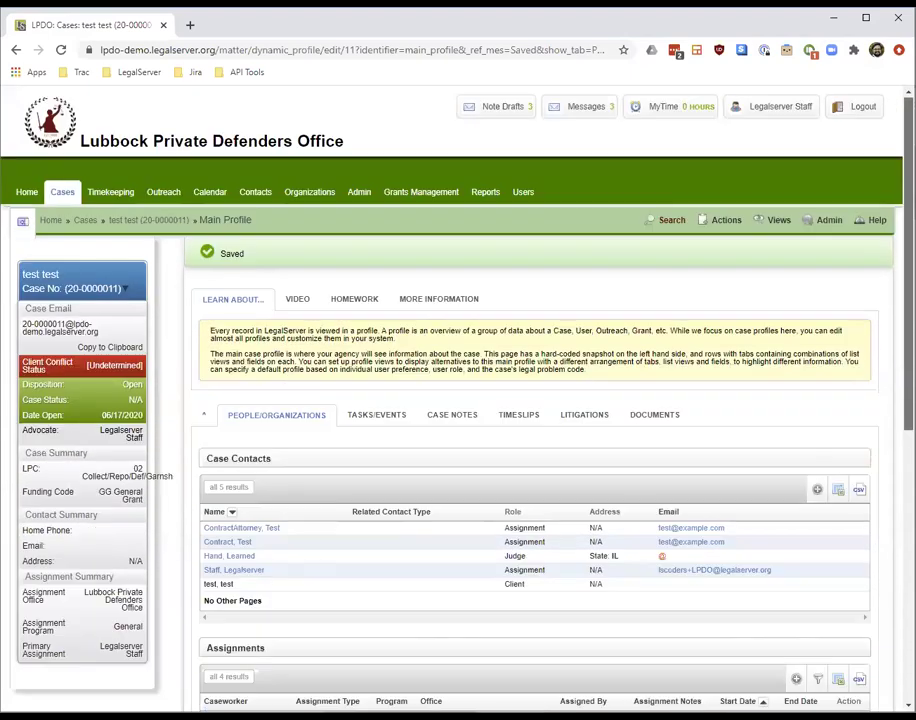
click(868, 117)
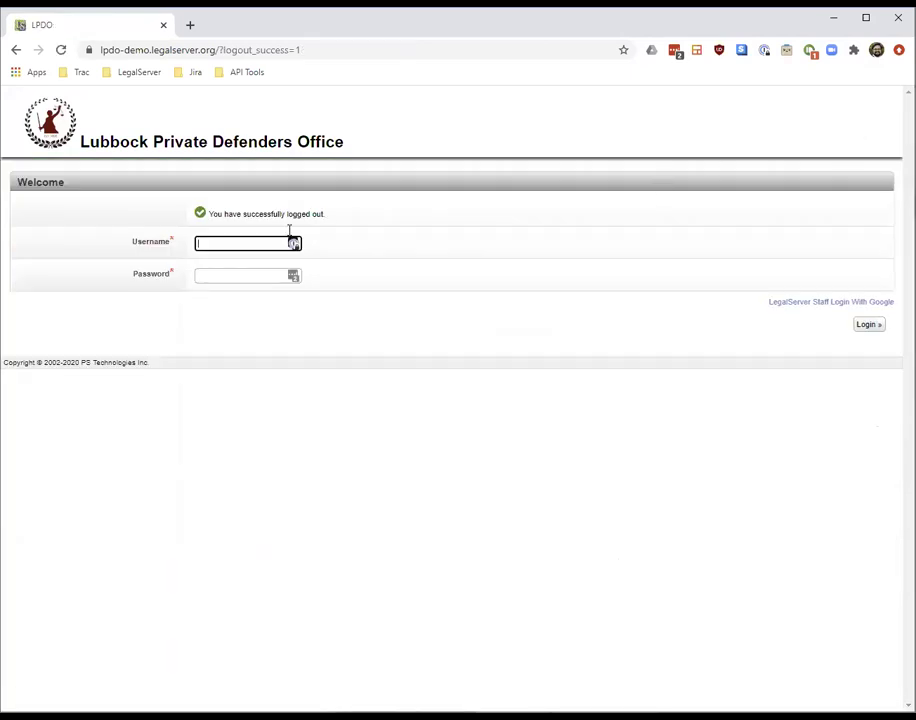
Log in with the contract attorney's username and password, declining LastPass's save-password offer
text(TestContractAttorney)
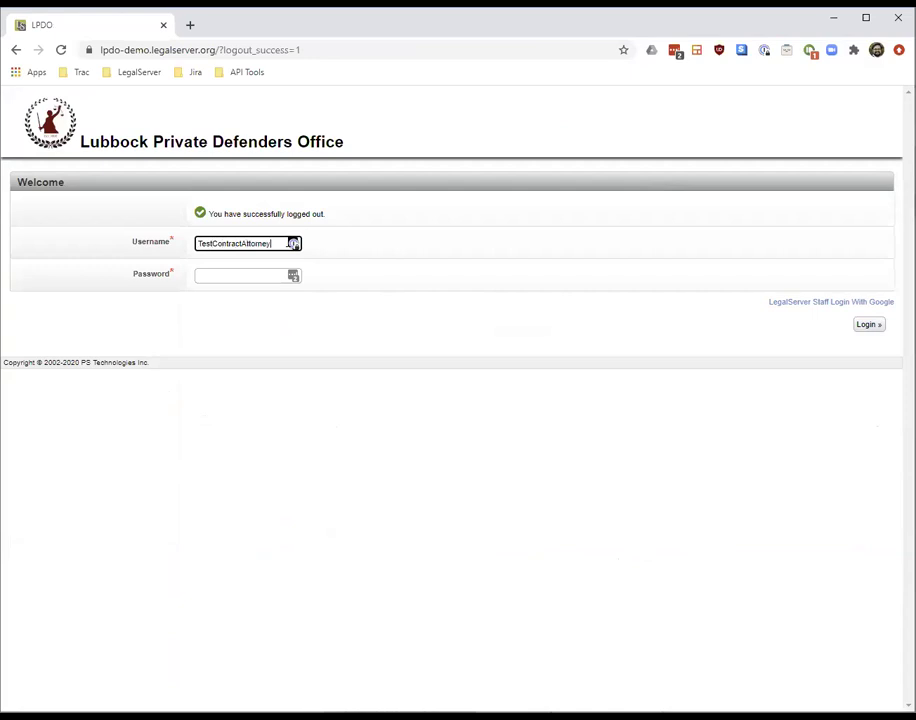
key(Tab)
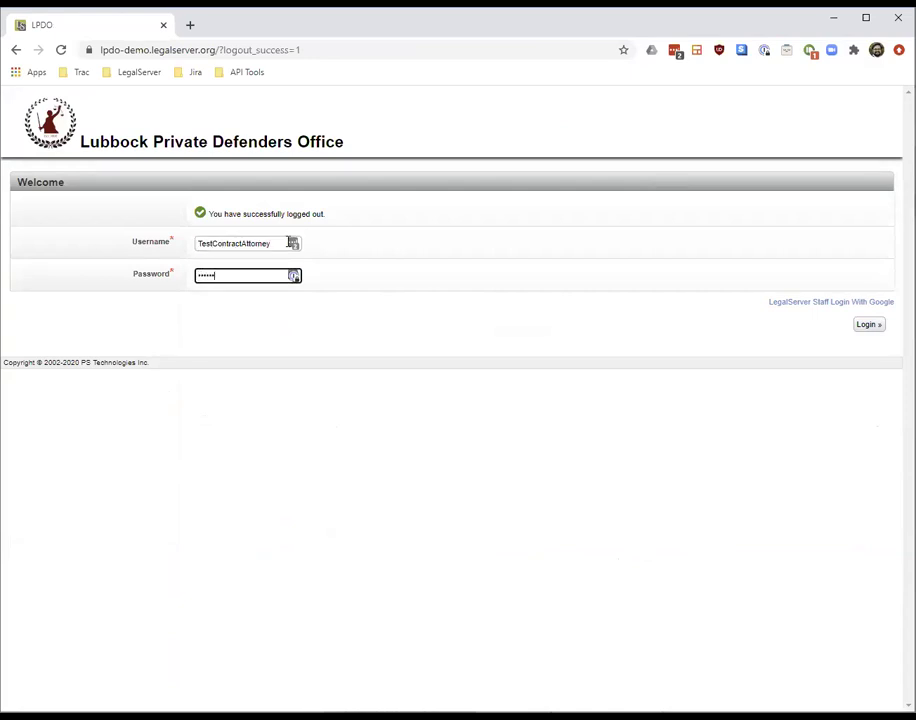
key(Return)
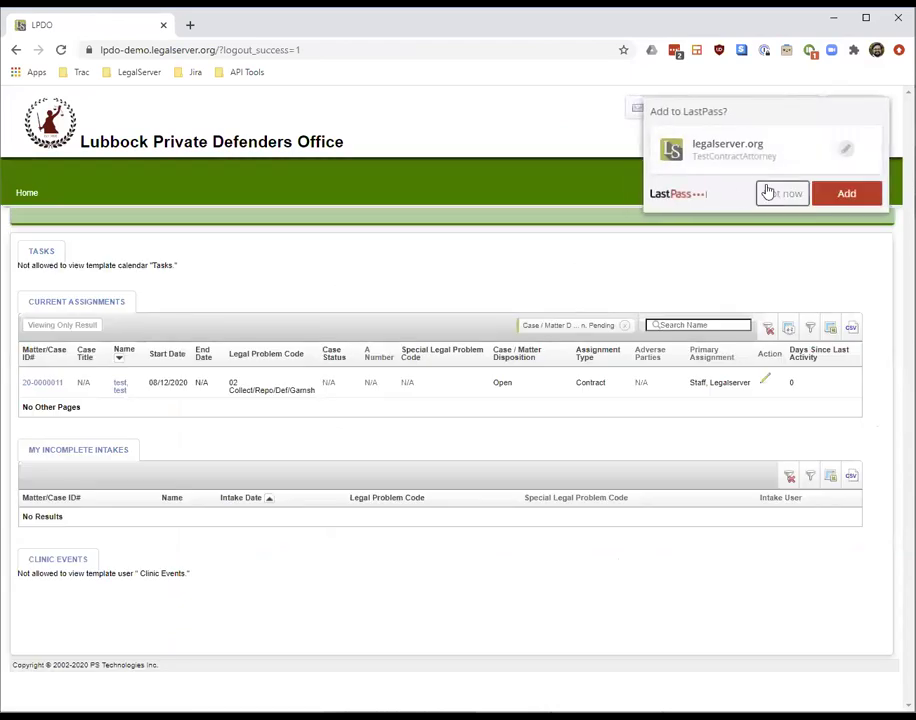
click(768, 192)
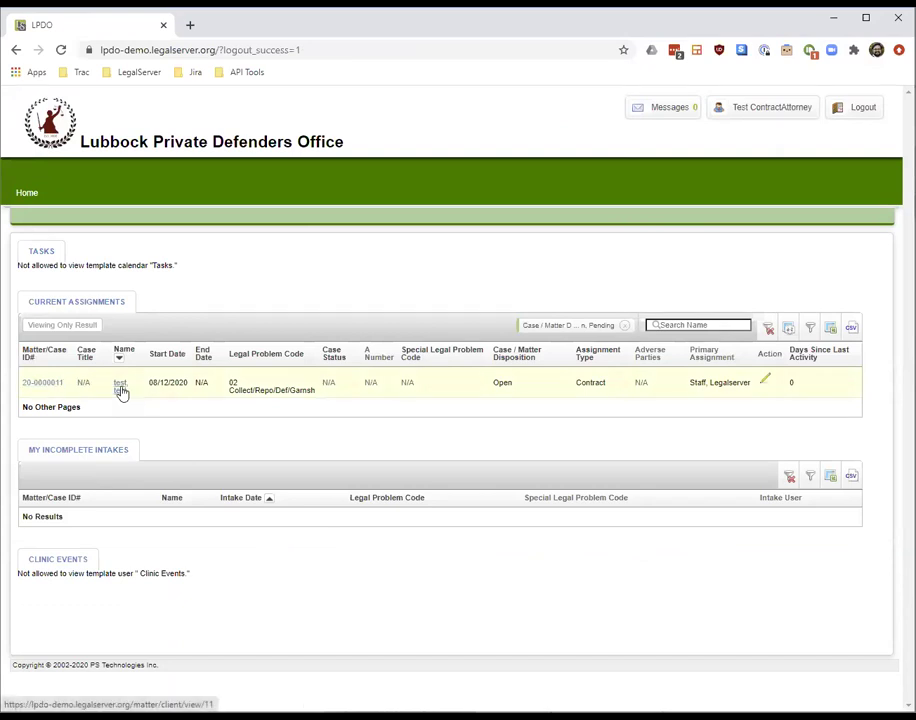
Open case 20-0000011 from the home page's current assignments
click(34, 384)
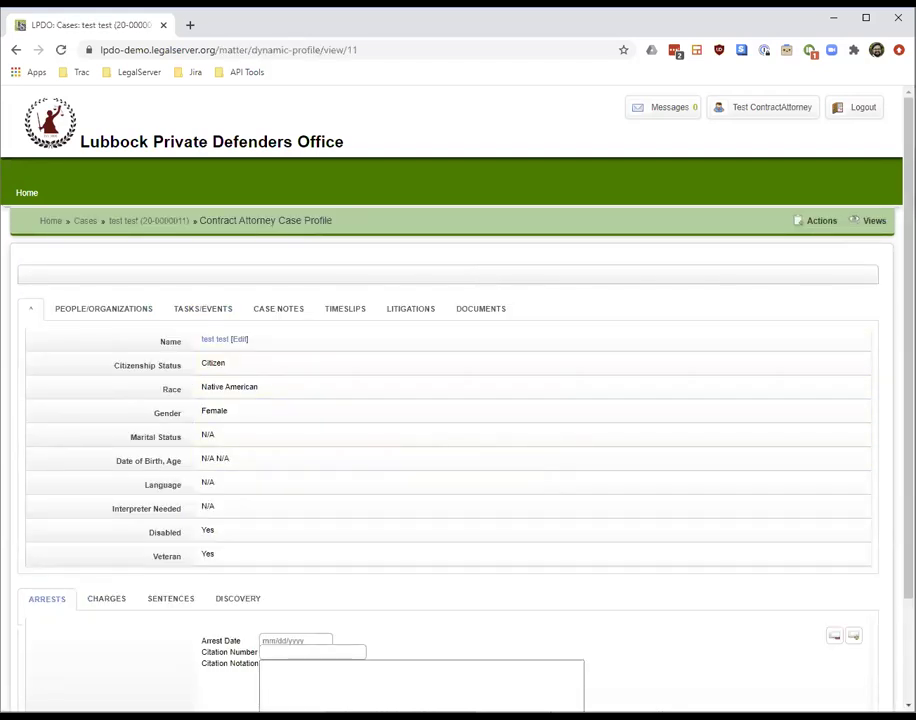
scroll(450, 400, down, 3)
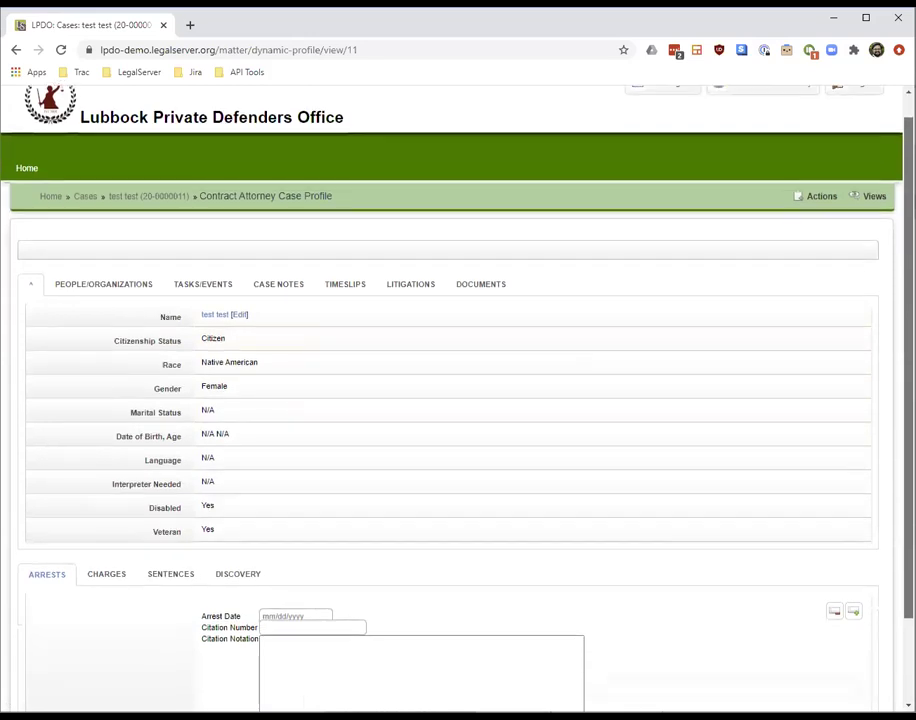
scroll(450, 400, up, 1)
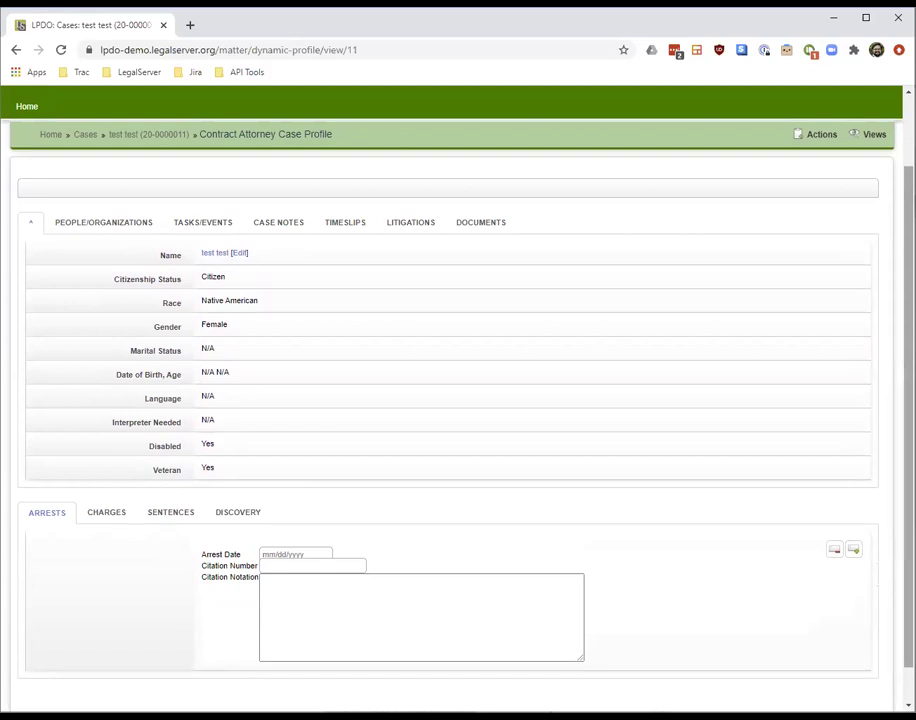
scroll(450, 400, up, 2)
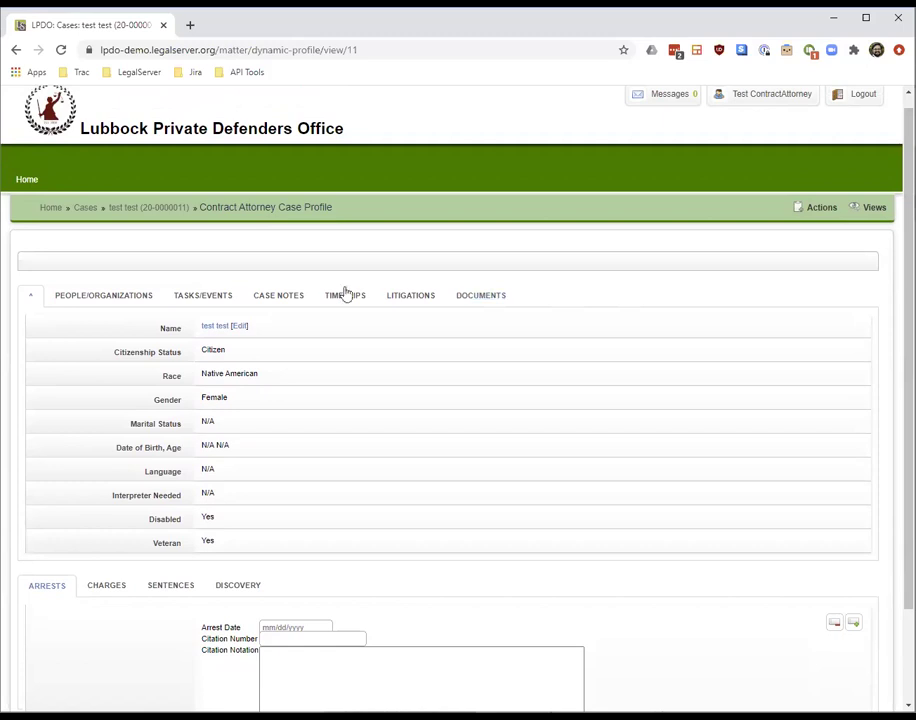
Review the case notes and browse the Mail and Attachments document folders
click(276, 302)
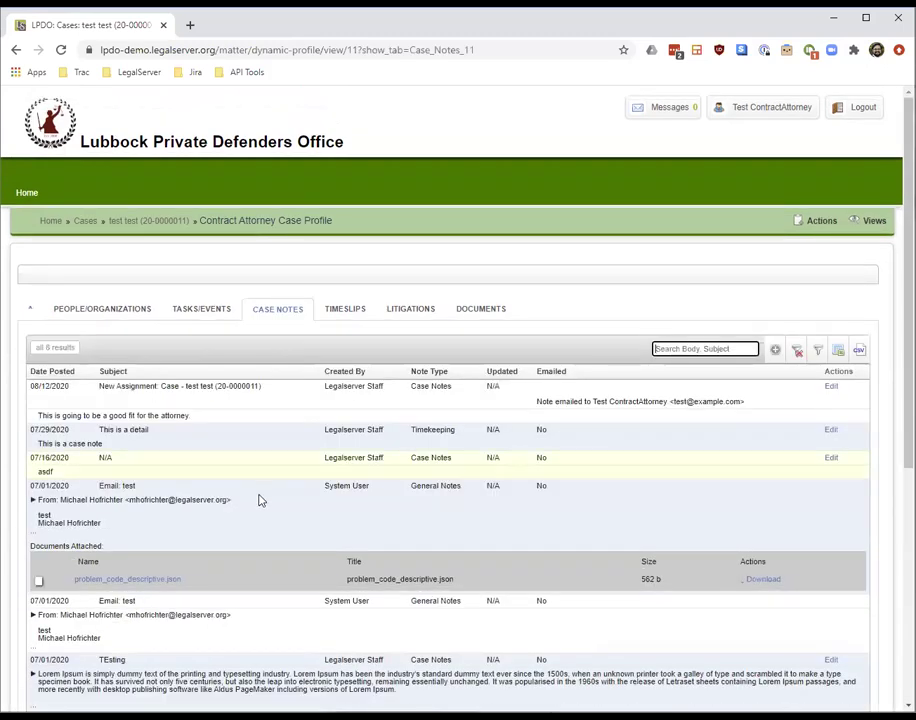
click(472, 314)
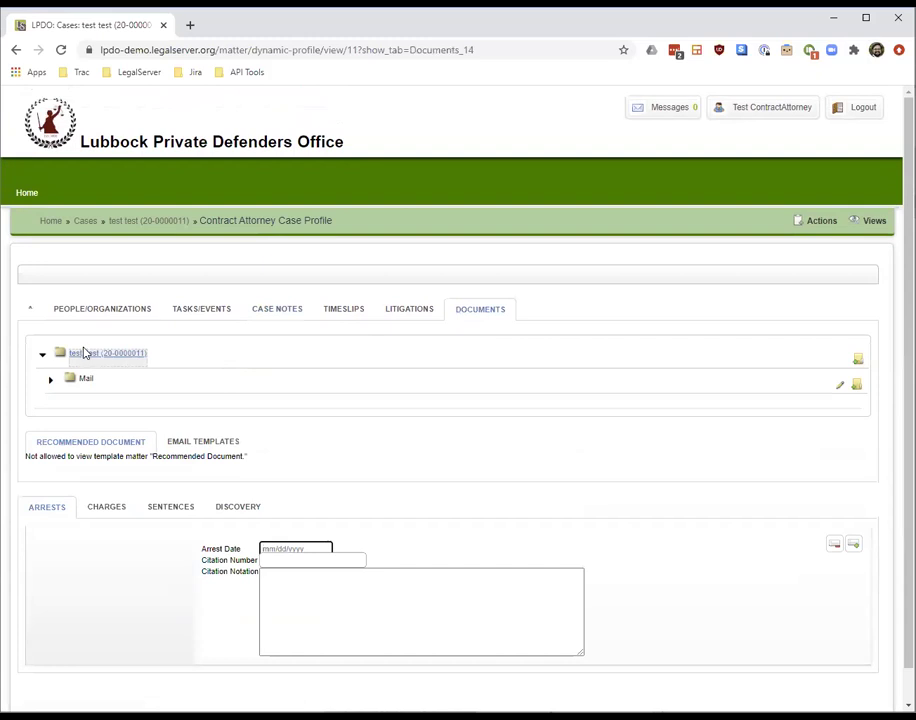
click(48, 381)
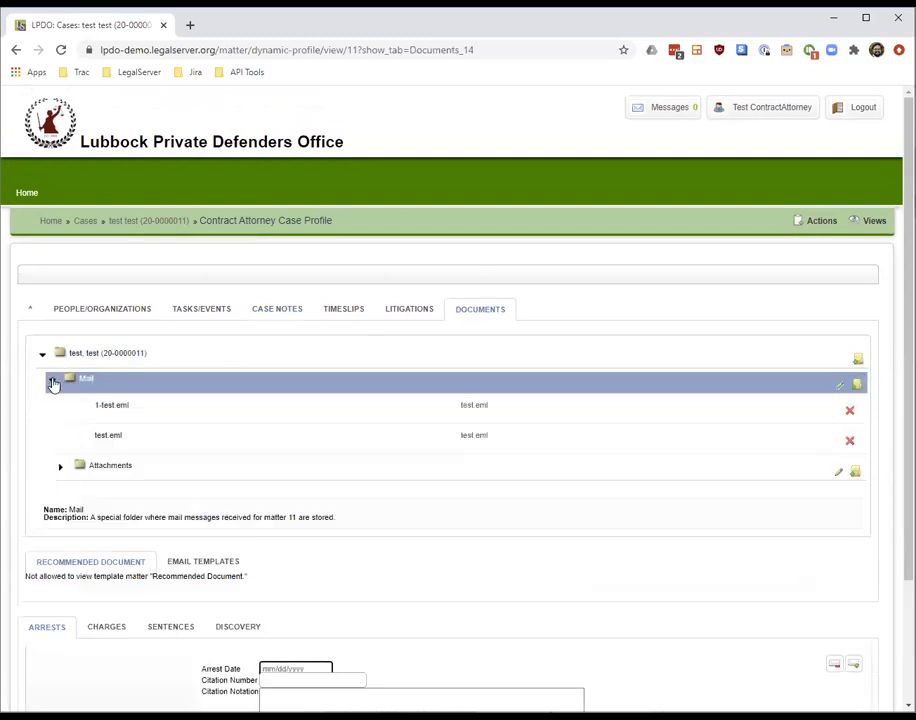
click(62, 470)
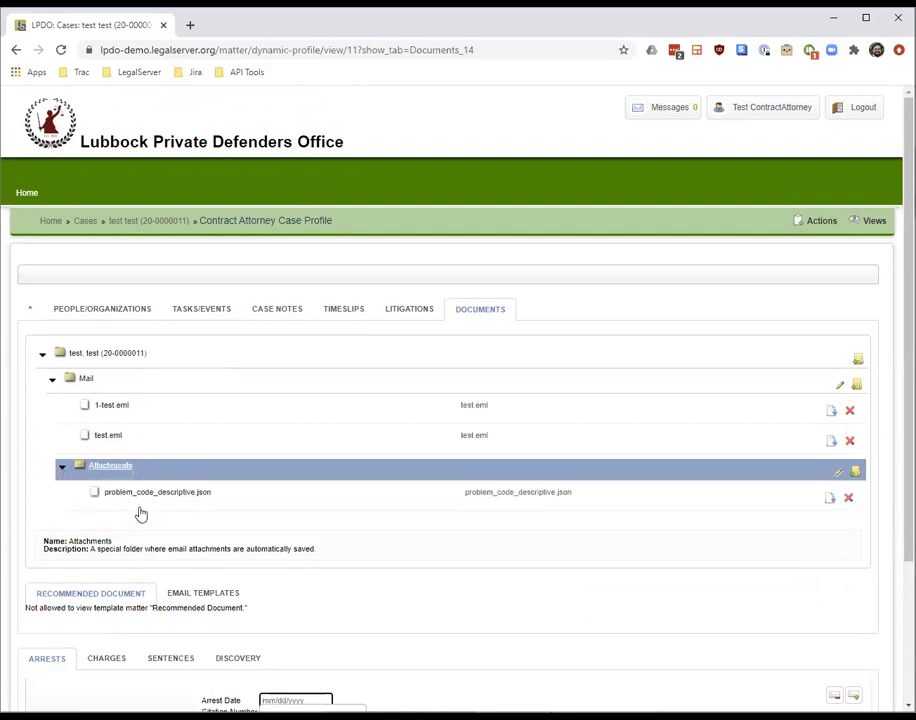
click(43, 357)
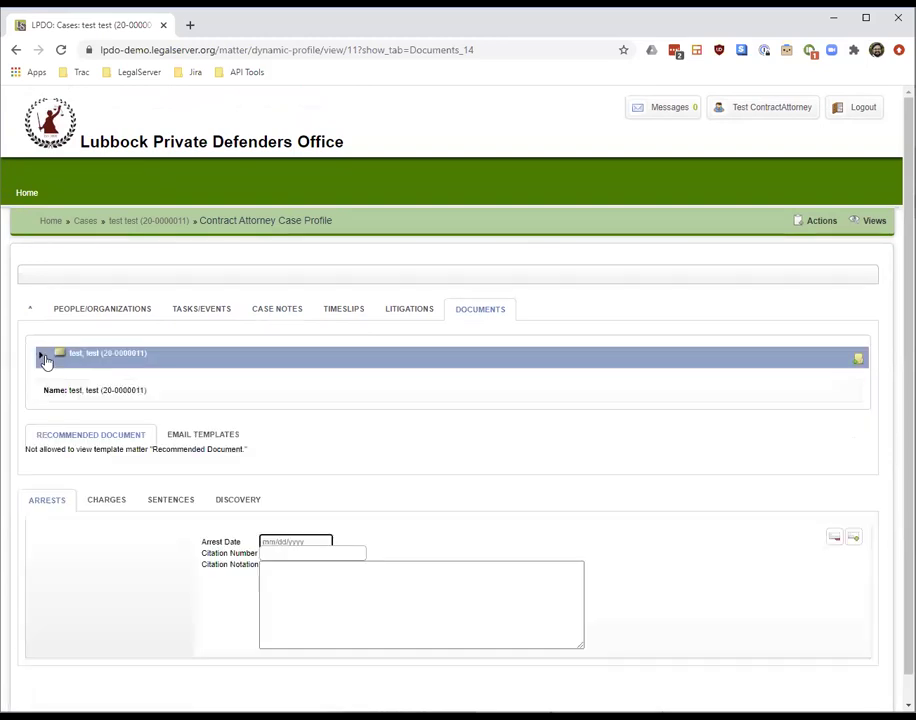
Browse the Arrest, Charges and Sentences tabs, then reload the case profile
click(56, 503)
click(108, 502)
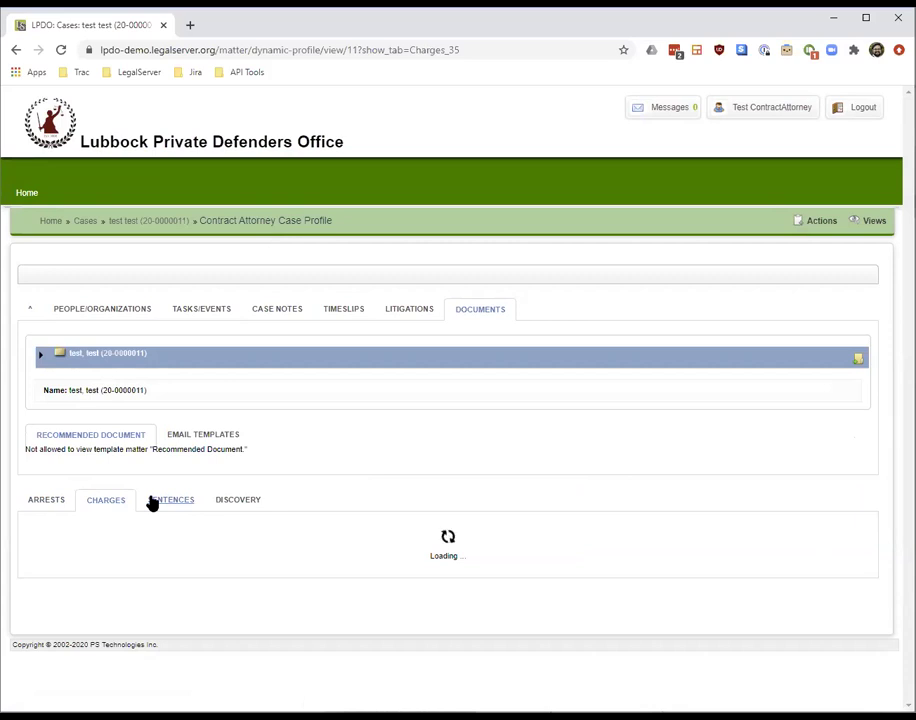
click(165, 502)
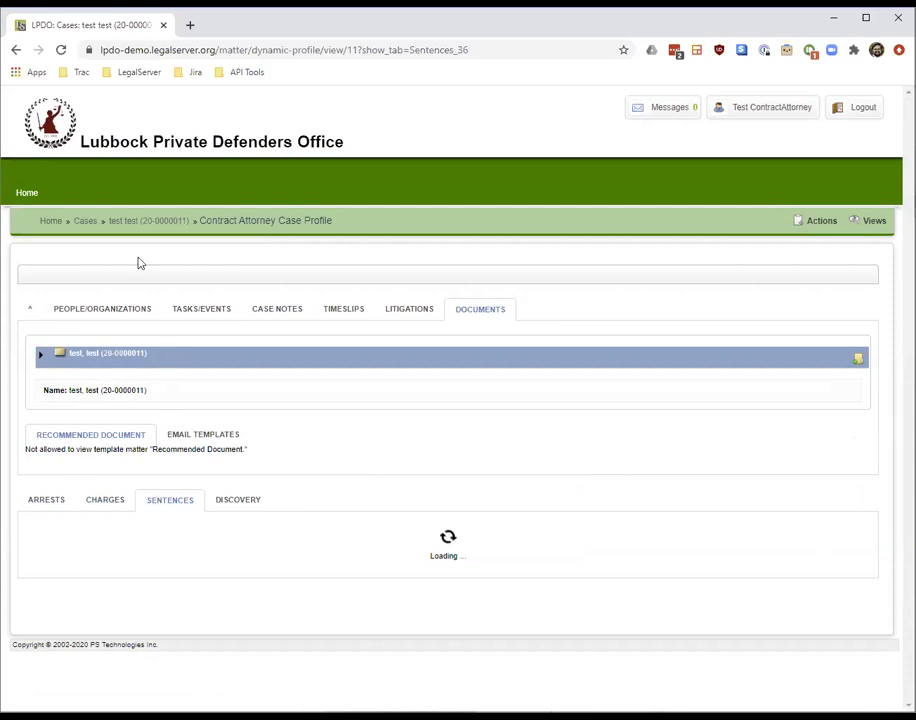
click(63, 52)
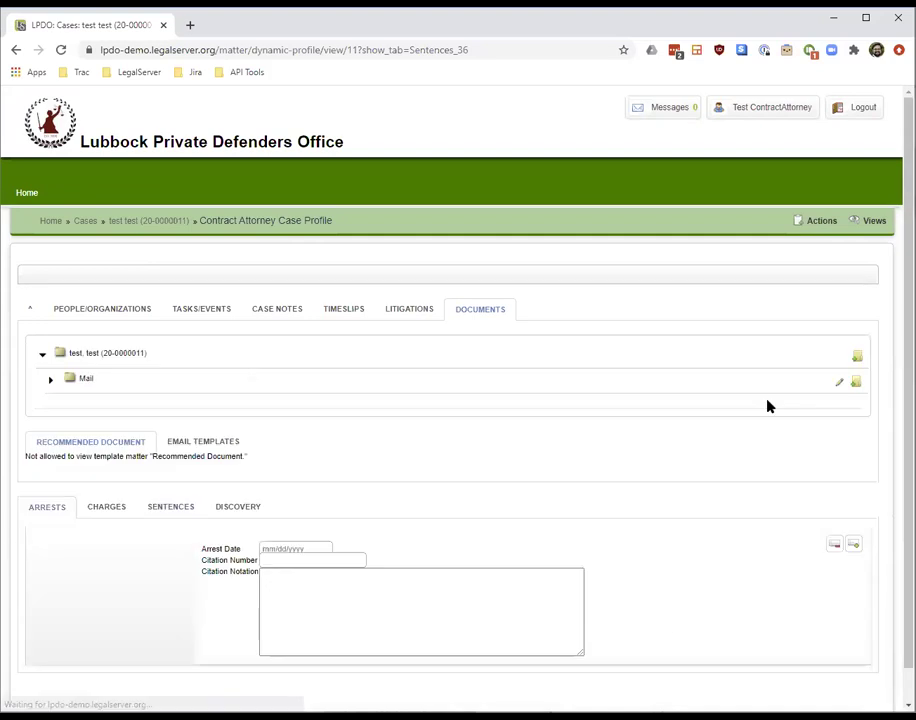
Open the single charge's edit form from the Charges tab, then return to the profile
click(115, 506)
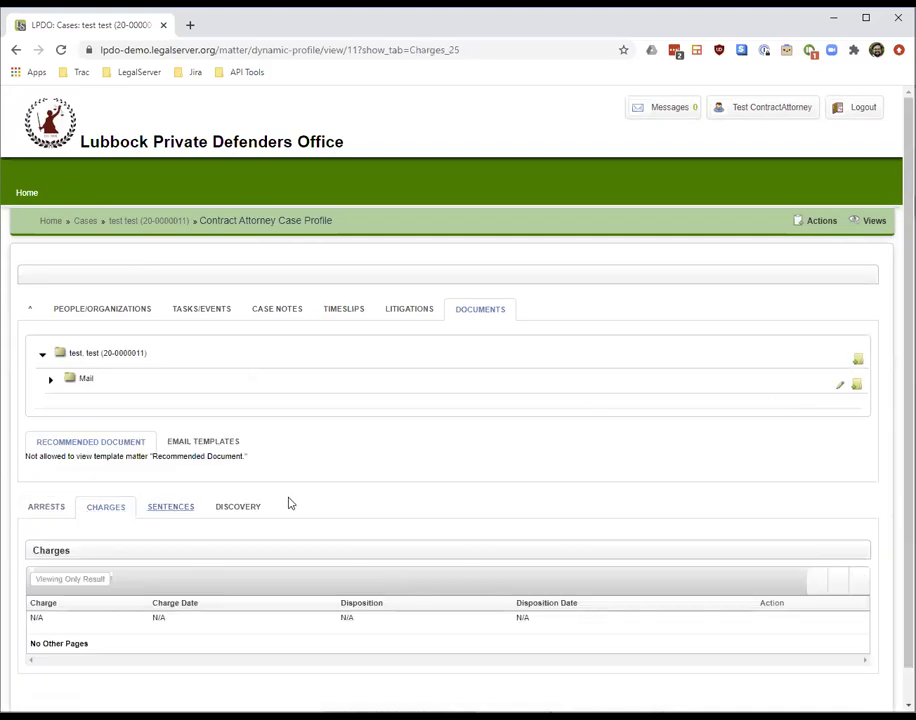
drag(909, 480, 909, 515)
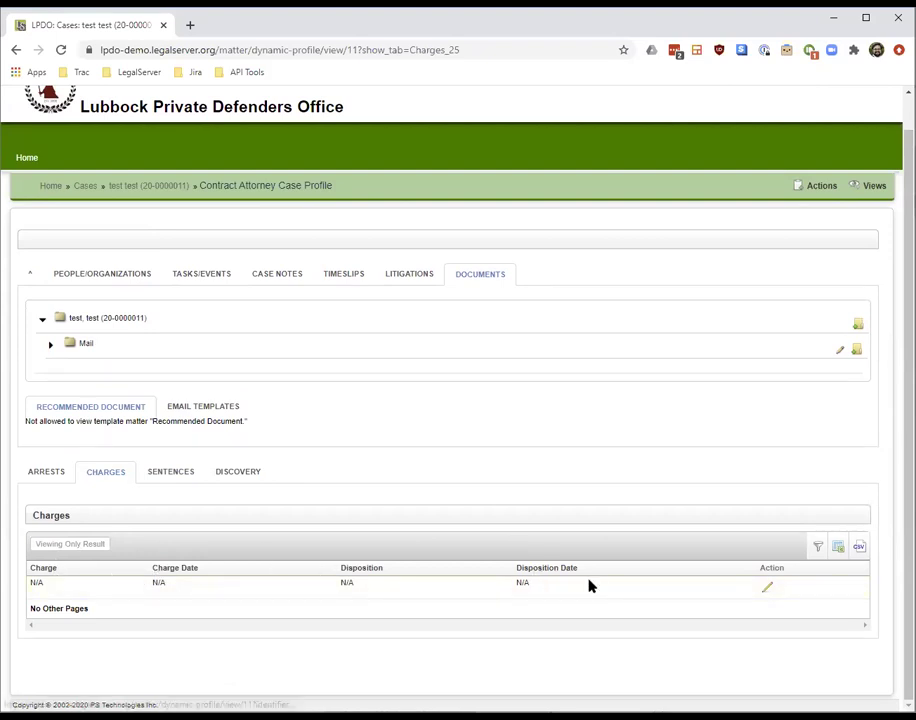
click(768, 588)
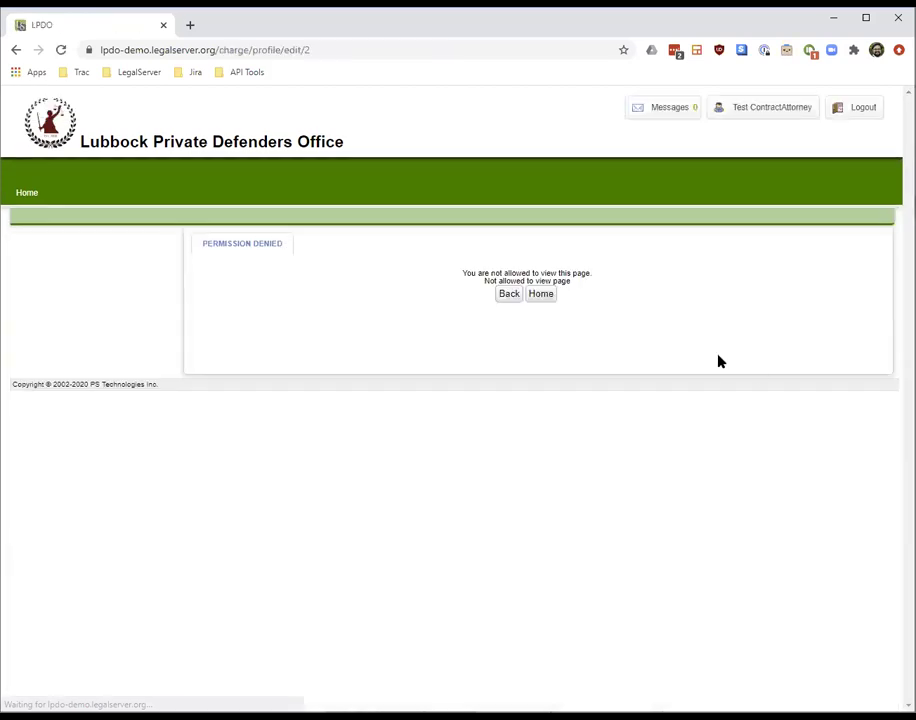
click(514, 293)
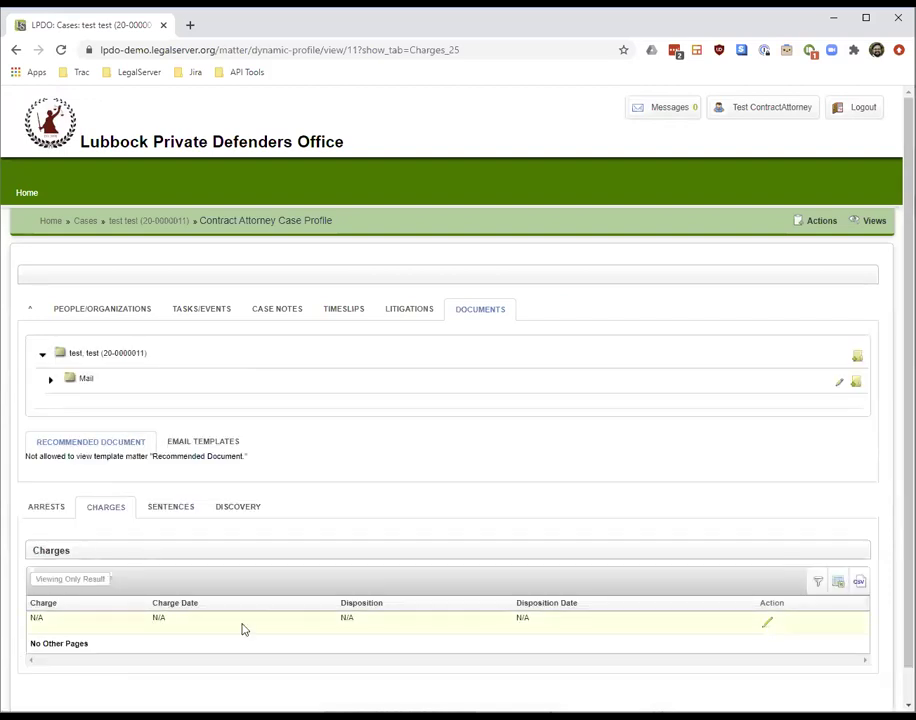
Draft a sentence with incarceration Yes, start date 06/17/2020, and duration 3 Days
click(142, 510)
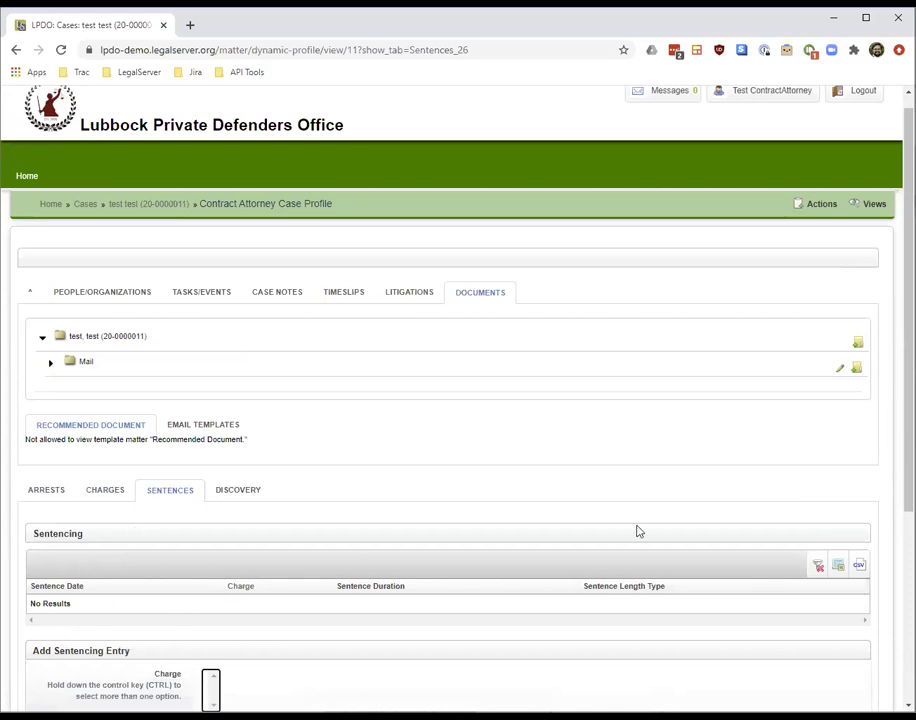
drag(908, 470, 908, 598)
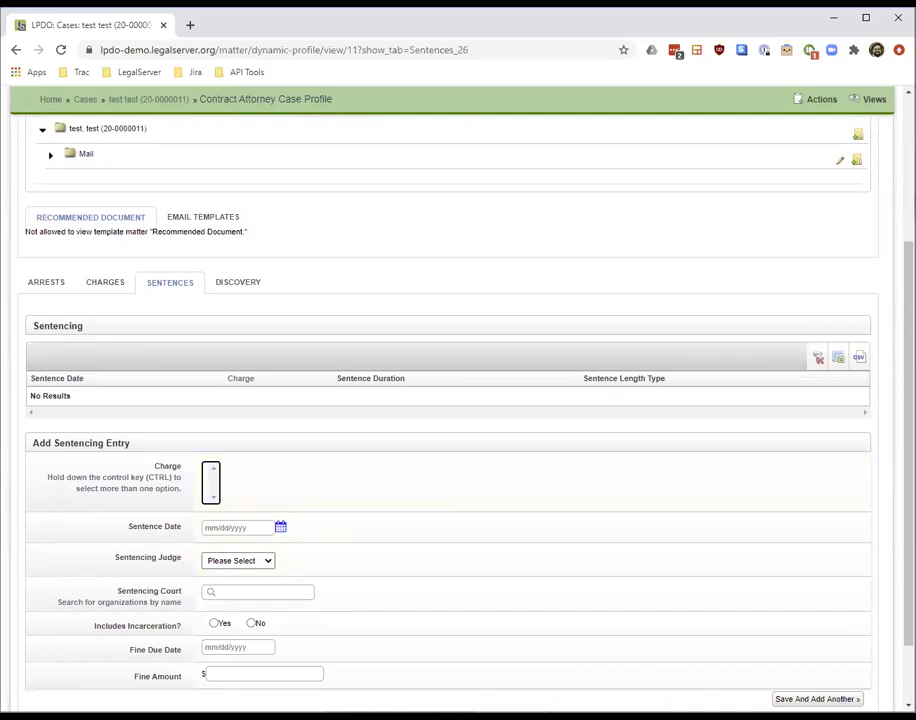
drag(908, 590, 908, 645)
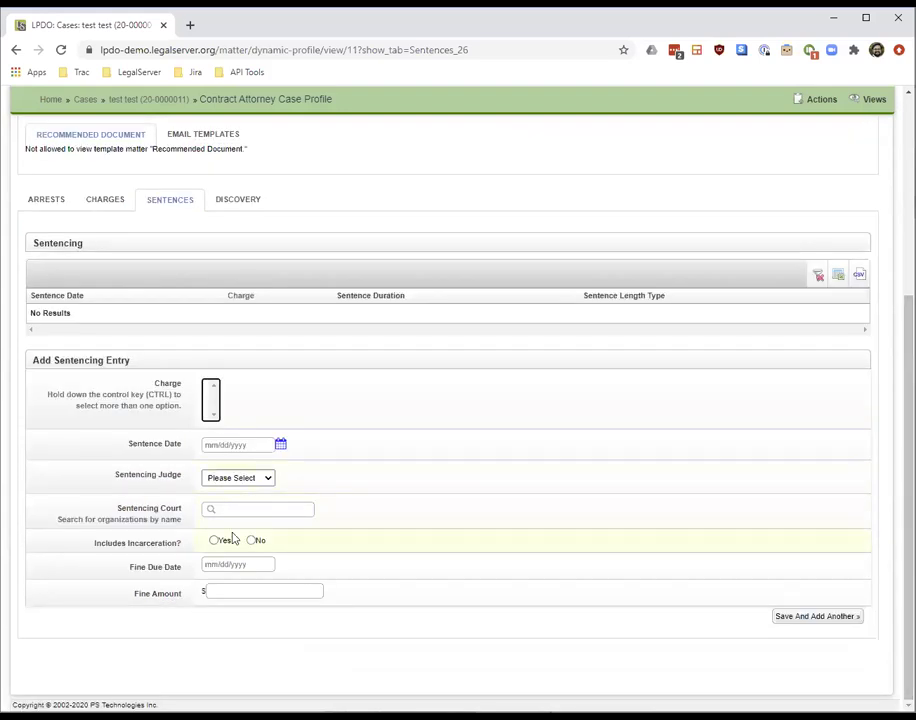
click(220, 542)
click(225, 568)
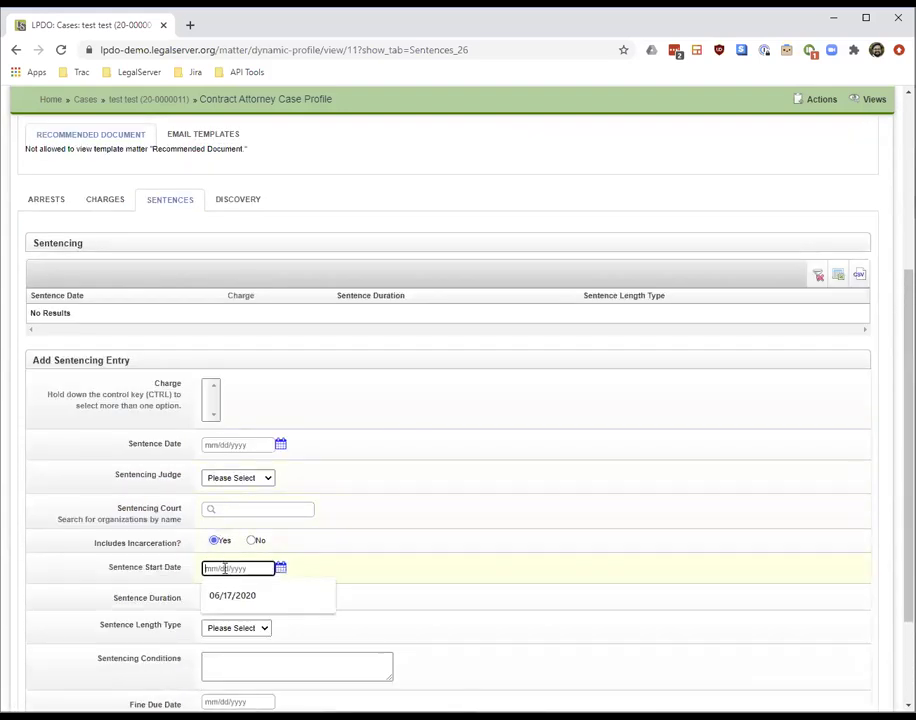
click(230, 595)
click(225, 597)
text(3)
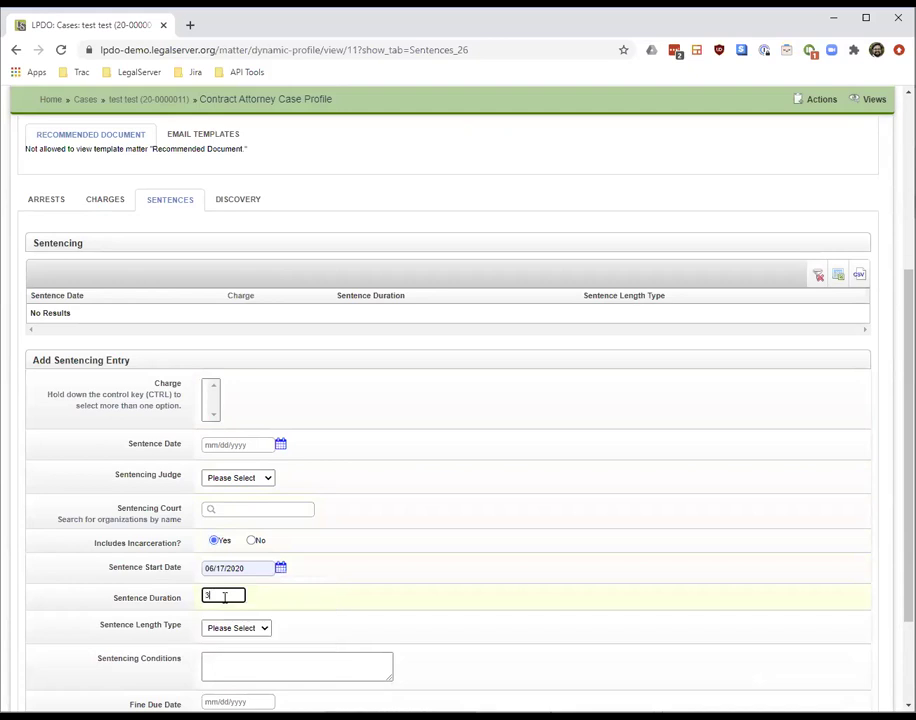
click(236, 630)
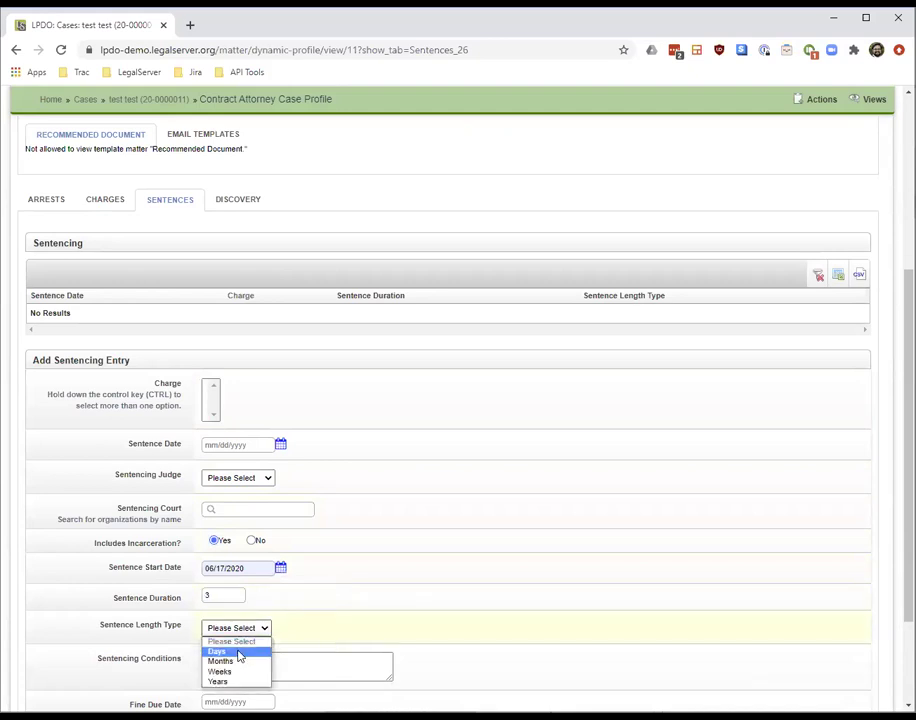
click(236, 651)
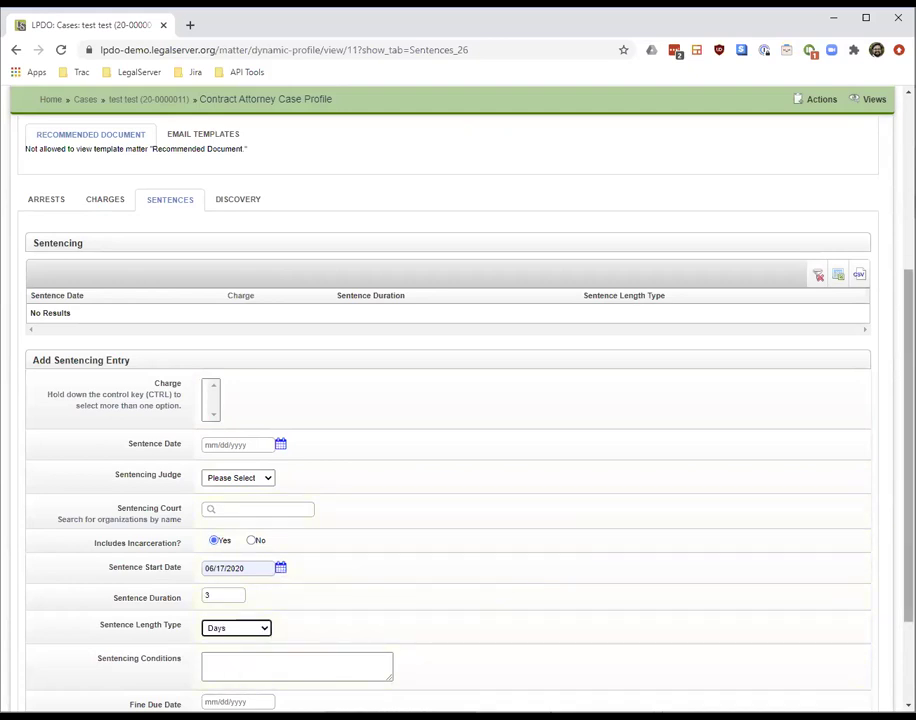
Switch to the case's Discovery tab
scroll(908, 450, down, 2)
scroll(356, 395, up, 5)
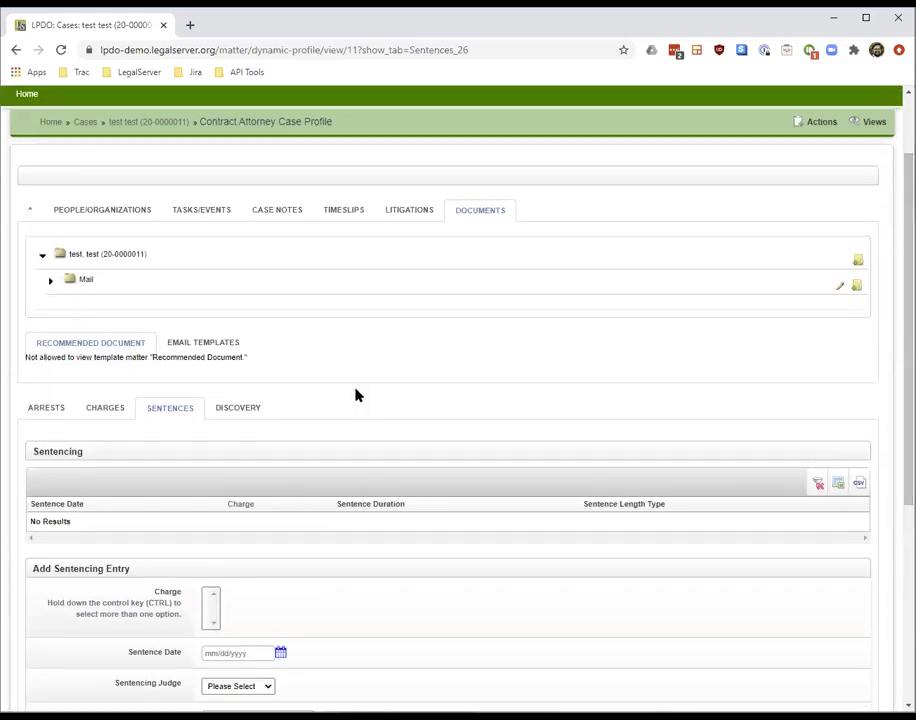
click(233, 407)
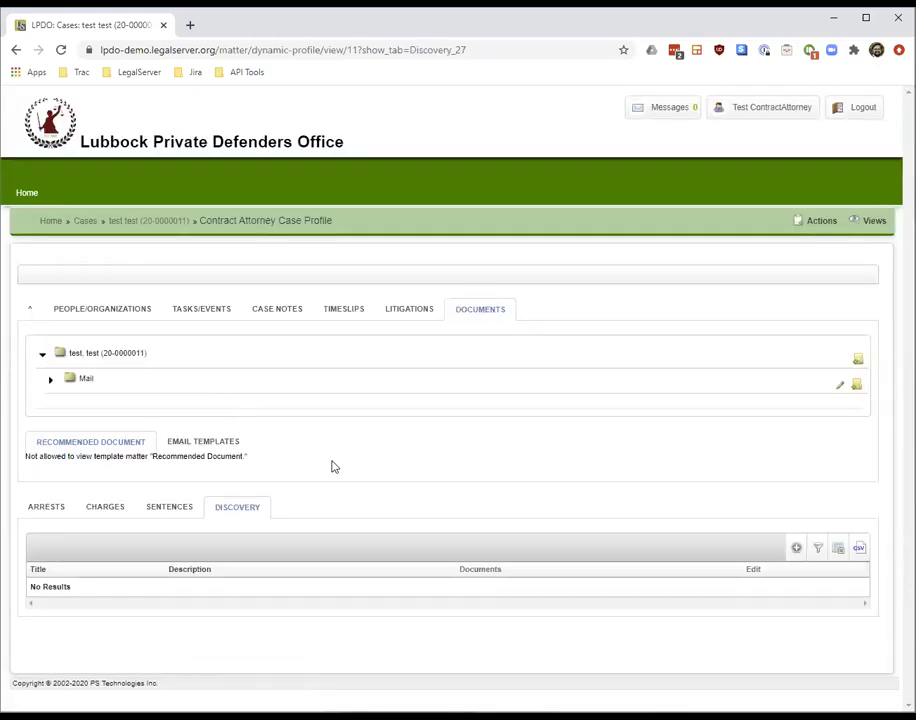
click(798, 549)
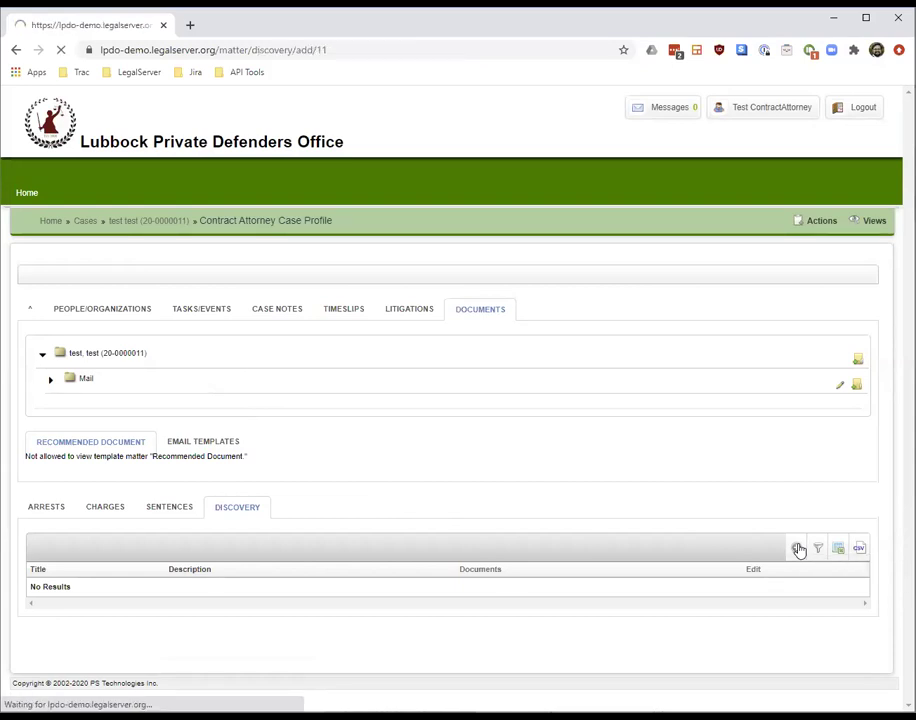
click(505, 309)
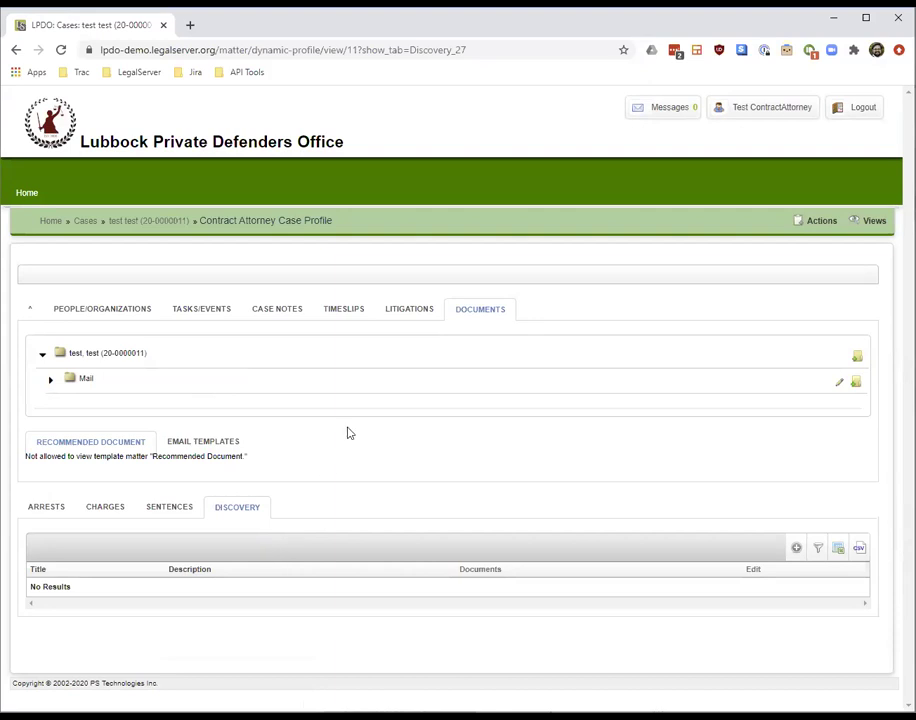
mouse_move(656, 116)
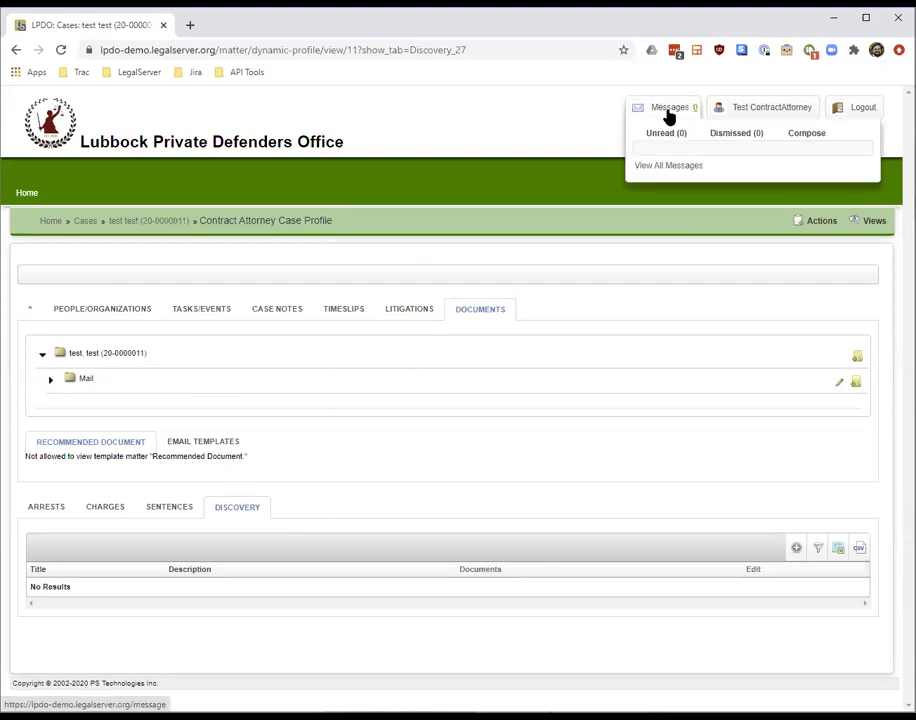
Leave the new message form, return to the case profile, and open Actions
click(809, 136)
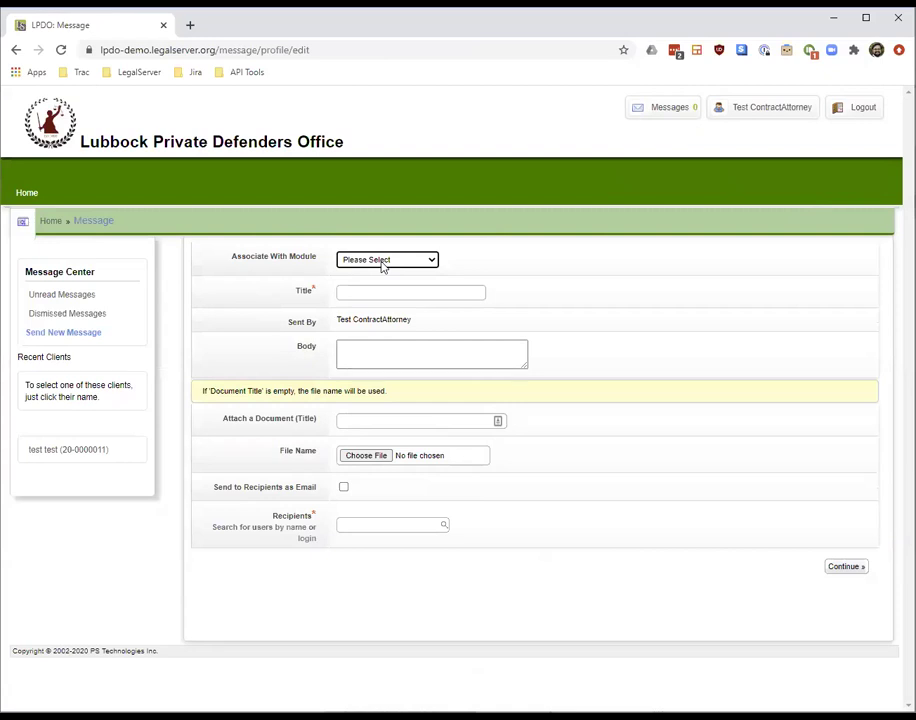
click(50, 451)
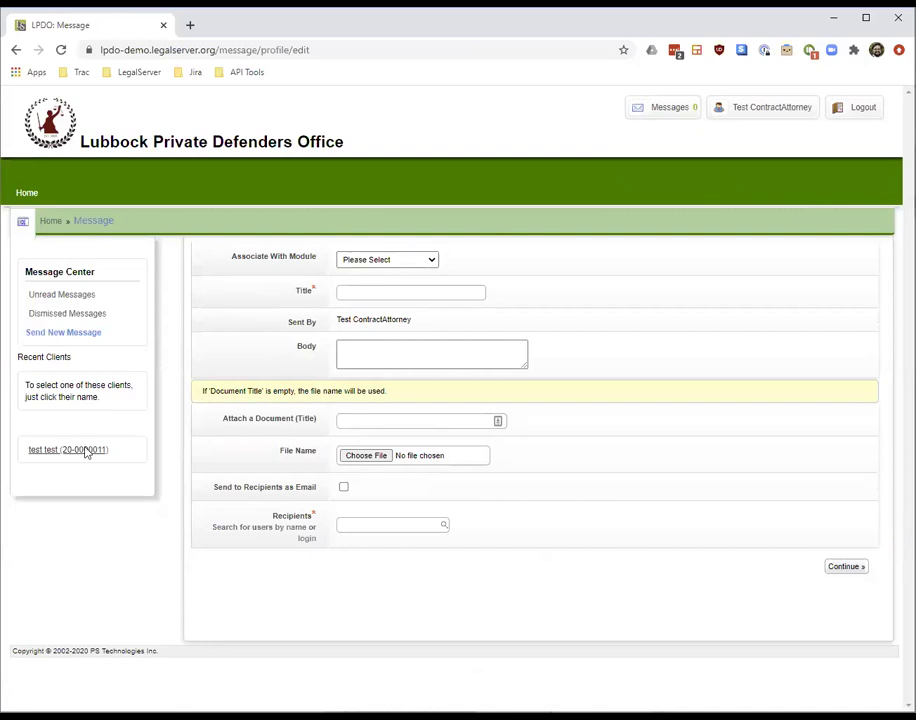
click(15, 49)
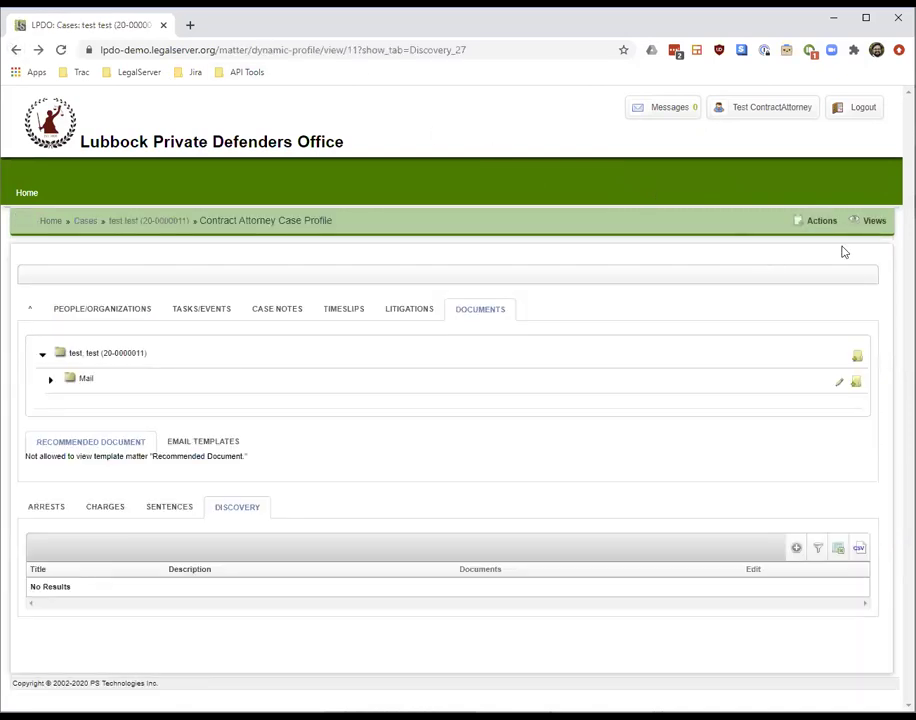
click(815, 222)
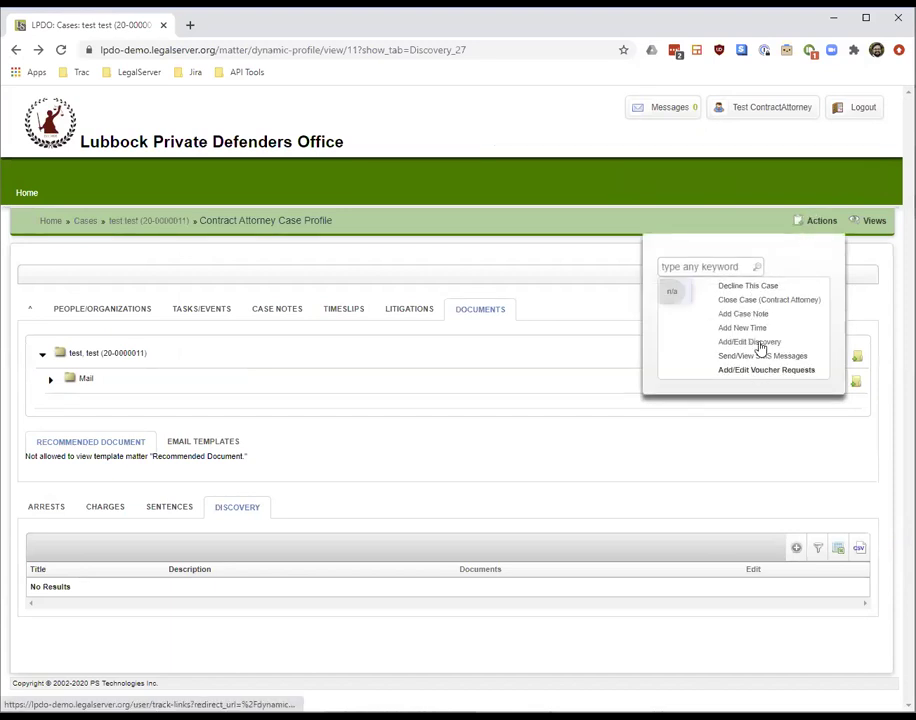
Open Decline This Case, leave Subject and Body empty, and head back to the case profile
click(769, 291)
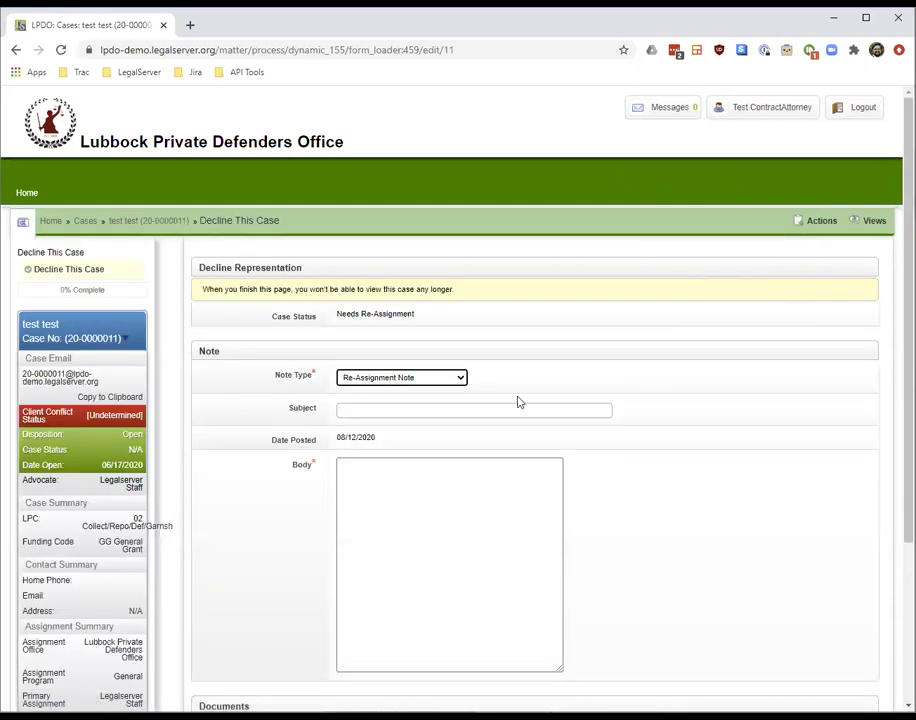
click(451, 407)
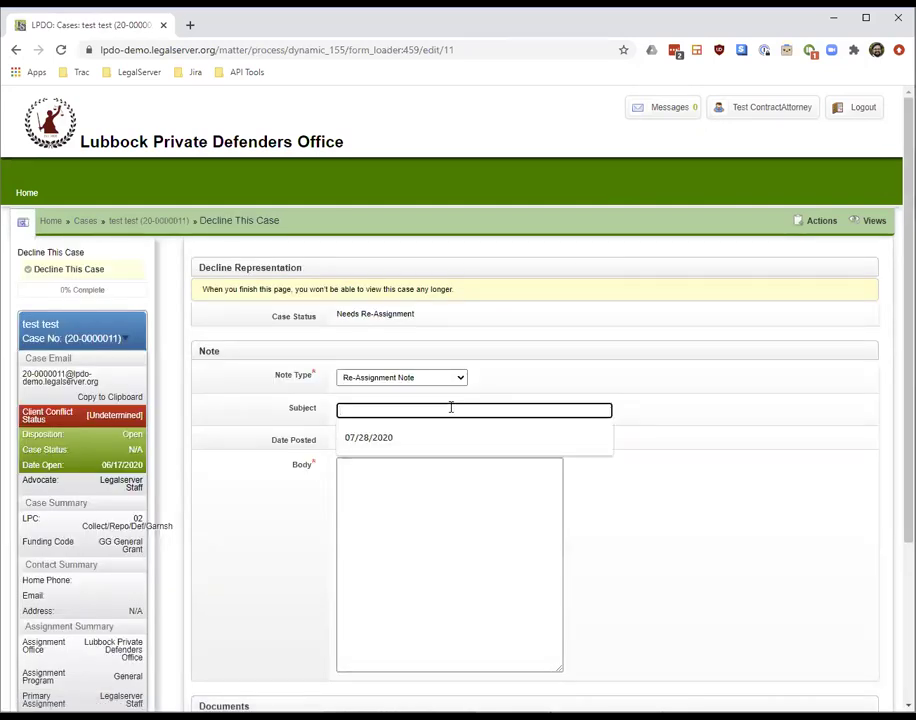
click(763, 389)
scroll(763, 389, down, 1)
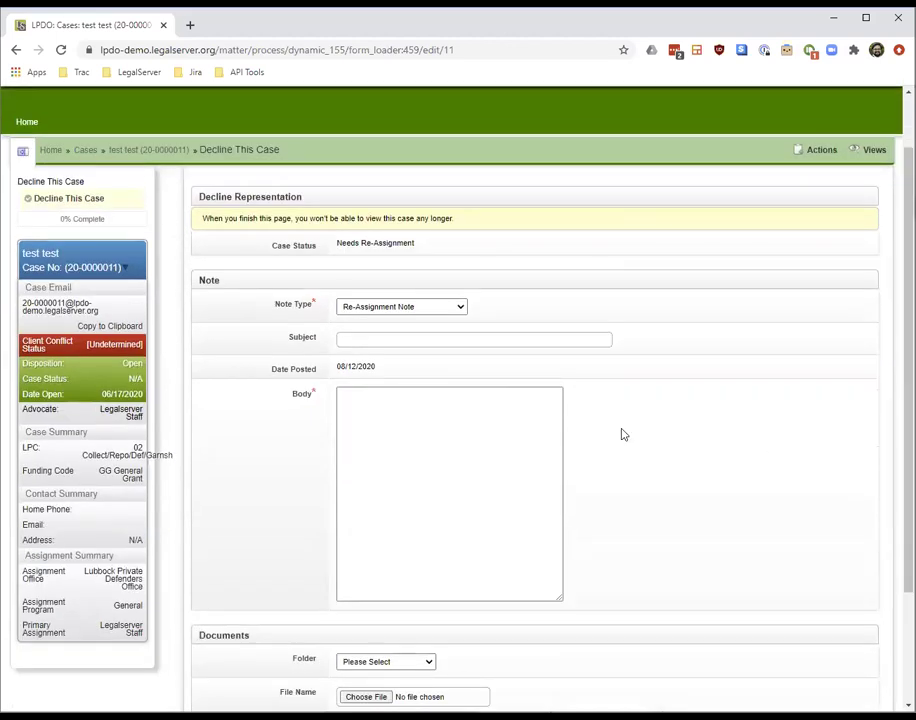
click(501, 462)
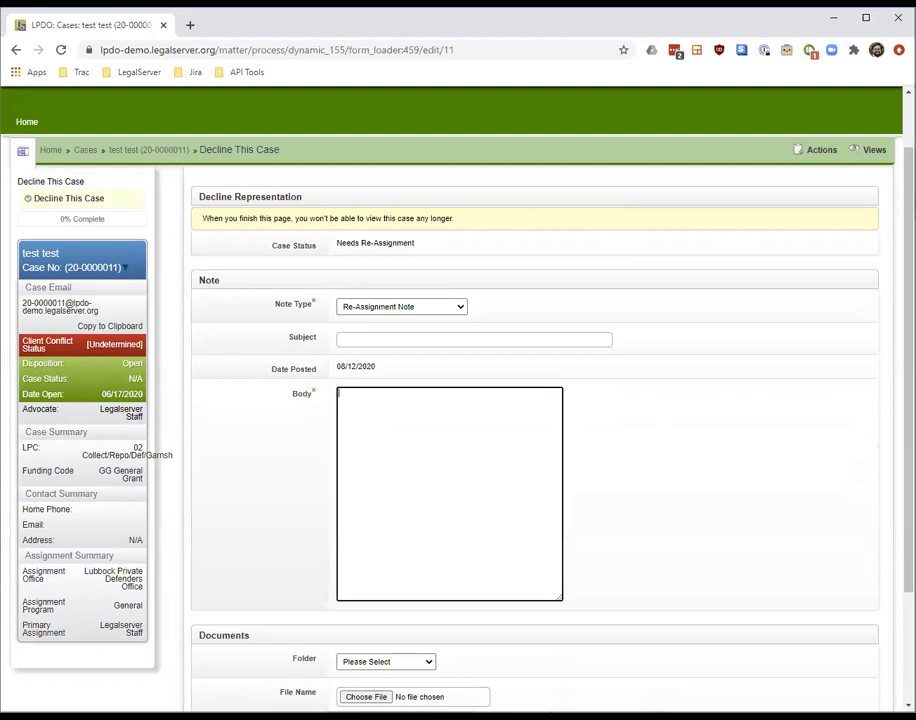
scroll(757, 412, down, 2)
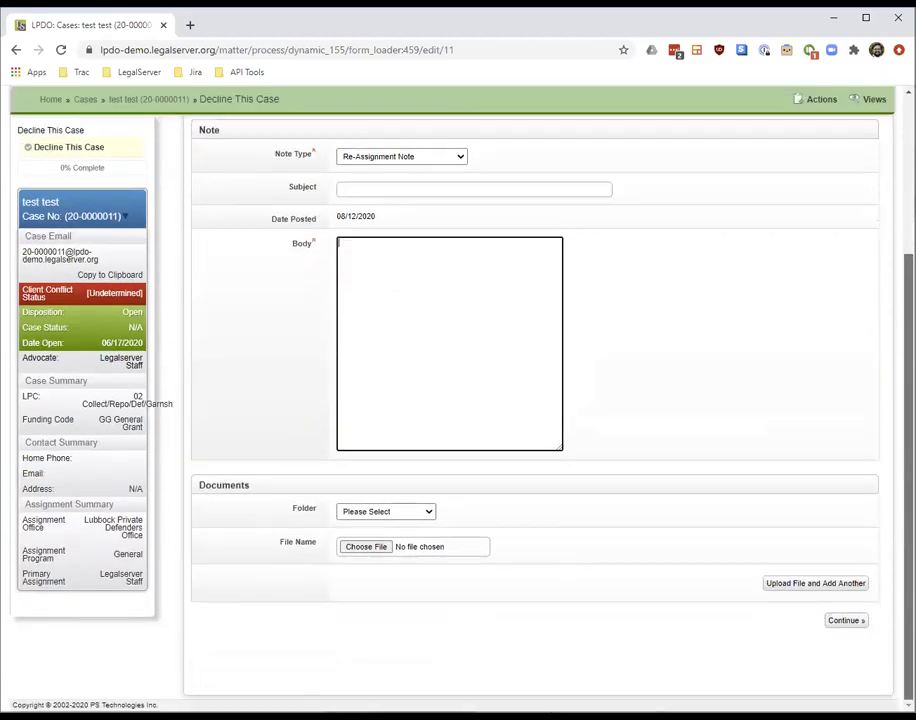
scroll(535, 400, up, 2)
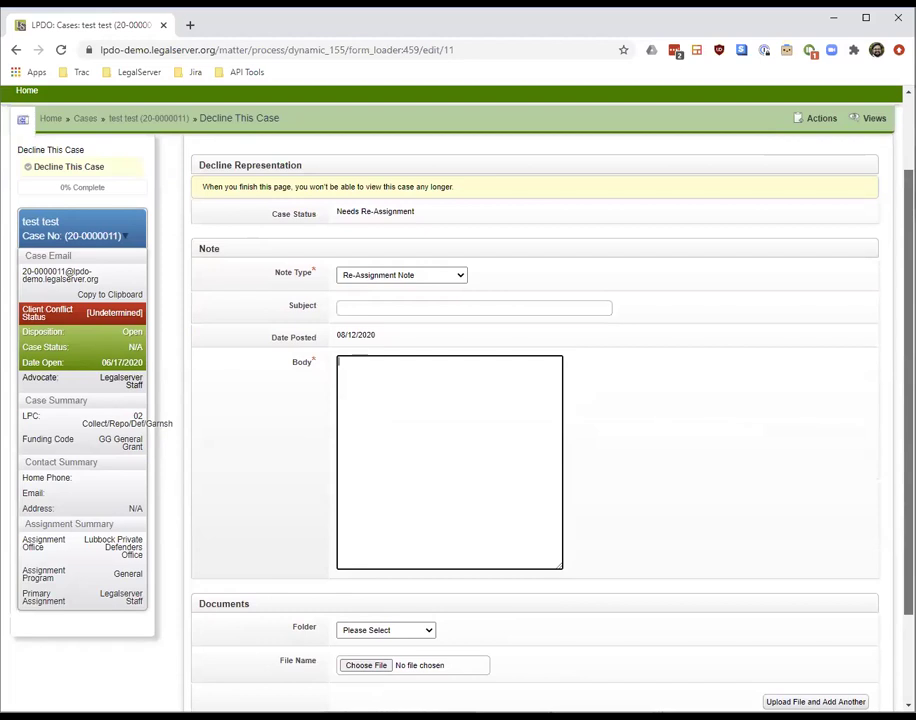
scroll(855, 305, up, 1)
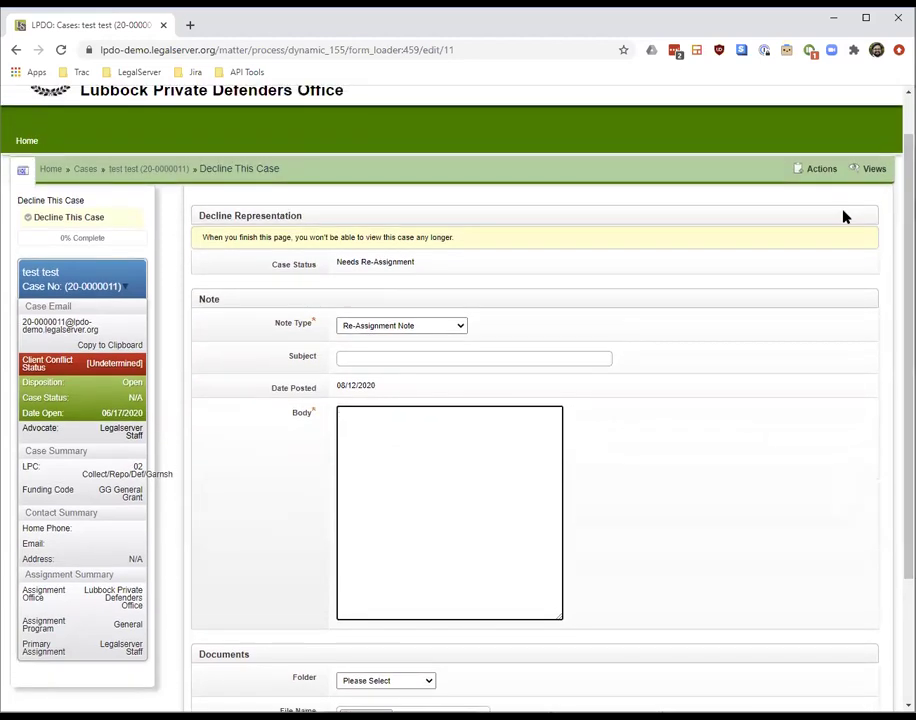
click(829, 173)
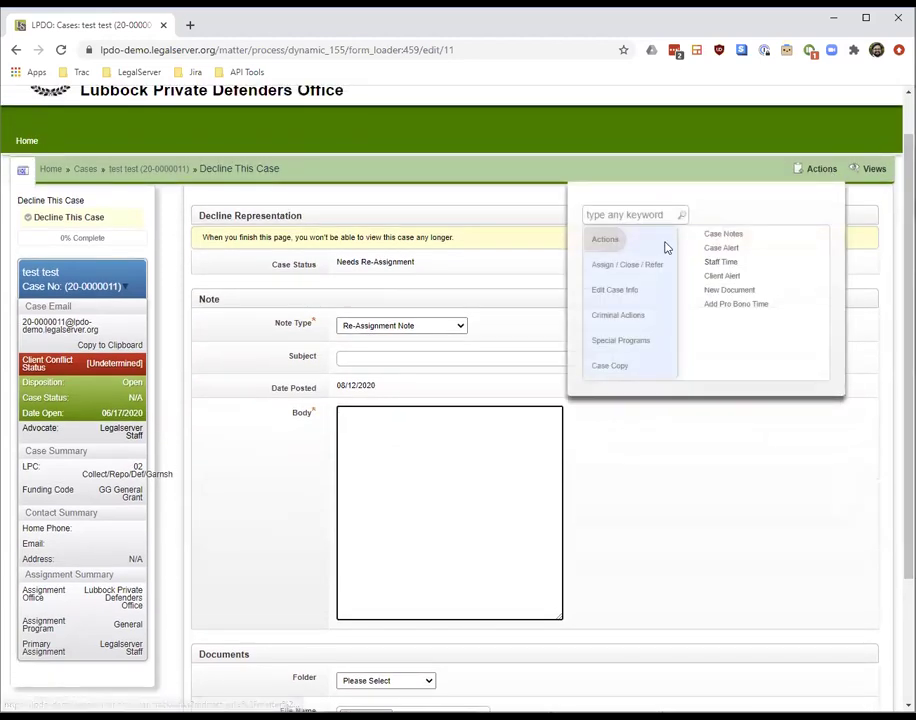
click(160, 168)
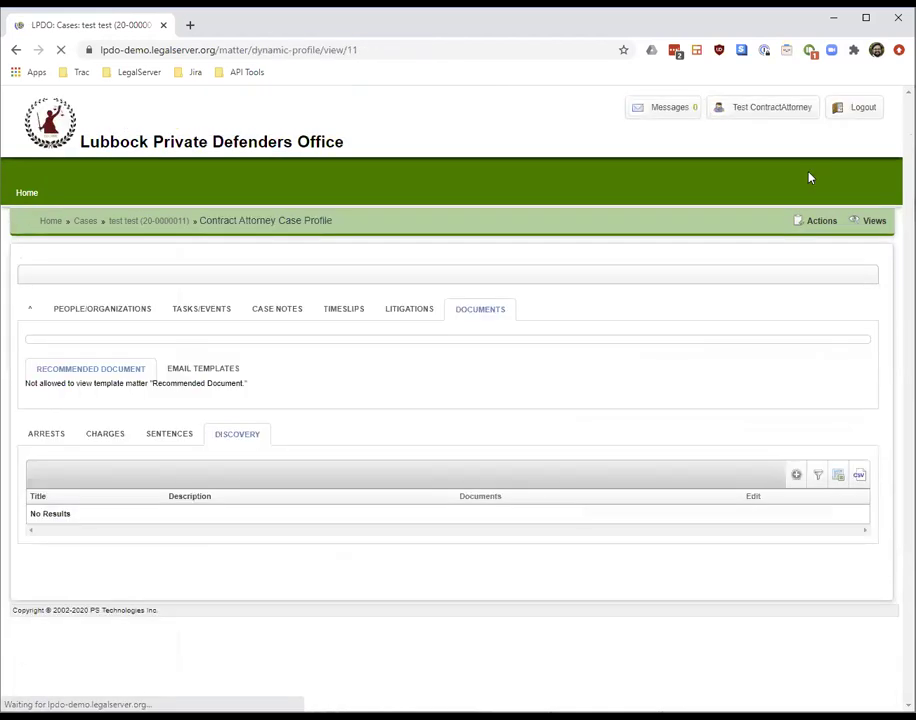
View a blank Add Case Note form, go back to the profile, and reopen Actions
click(819, 221)
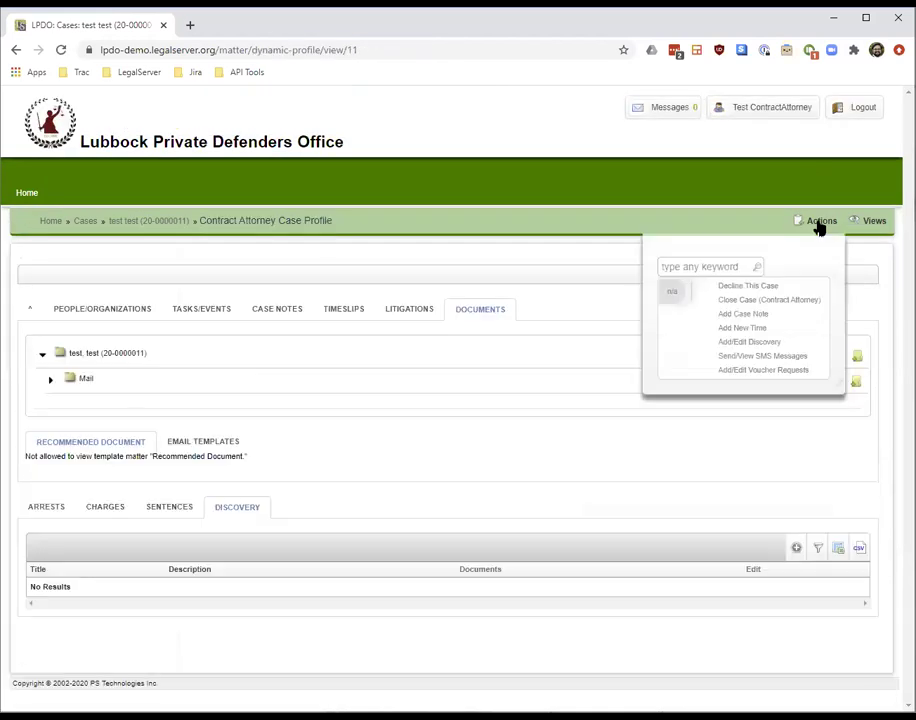
click(743, 315)
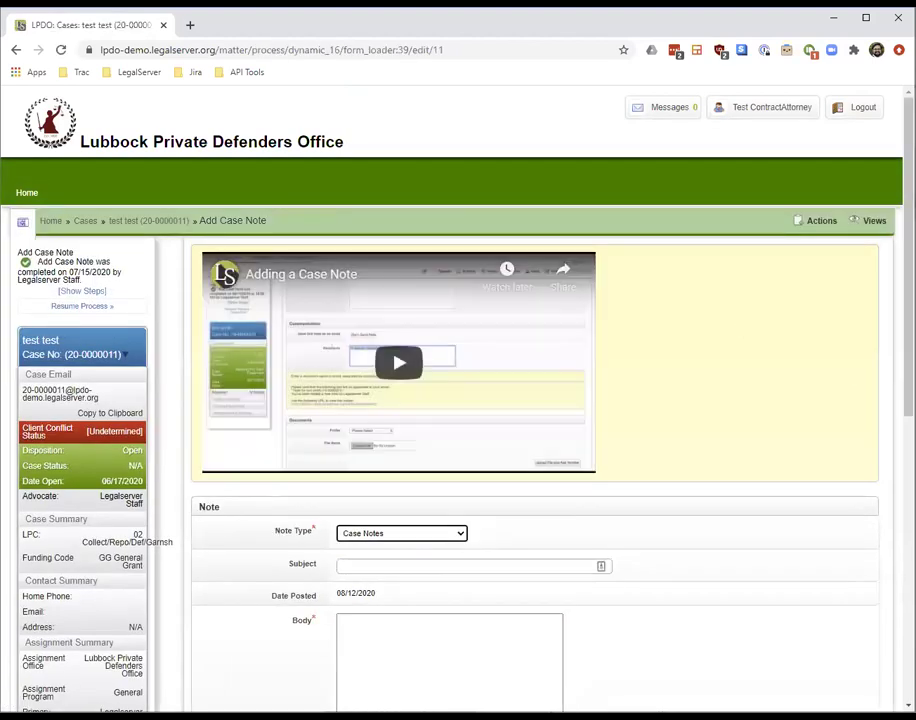
scroll(705, 425, down, 3)
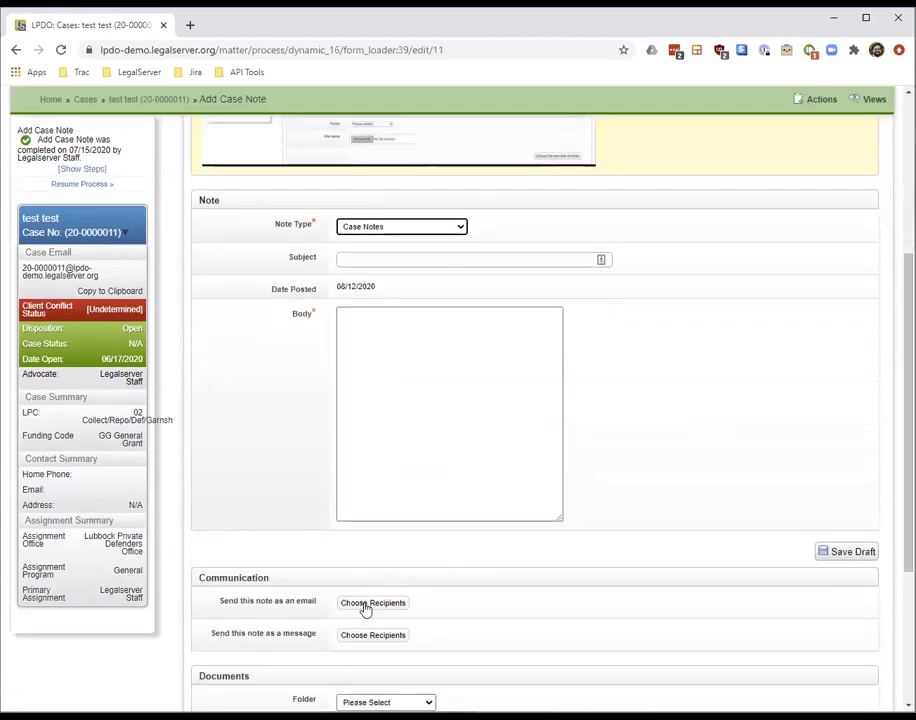
scroll(654, 571, down, 2)
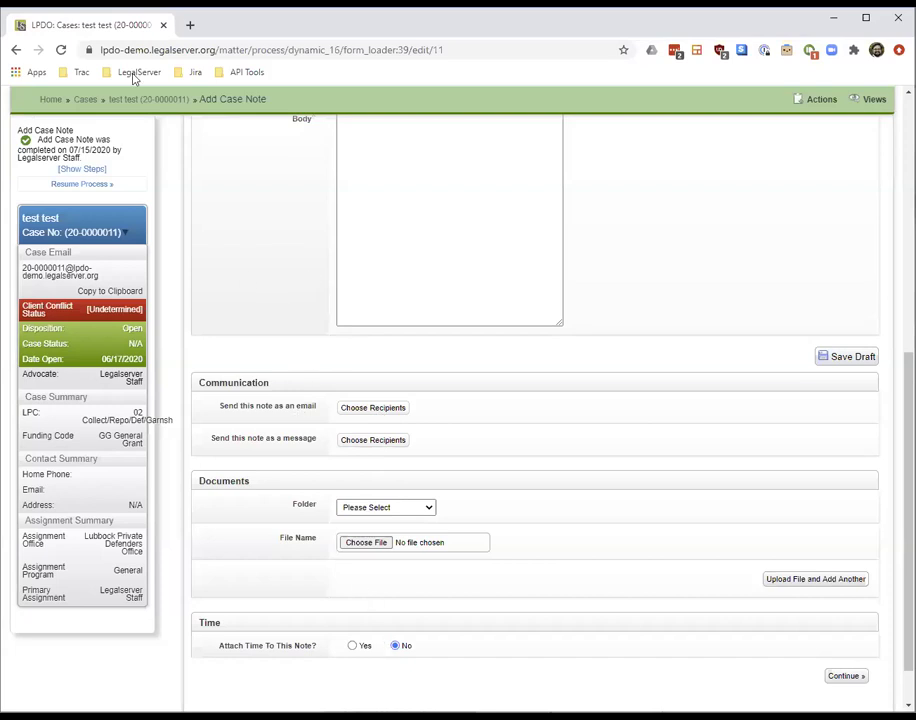
click(16, 50)
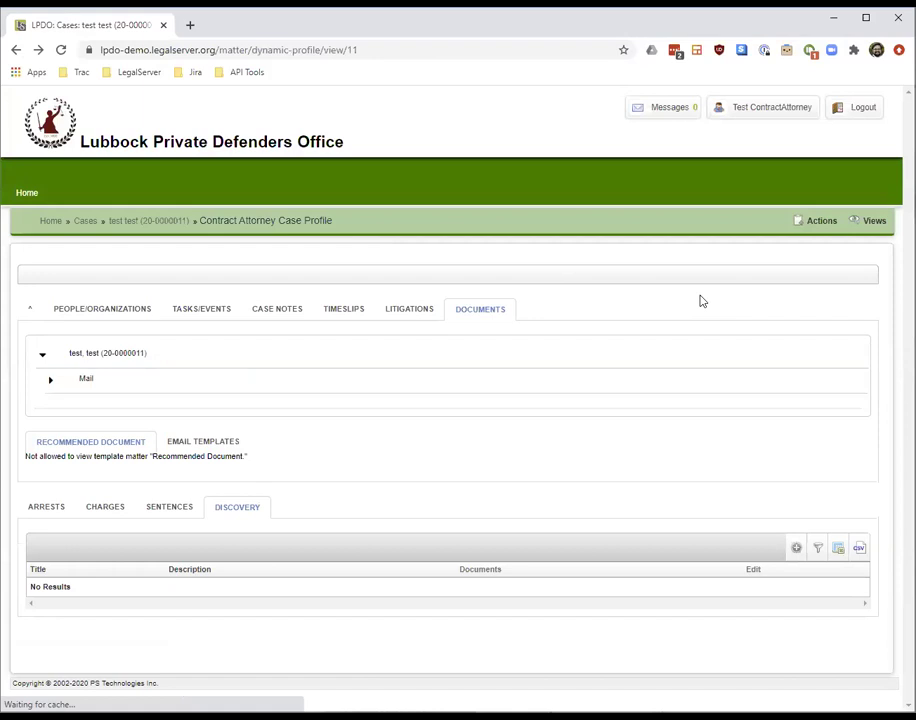
click(824, 222)
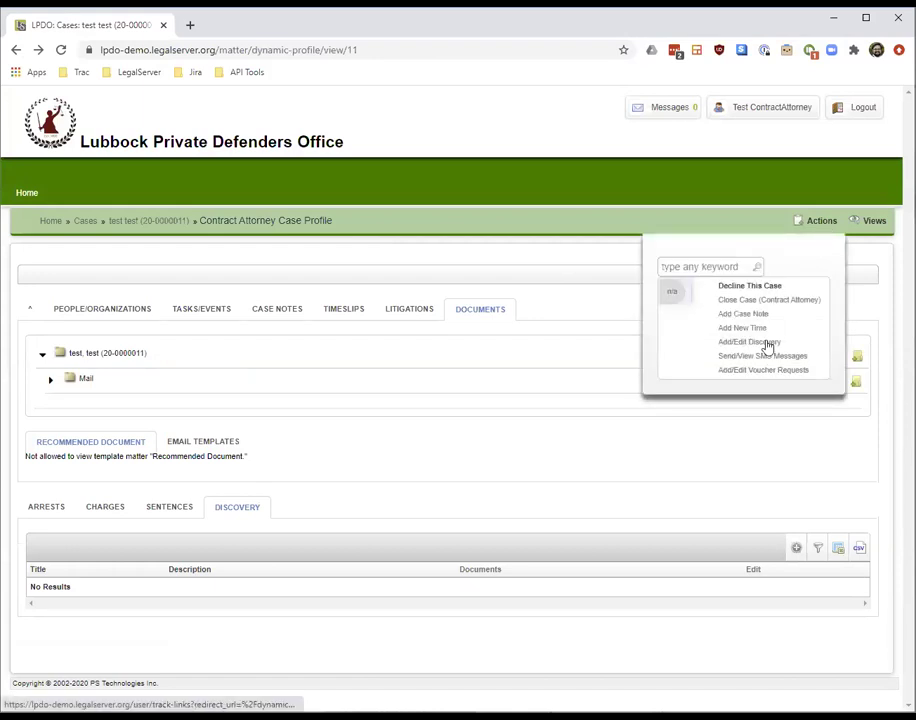
click(751, 328)
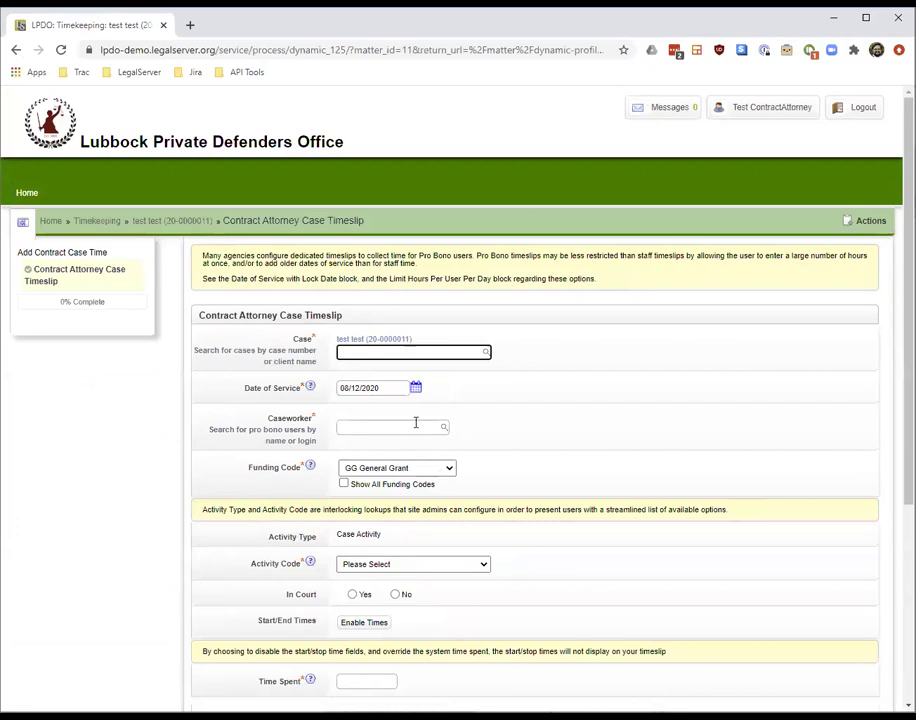
click(415, 429)
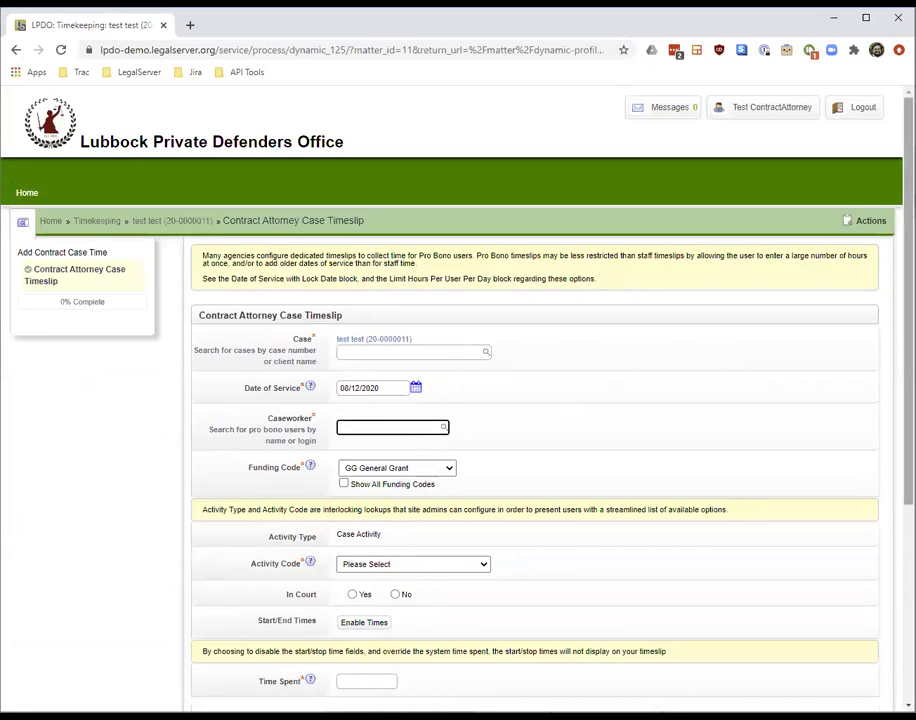
scroll(458, 400, down, 2)
text(testc)
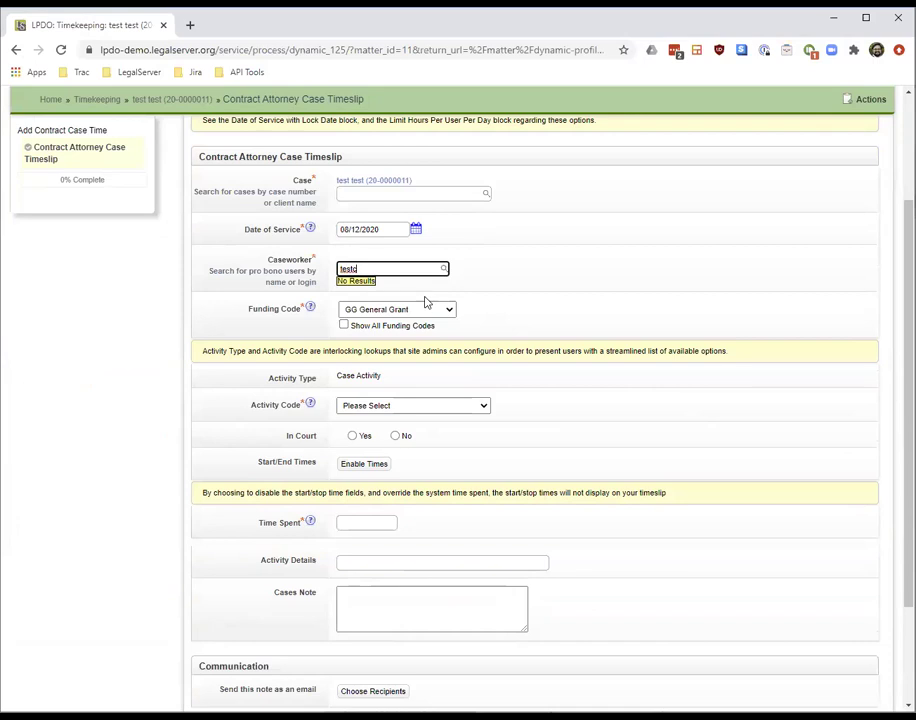
key(ctrl+a)
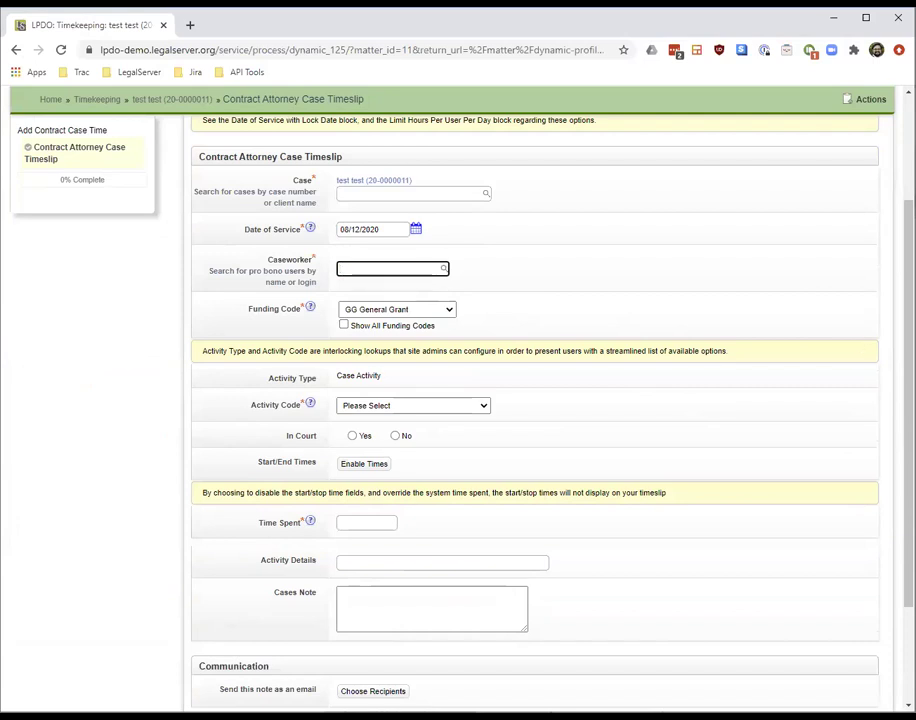
scroll(535, 400, down, 1)
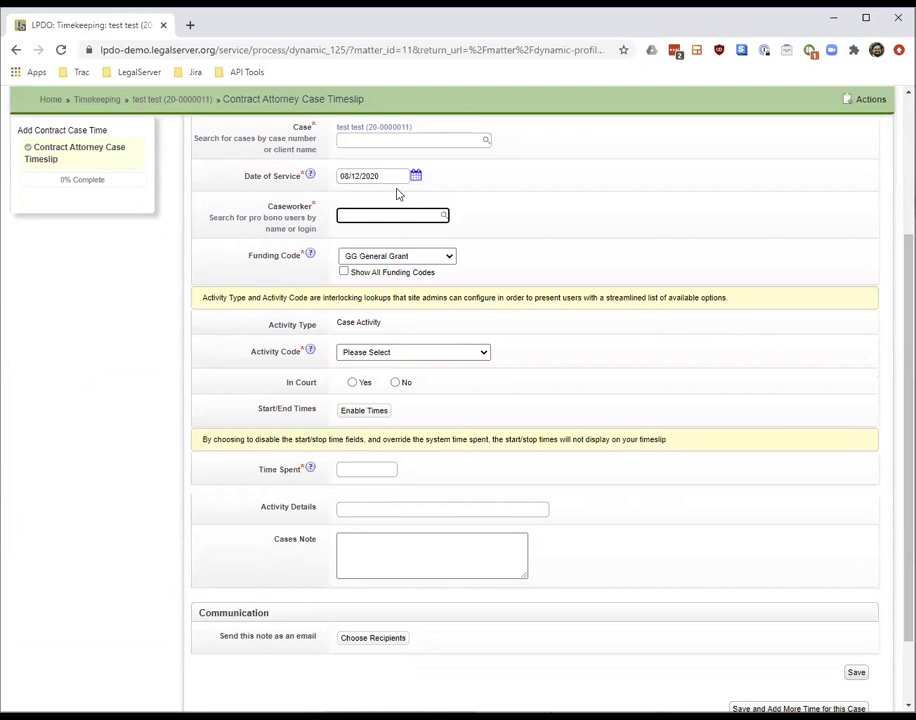
click(15, 50)
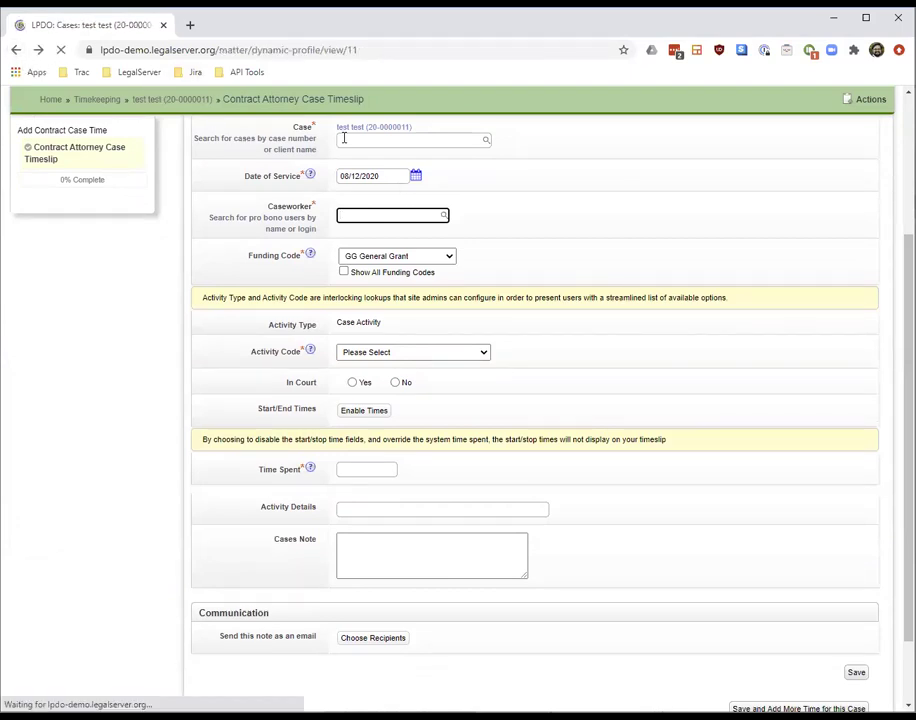
click(824, 229)
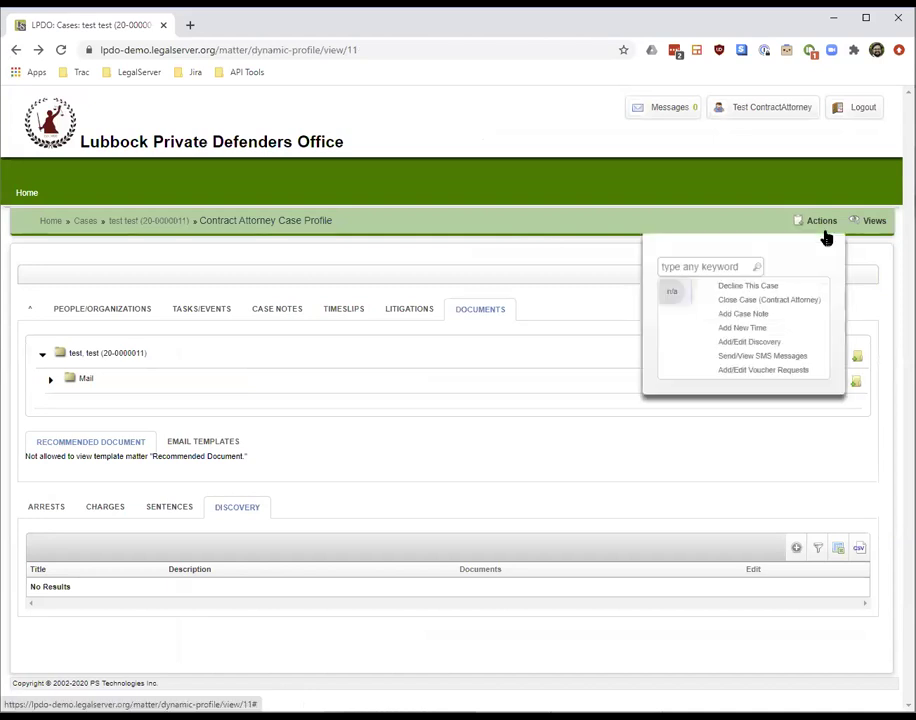
click(773, 348)
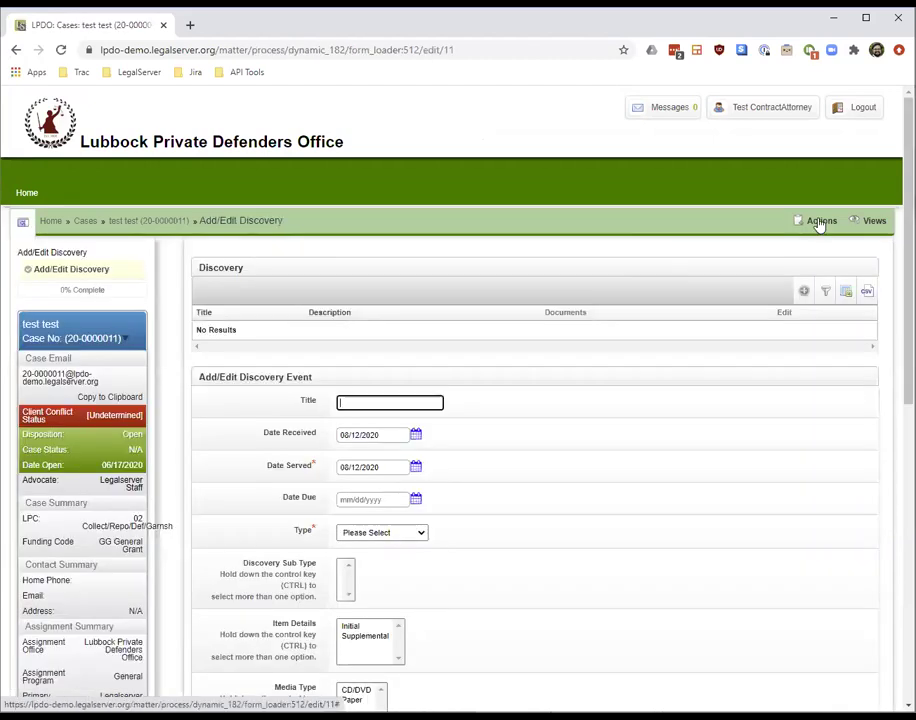
click(822, 222)
click(822, 222)
scroll(535, 400, down, 1)
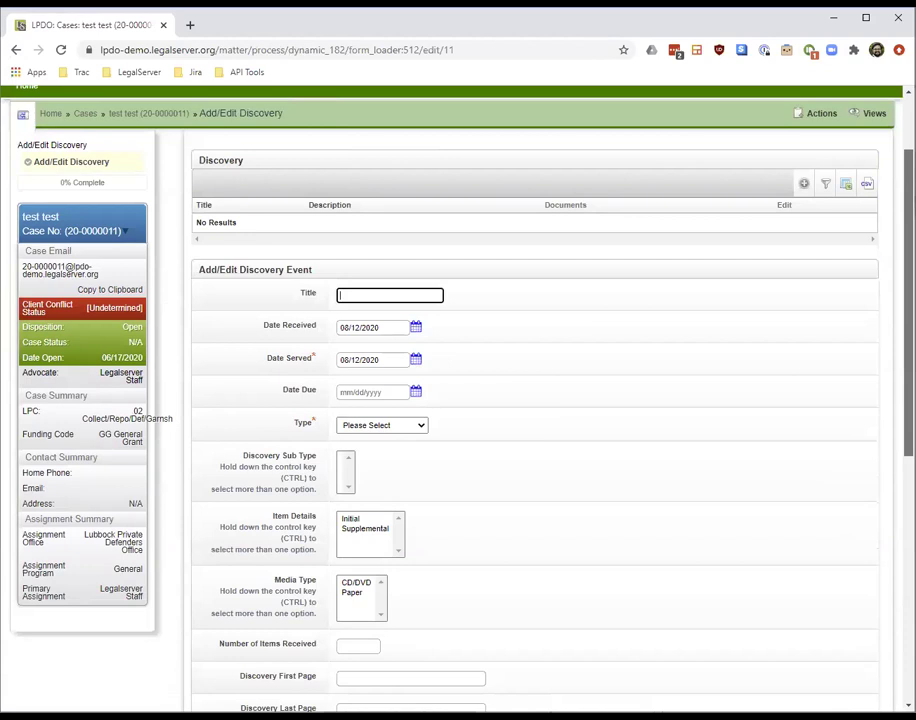
scroll(535, 400, down, 1)
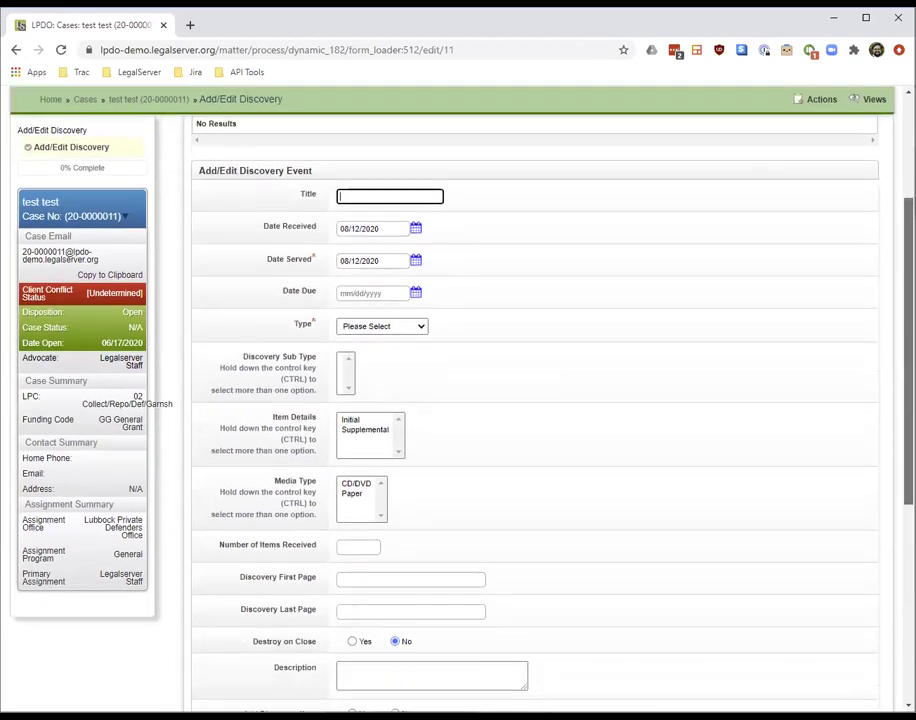
scroll(535, 400, down, 1)
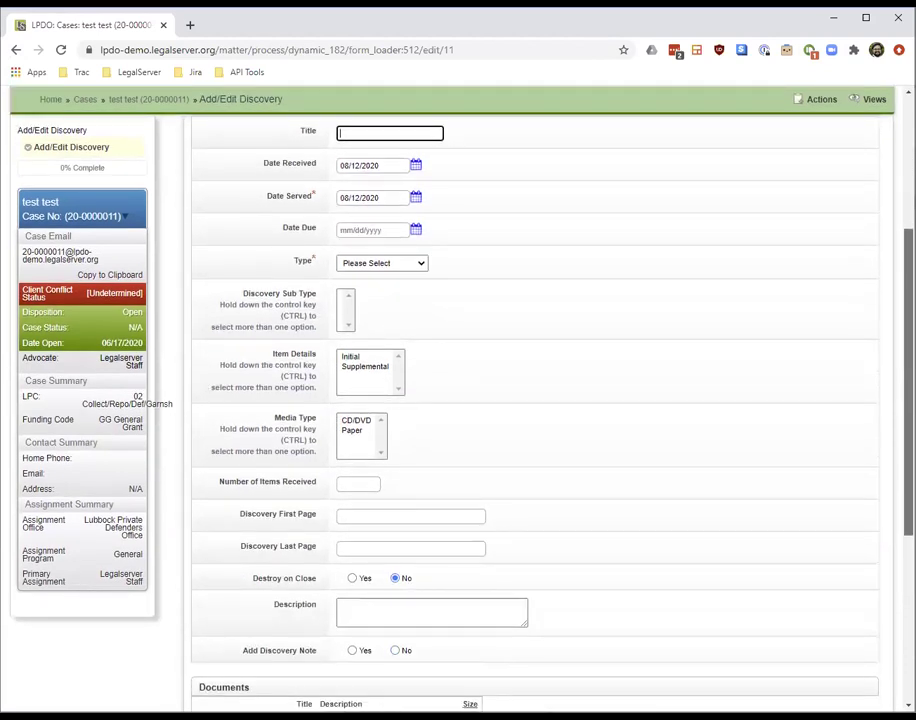
scroll(535, 400, down, 2)
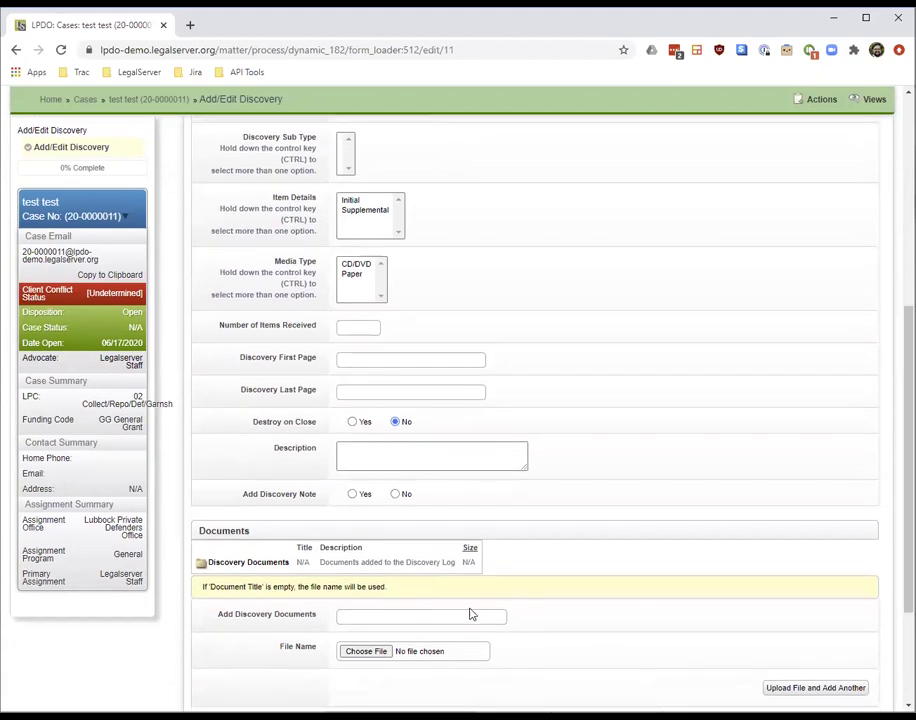
click(15, 49)
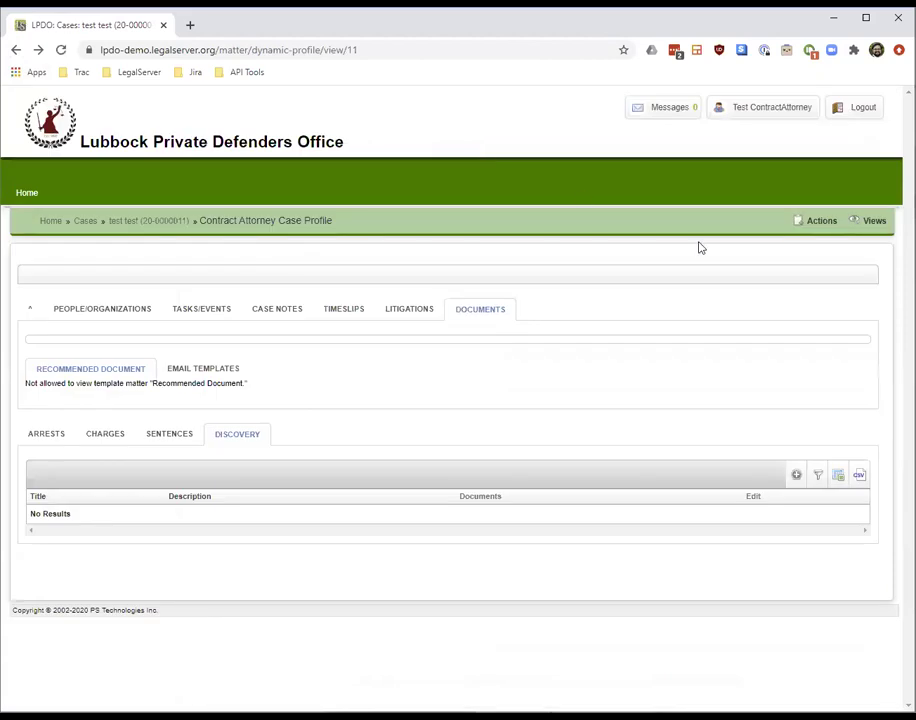
mouse_move(820, 229)
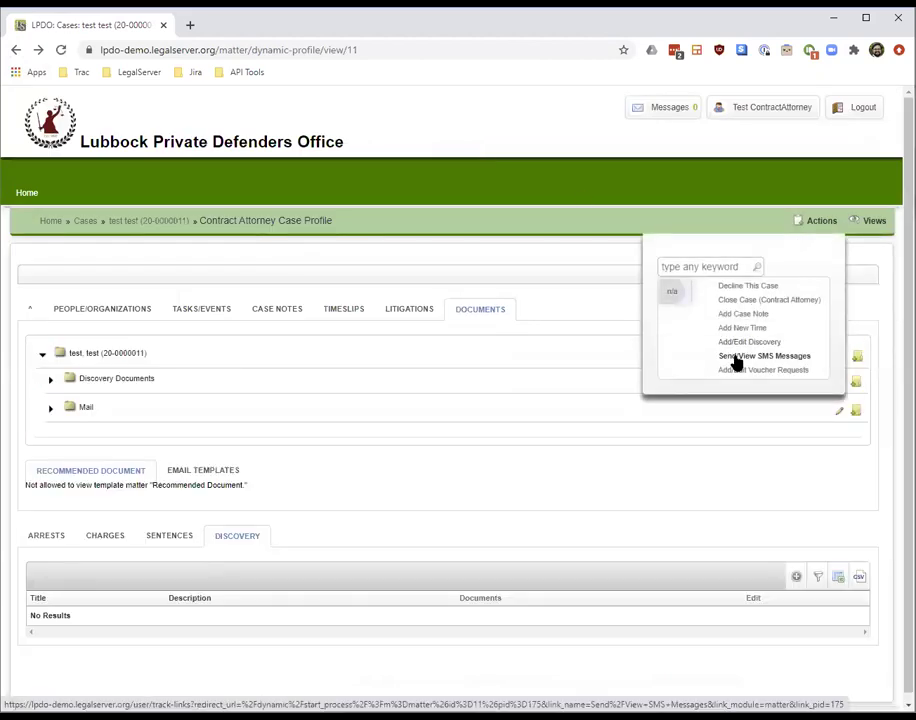
click(735, 357)
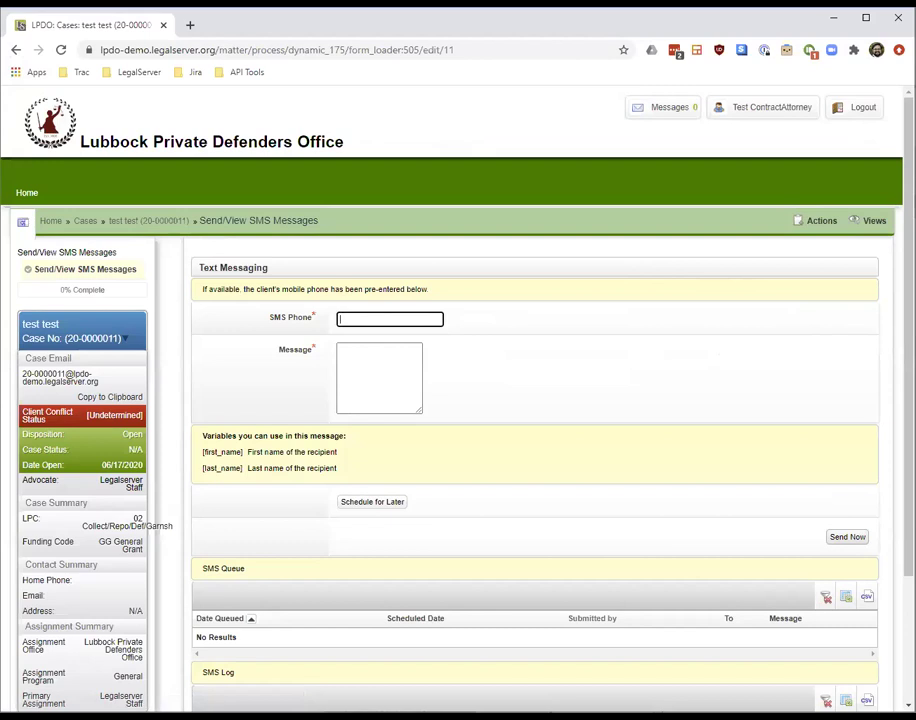
scroll(450, 400, down, 2)
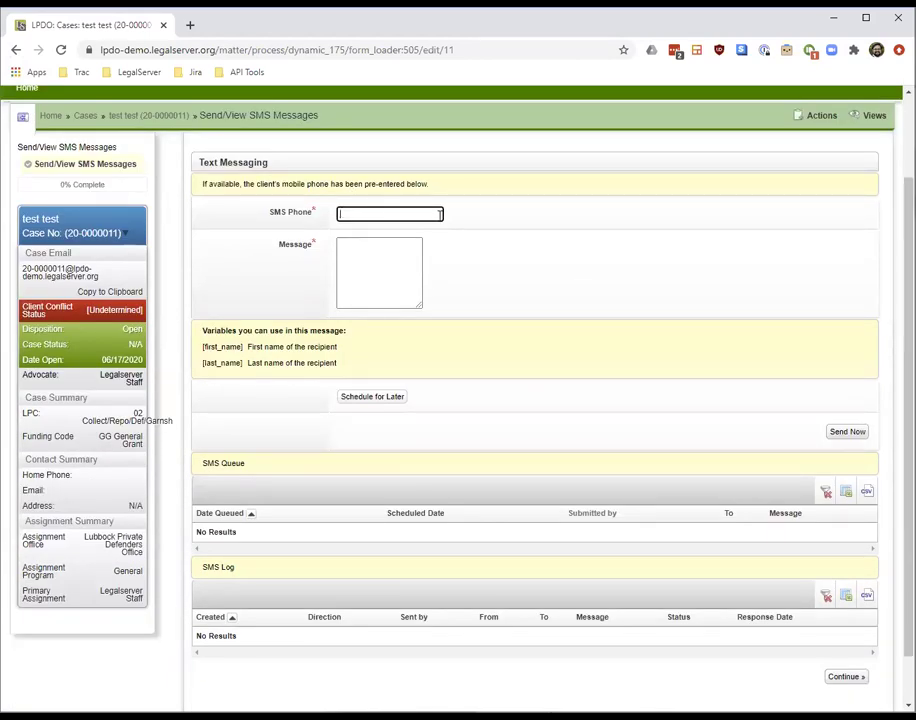
click(379, 240)
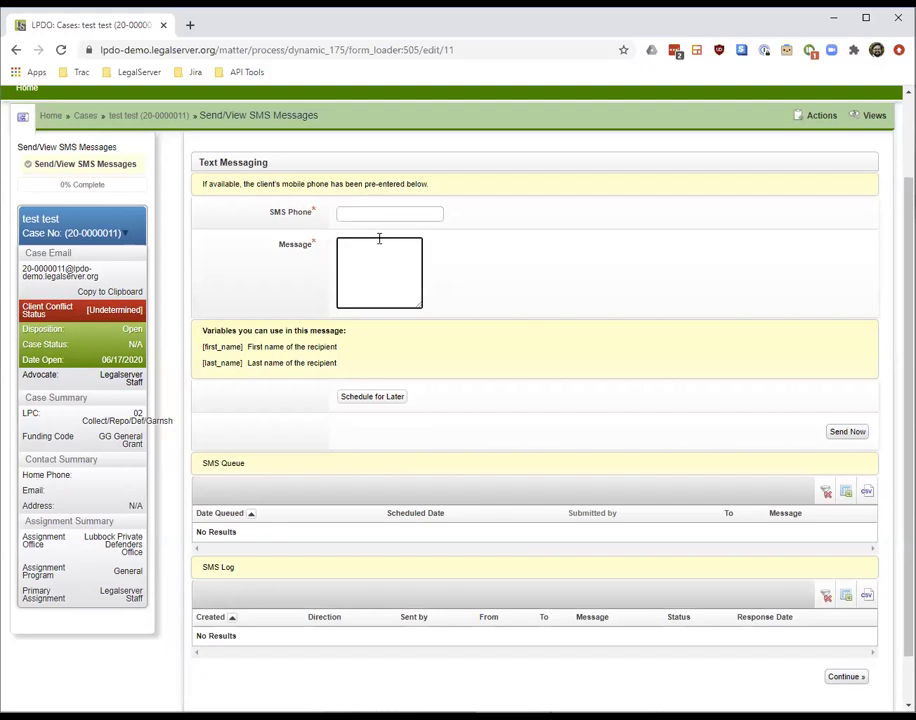
click(353, 399)
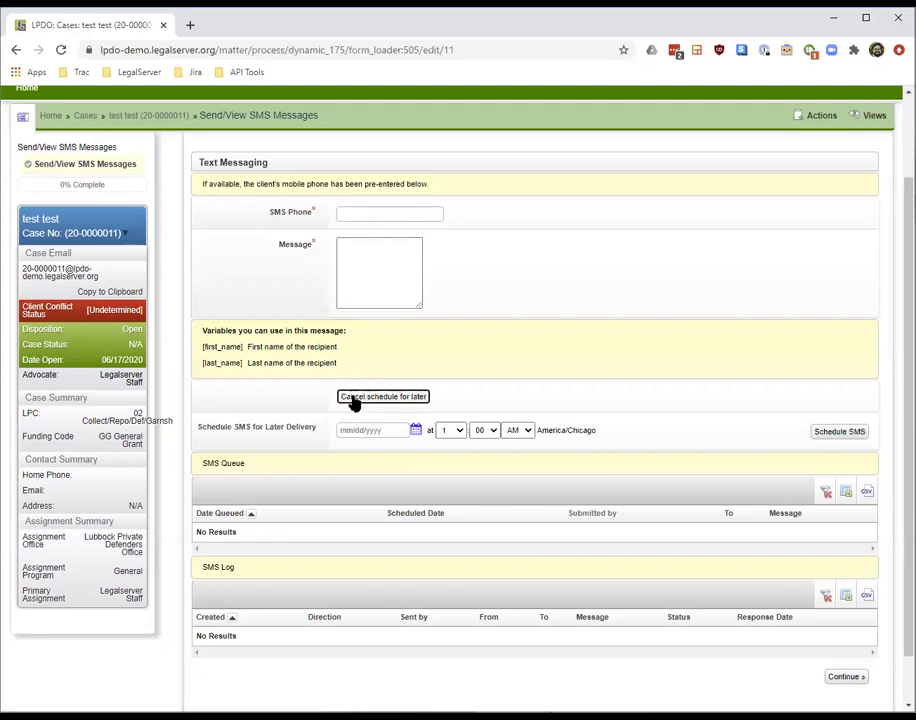
click(353, 399)
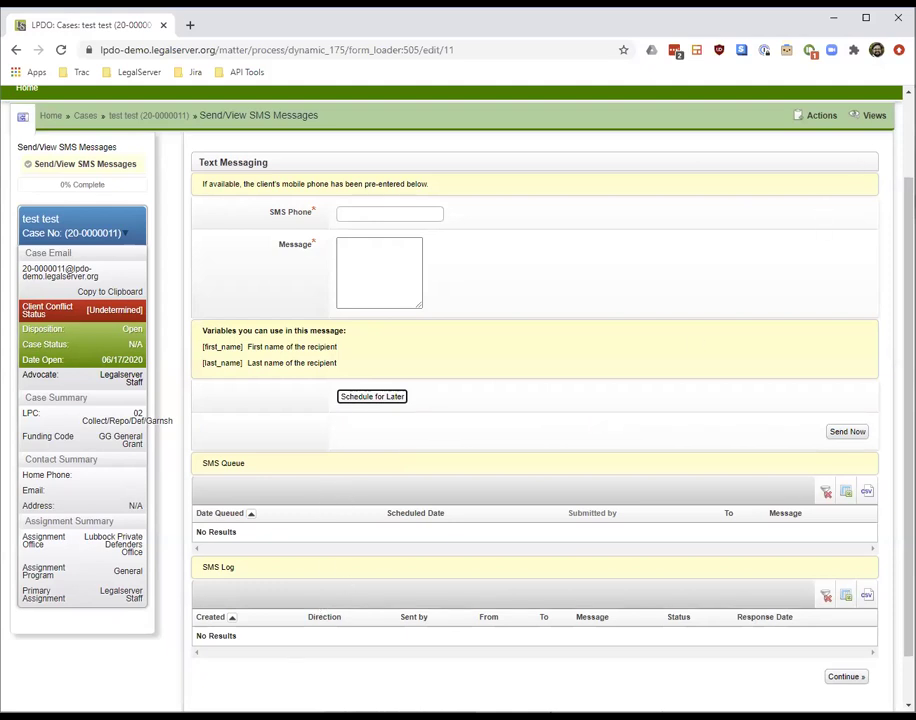
scroll(838, 160, up, 2)
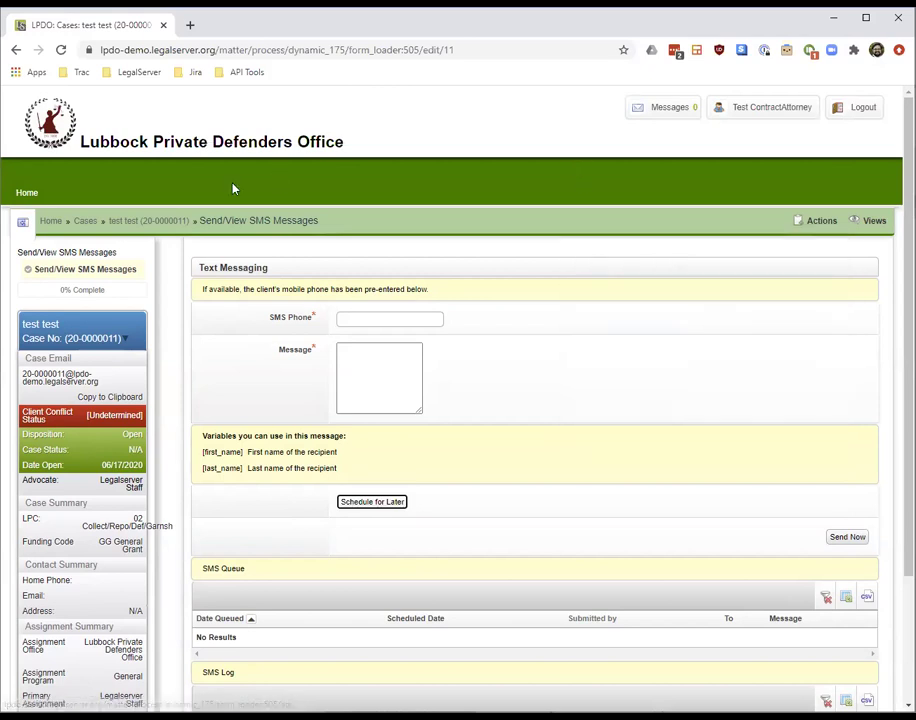
click(178, 222)
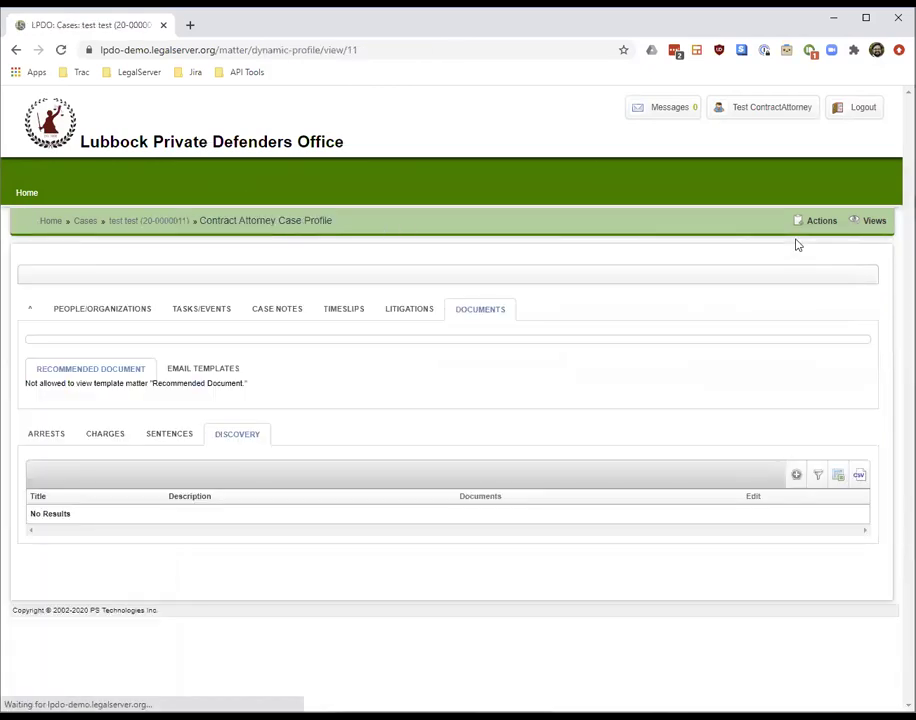
mouse_move(820, 232)
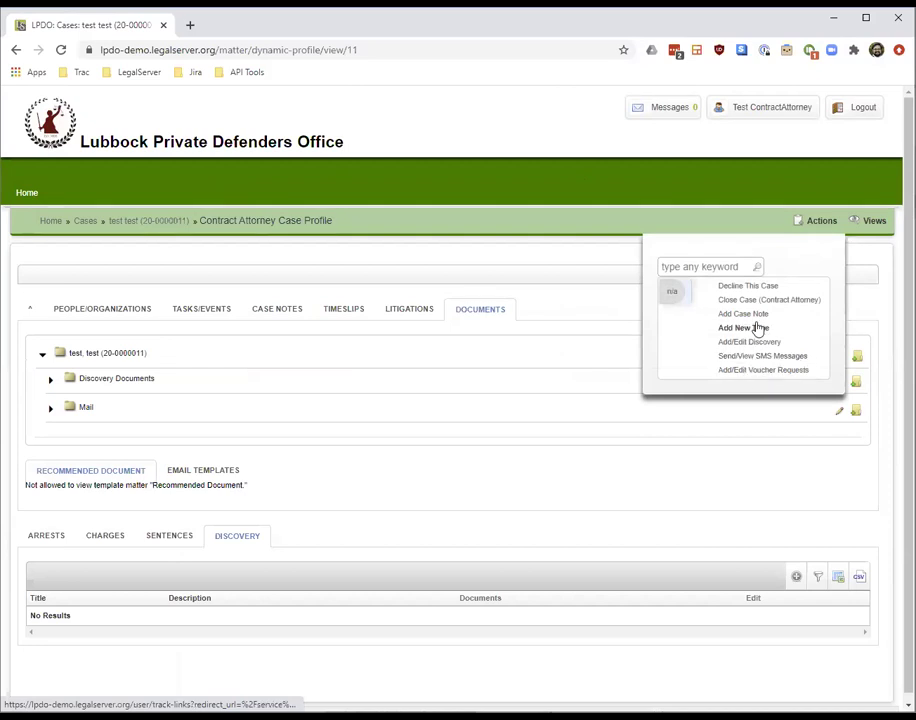
Start a new voucher request for this case with a starting date of 01/01/2020
click(735, 371)
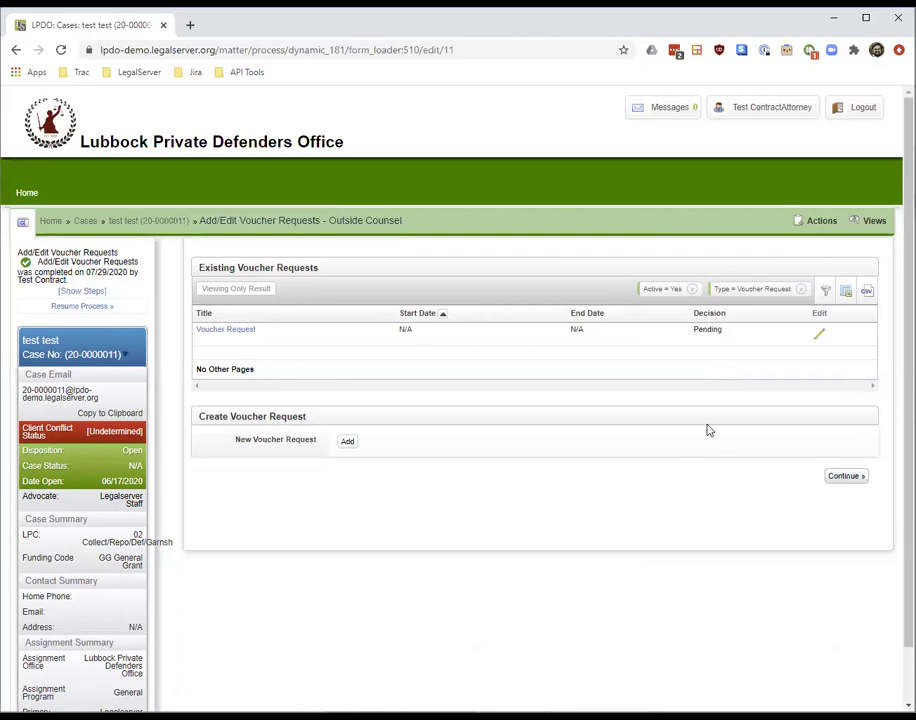
scroll(881, 489, down, 1)
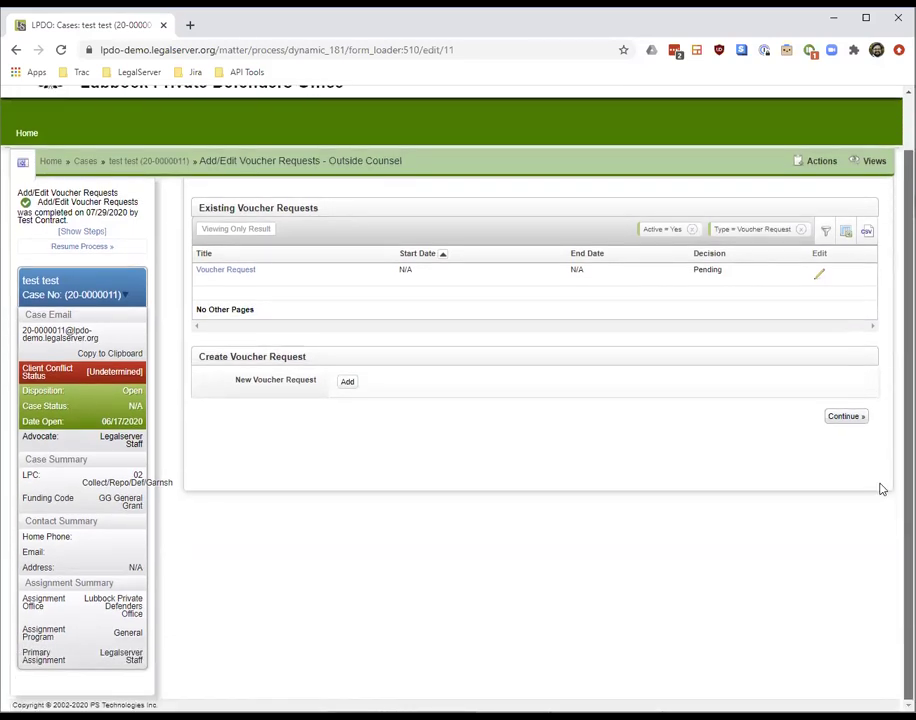
click(347, 382)
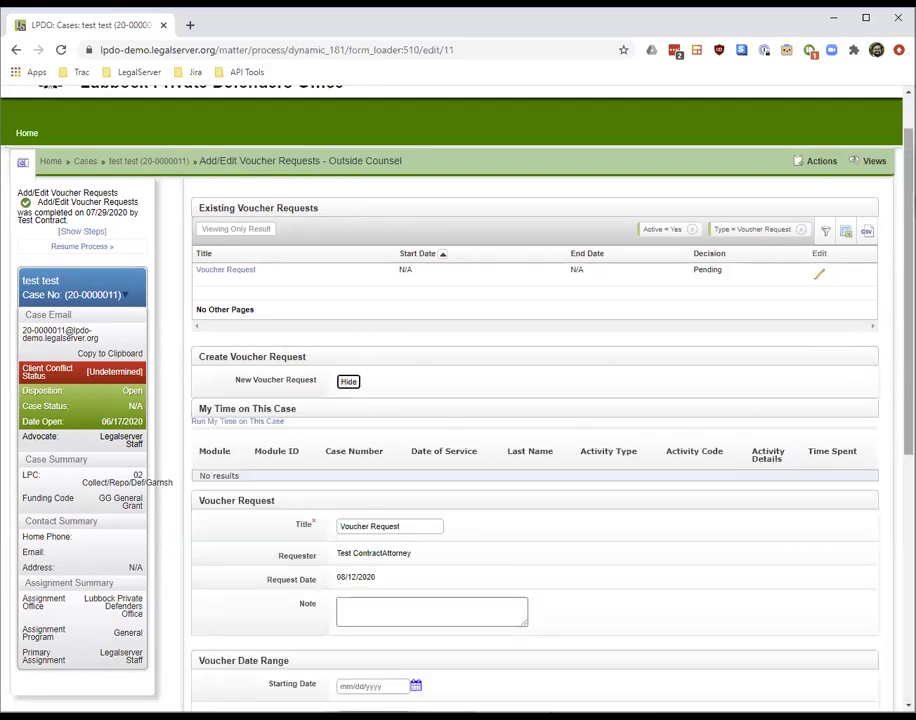
scroll(801, 374, down, 3)
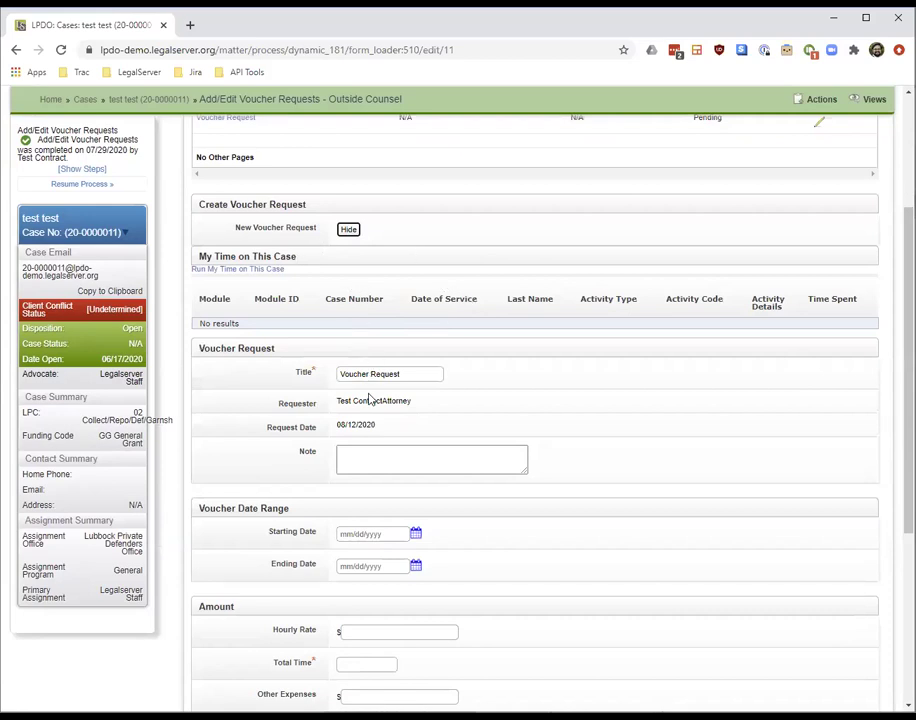
click(365, 464)
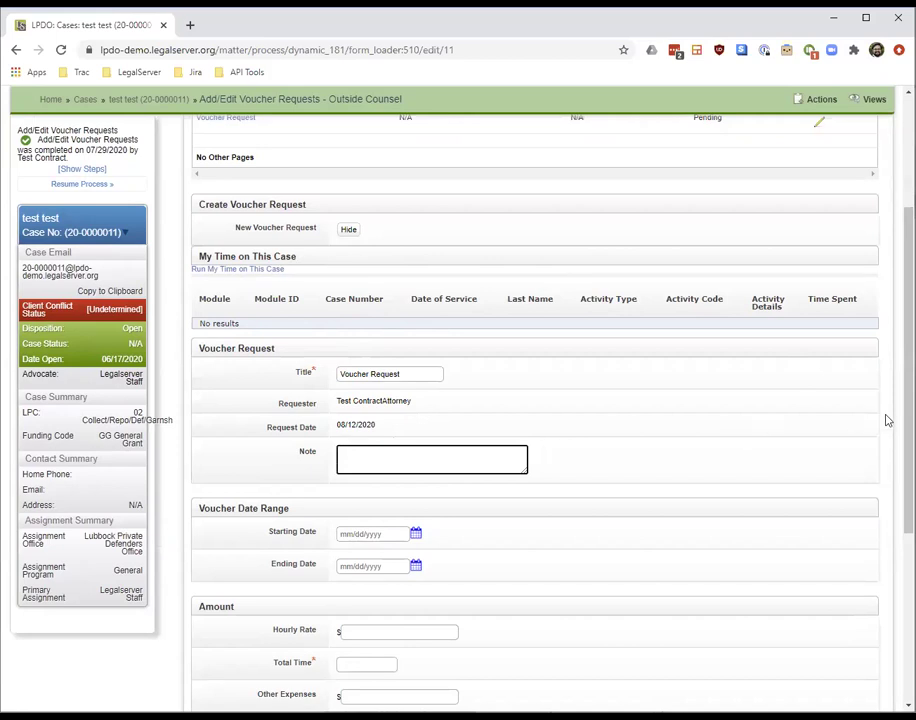
scroll(860, 415, down, 2)
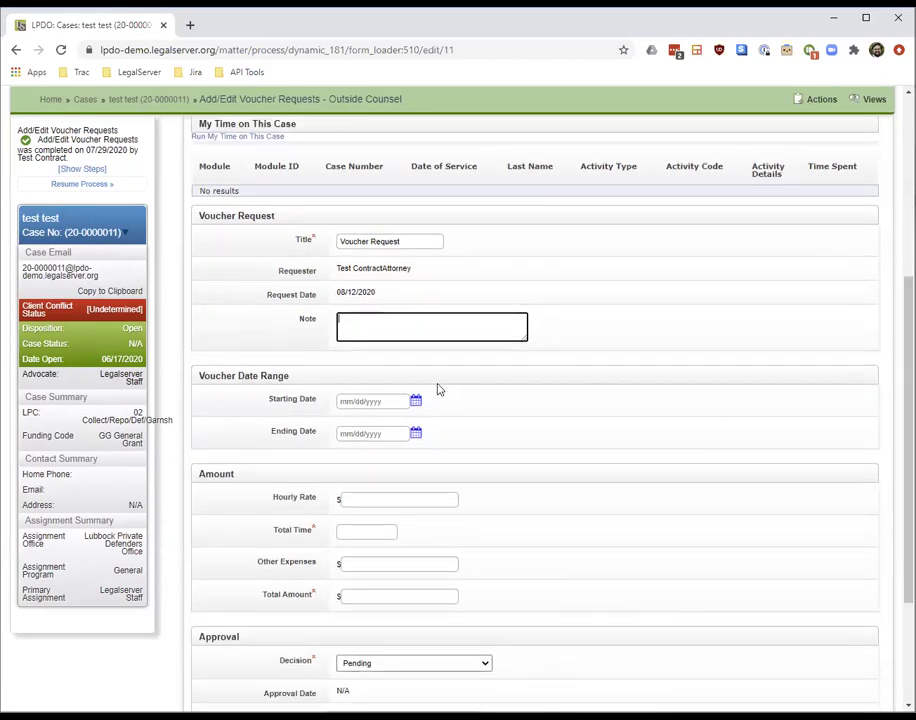
click(365, 404)
click(364, 426)
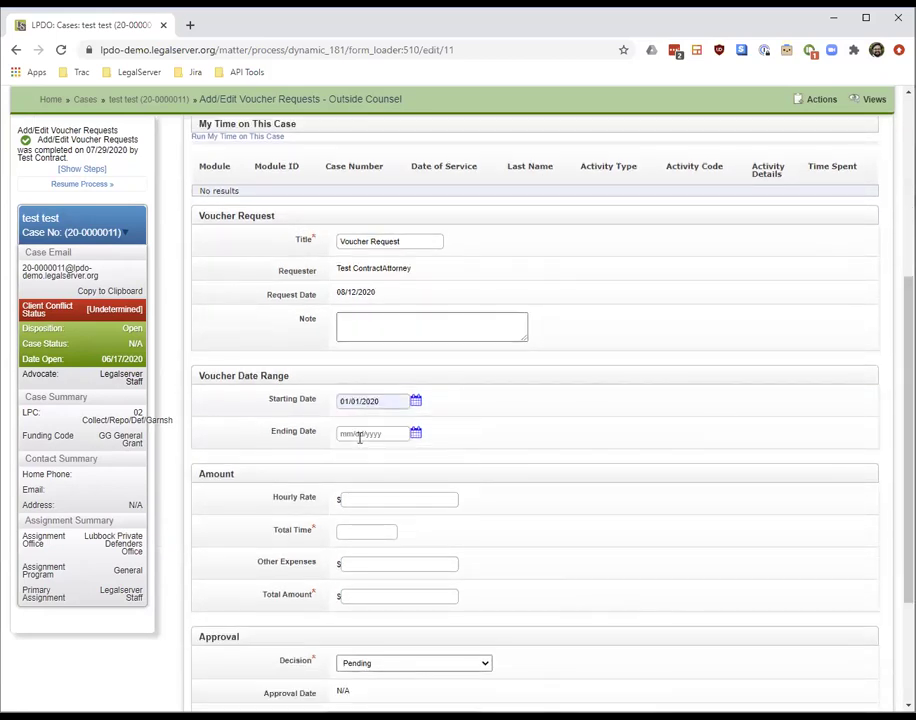
click(360, 434)
Enter hourly rate 100.00, 10 hours, 500.00 other expenses and a 1500.00 total amount
click(361, 498)
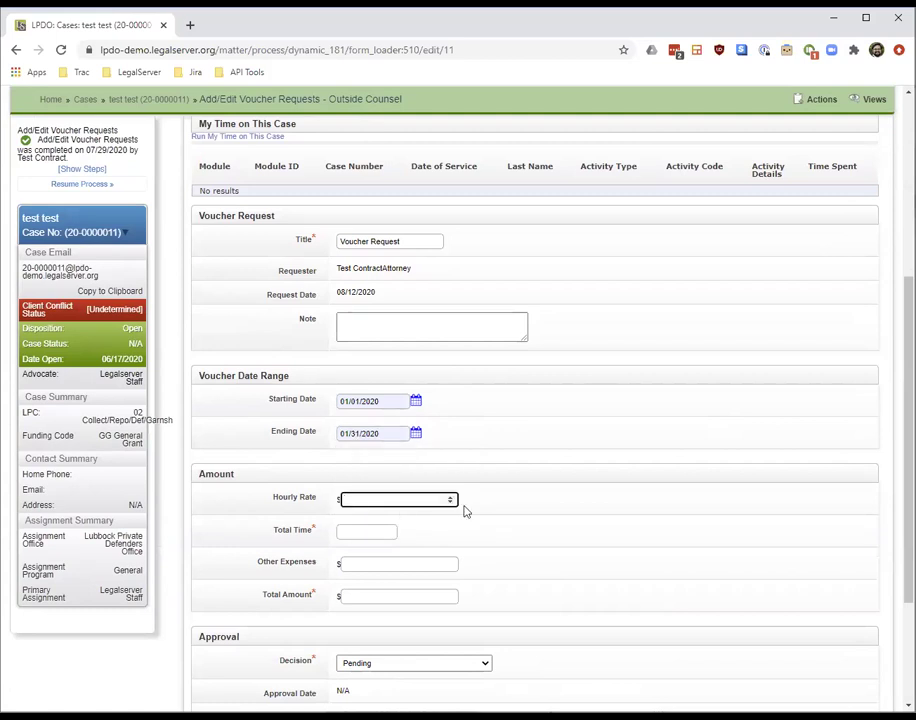
text(100)
key(Tab)
text(1)
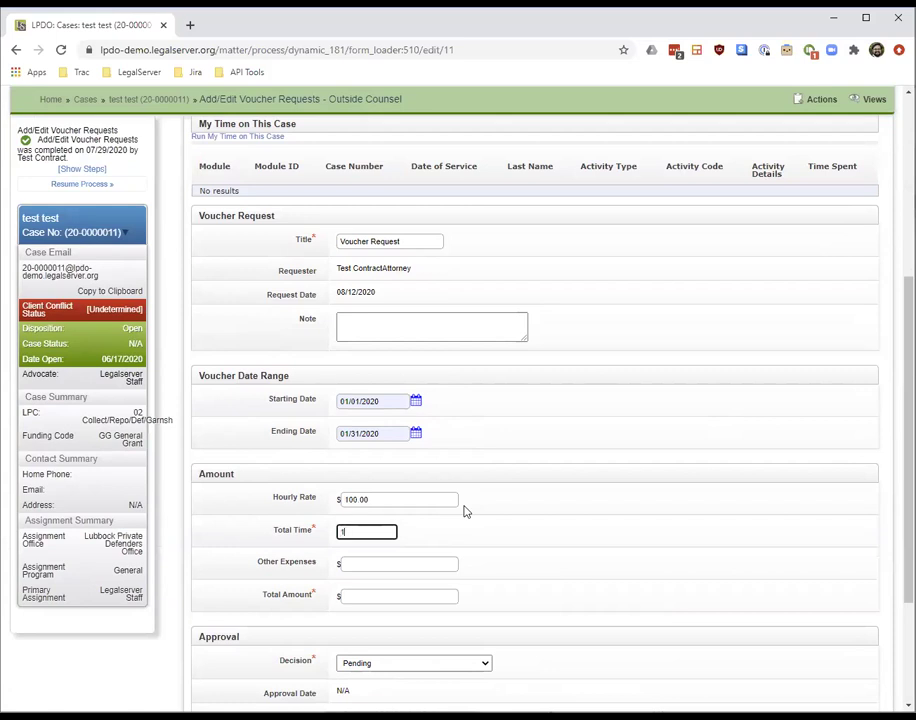
text(0)
key(Tab)
key(Tab)
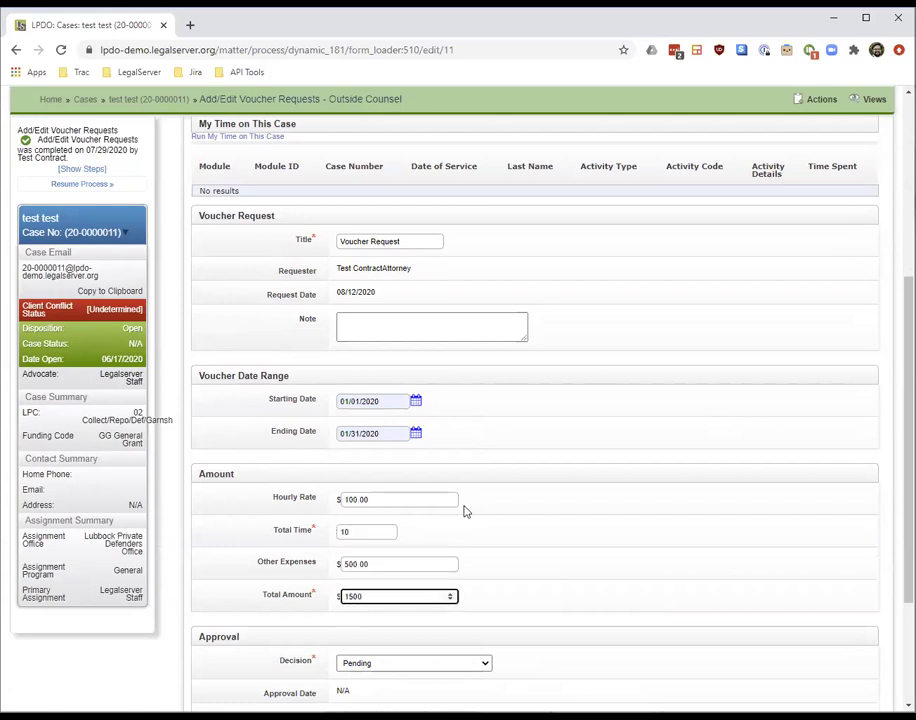
text(1500)
key(Tab)
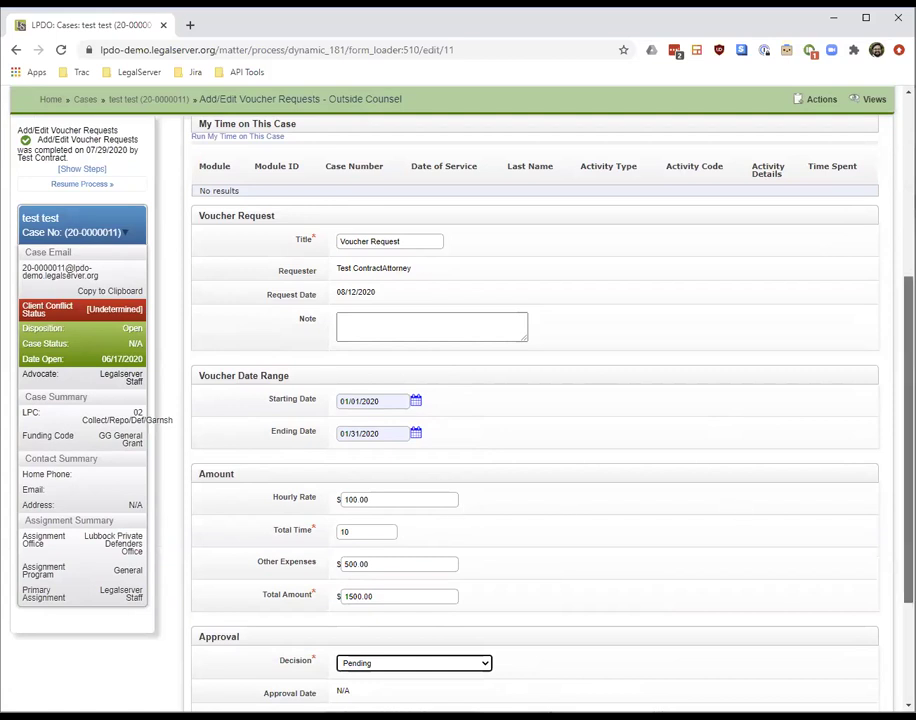
Keep the decision as Pending and submit the voucher request
scroll(535, 420, down, 2)
click(448, 478)
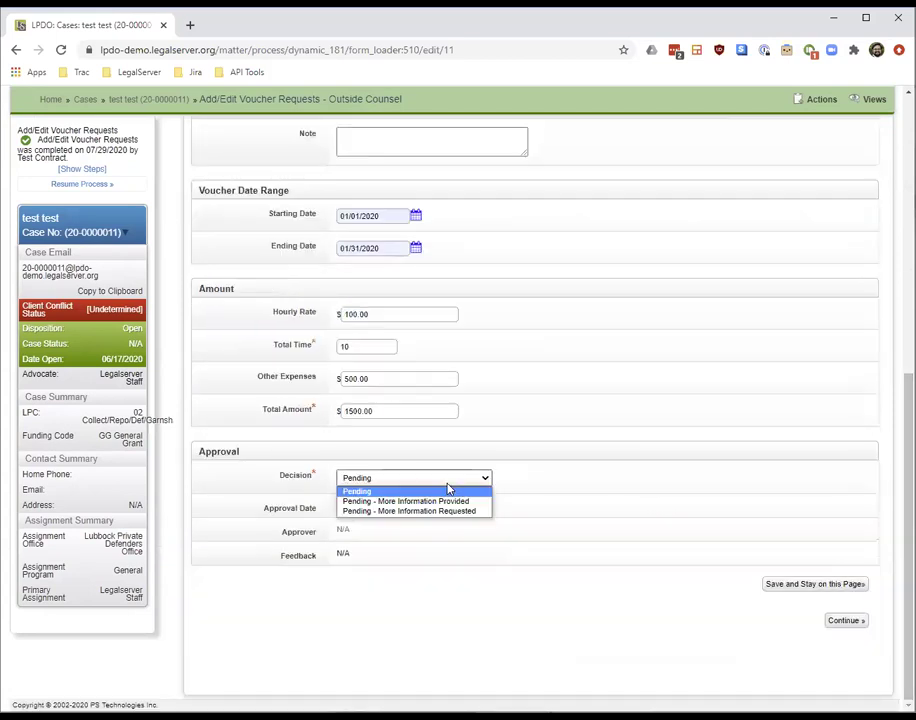
click(643, 529)
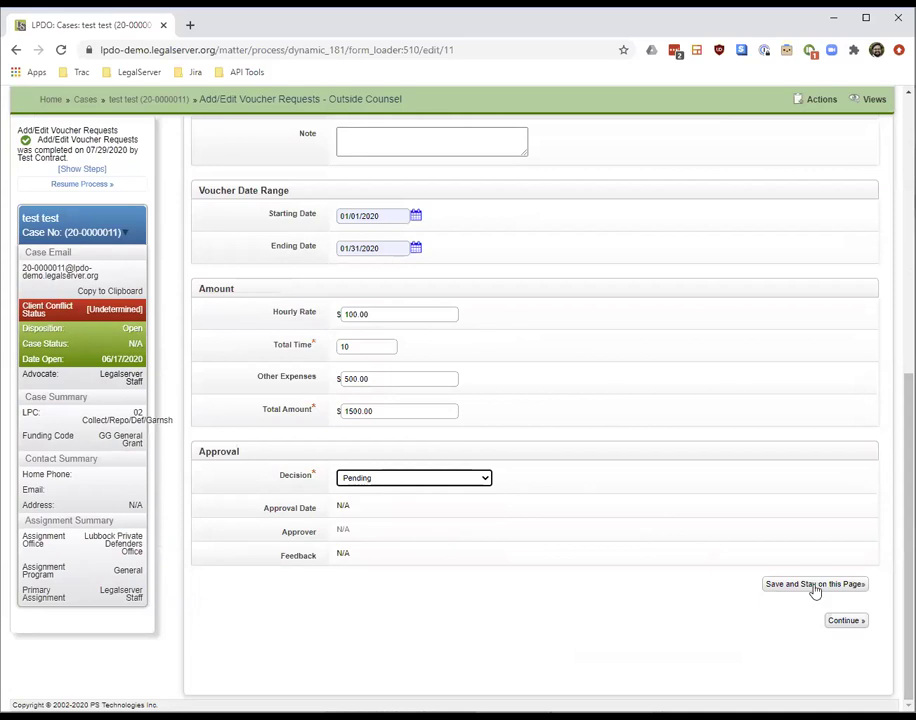
click(855, 621)
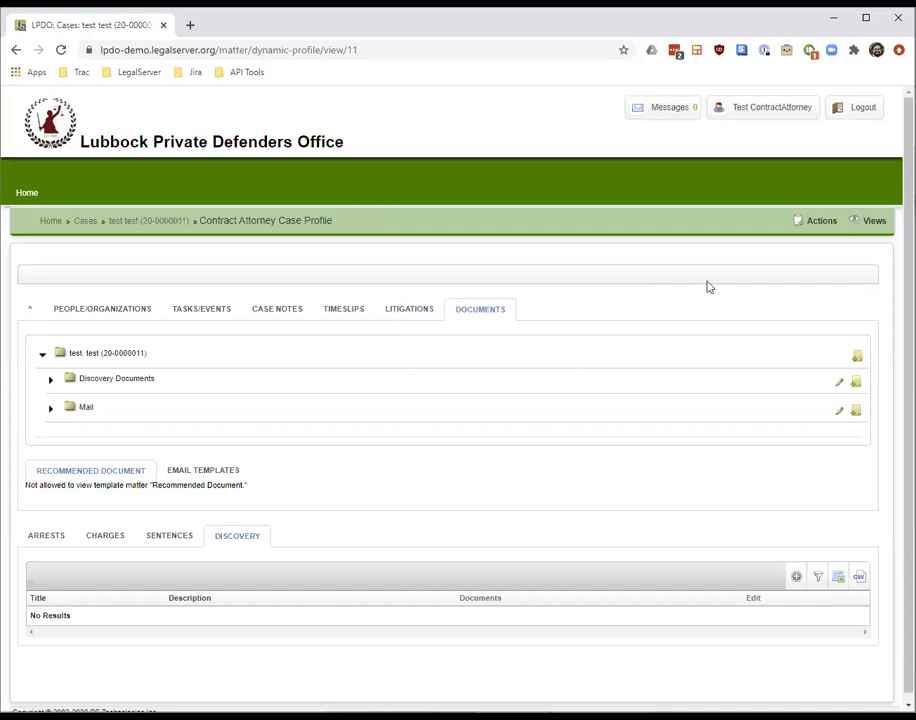
Launch Close Case (Contract Attorney) from Actions and continue past the voucher requests step
click(816, 225)
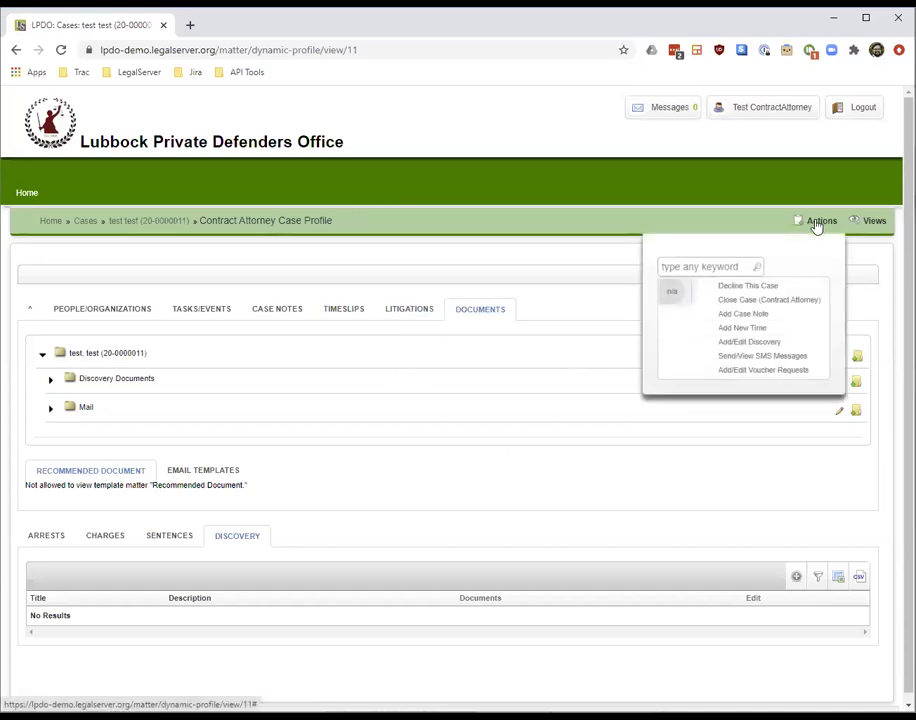
click(779, 305)
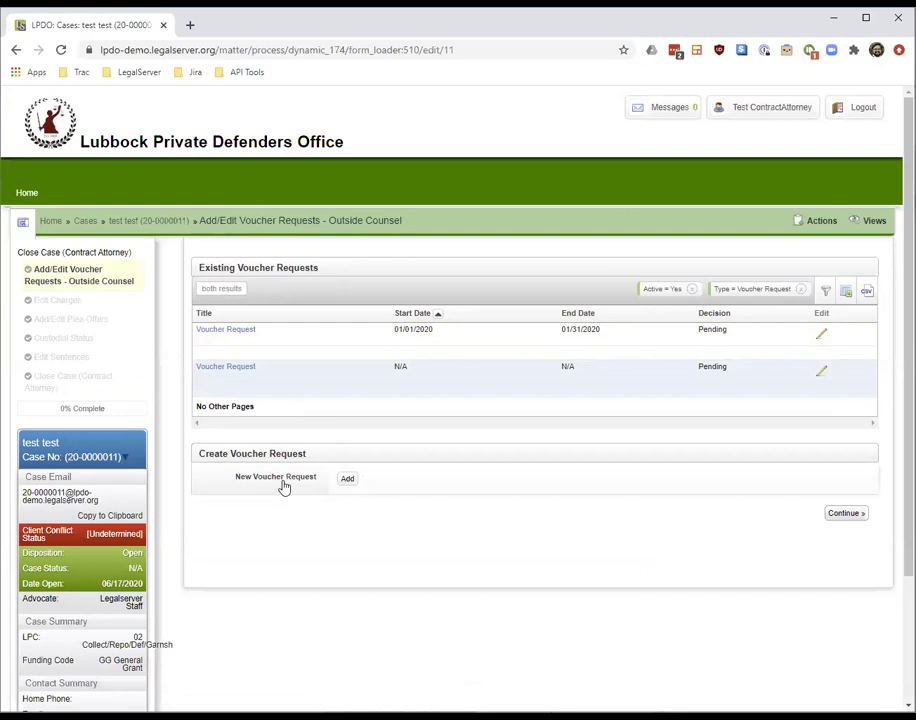
click(845, 514)
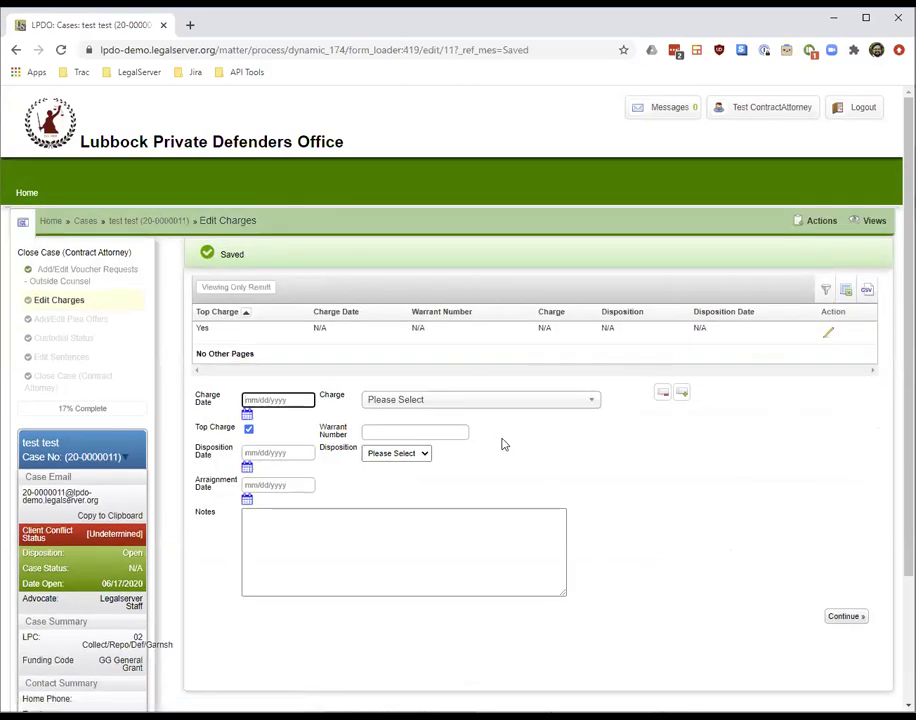
Choose Test Charge as the charge, leave the disposition unset, and continue to plea offers
click(501, 409)
click(477, 457)
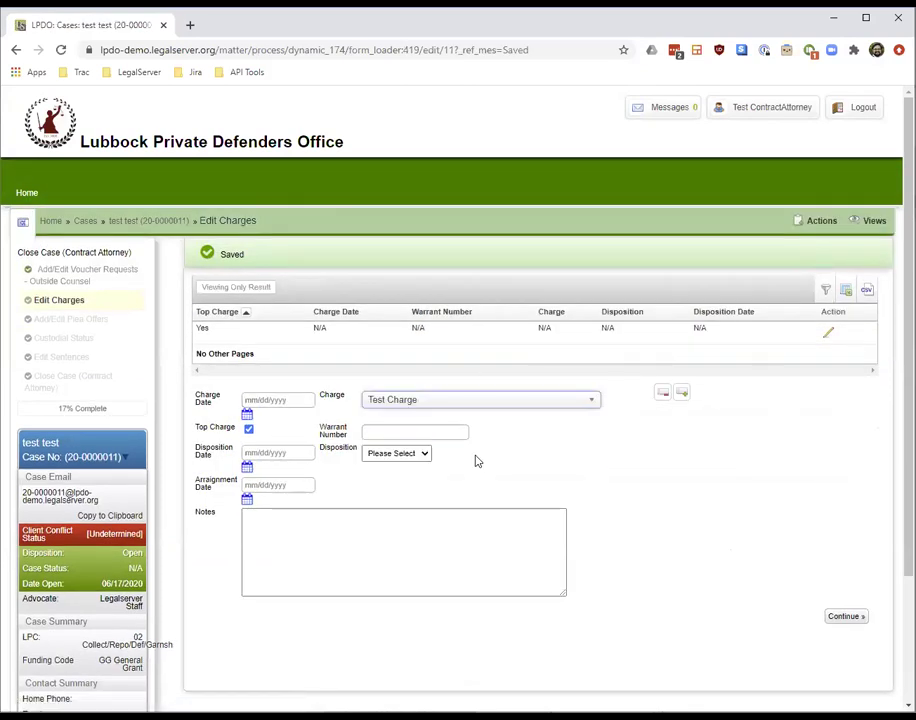
click(378, 454)
click(370, 466)
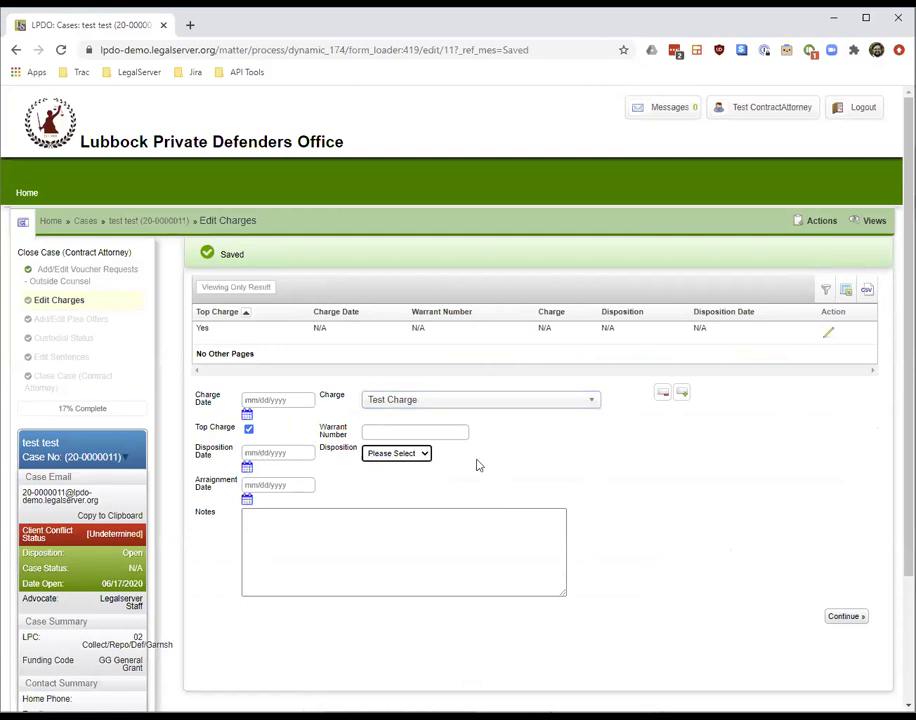
click(845, 618)
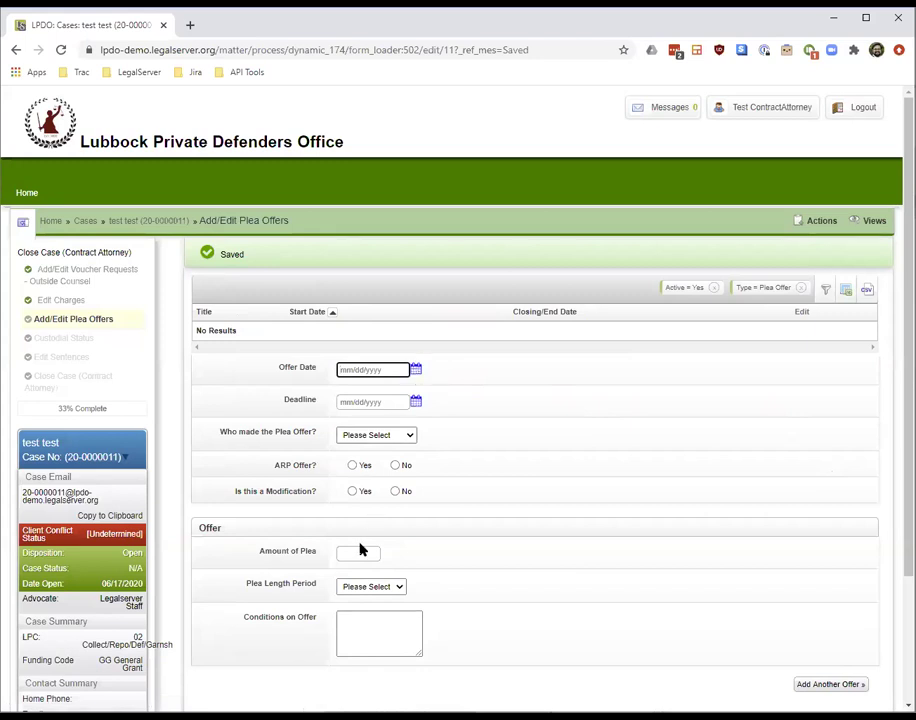
Enter offer date 07/01/2020, deadline 07/07/2020, made by Hired Counsel, not an ARP offer
click(379, 370)
text(7/01/2020)
key(Tab)
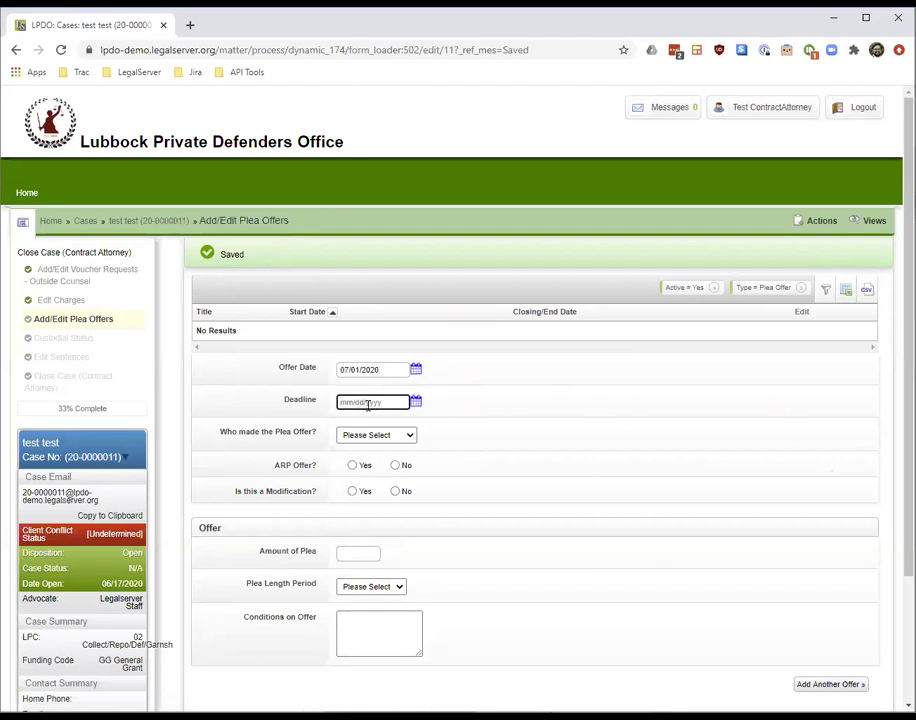
text(7/7/2020)
click(362, 434)
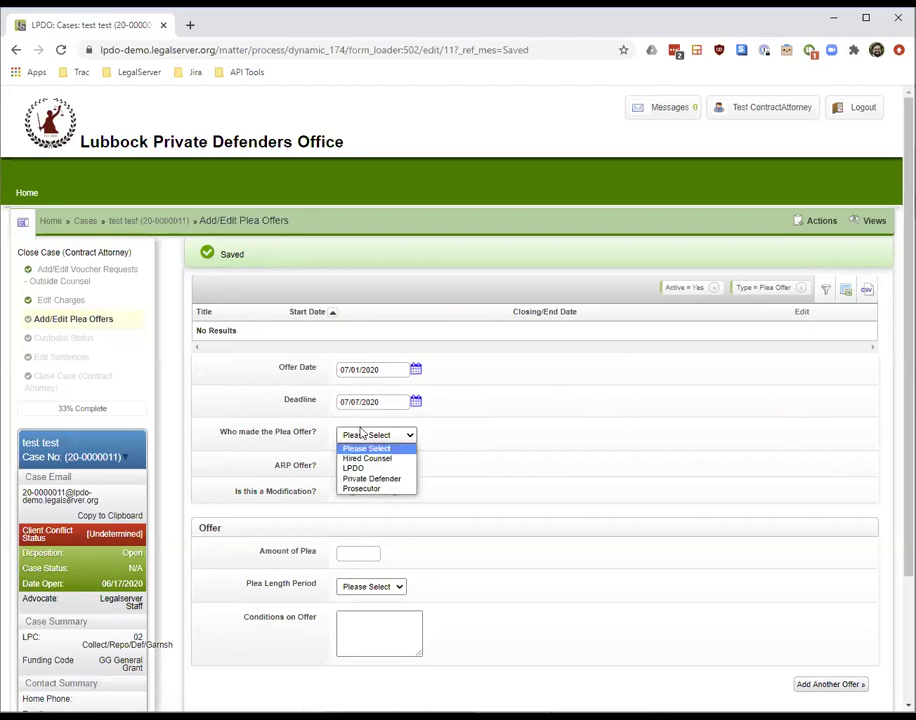
click(368, 457)
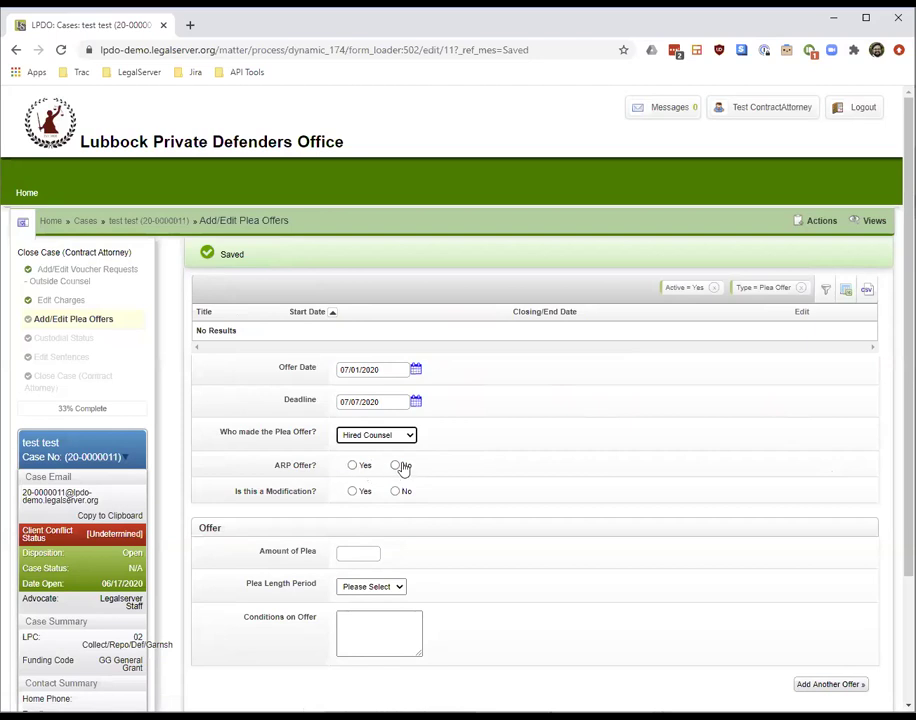
click(395, 465)
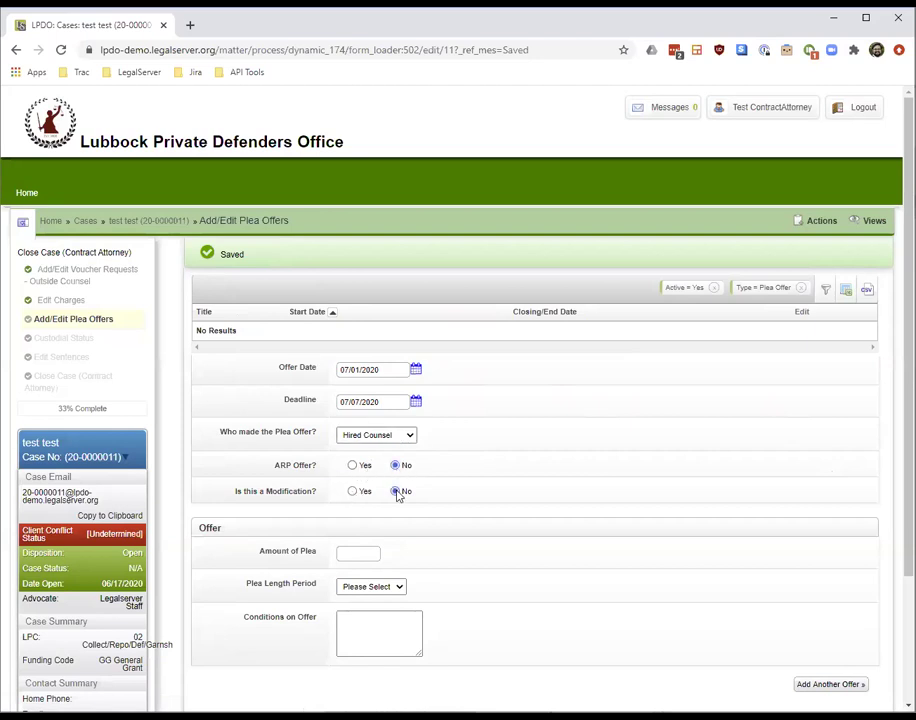
Set the plea to 5 Months with conditions 'take it or leave it', add the offer, and continue
click(364, 551)
click(420, 580)
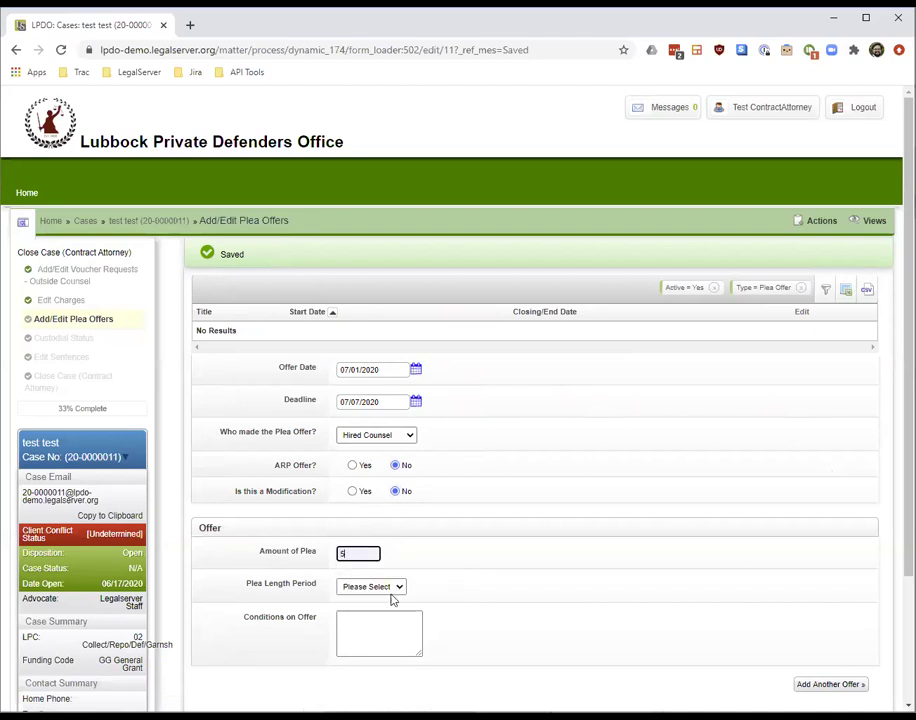
click(395, 588)
click(370, 620)
click(376, 641)
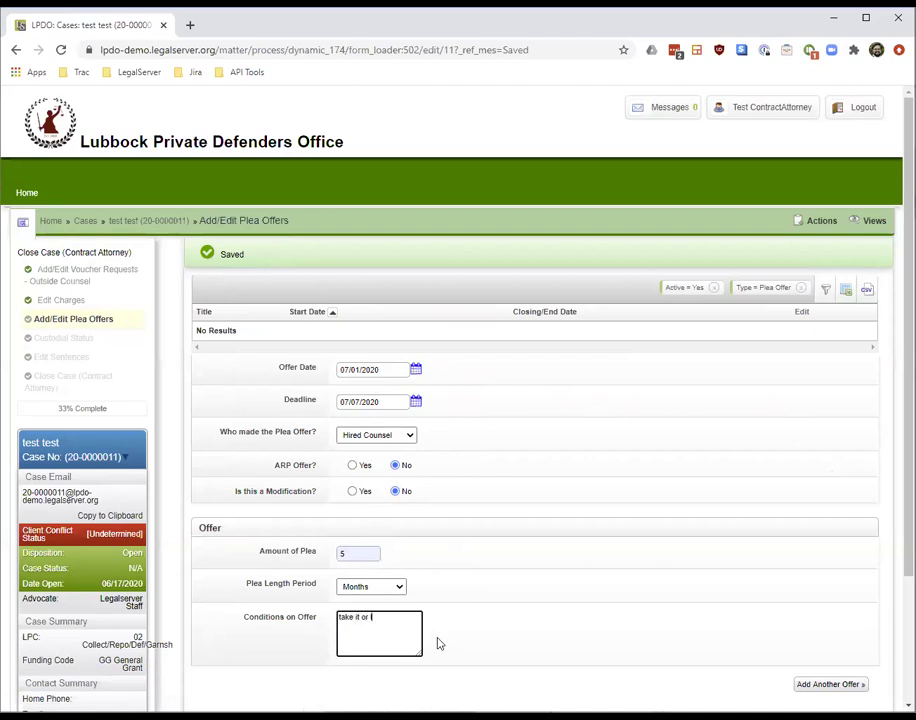
text(.)
click(812, 689)
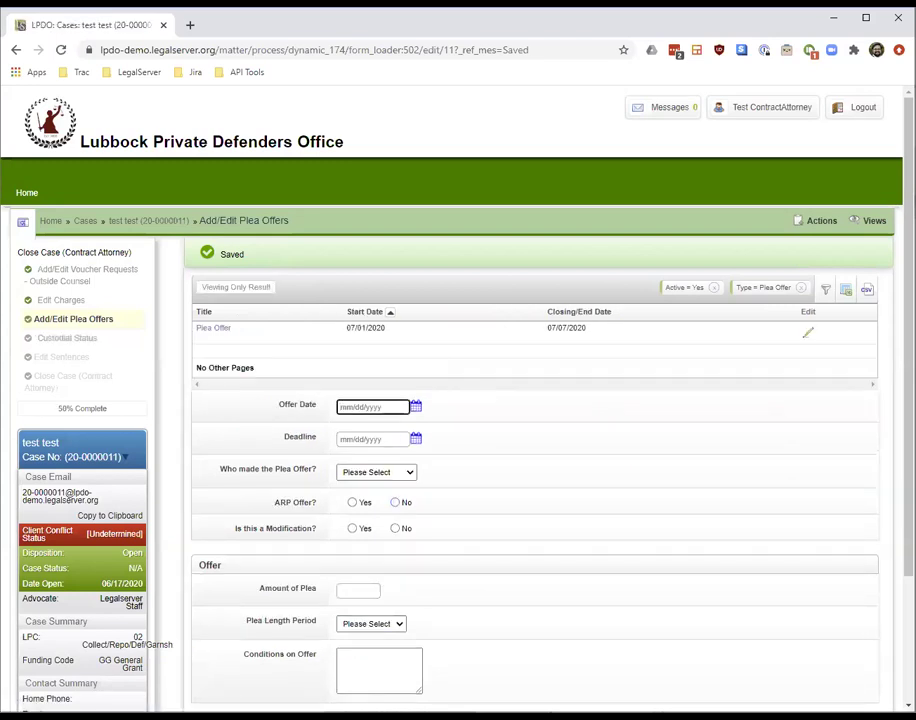
scroll(540, 450, down, 3)
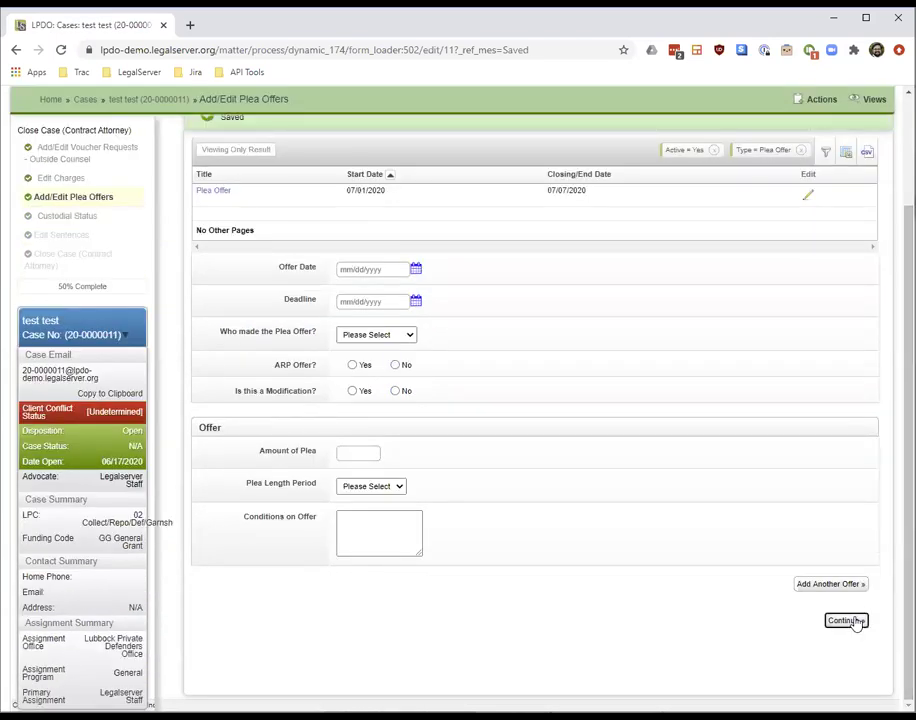
click(847, 621)
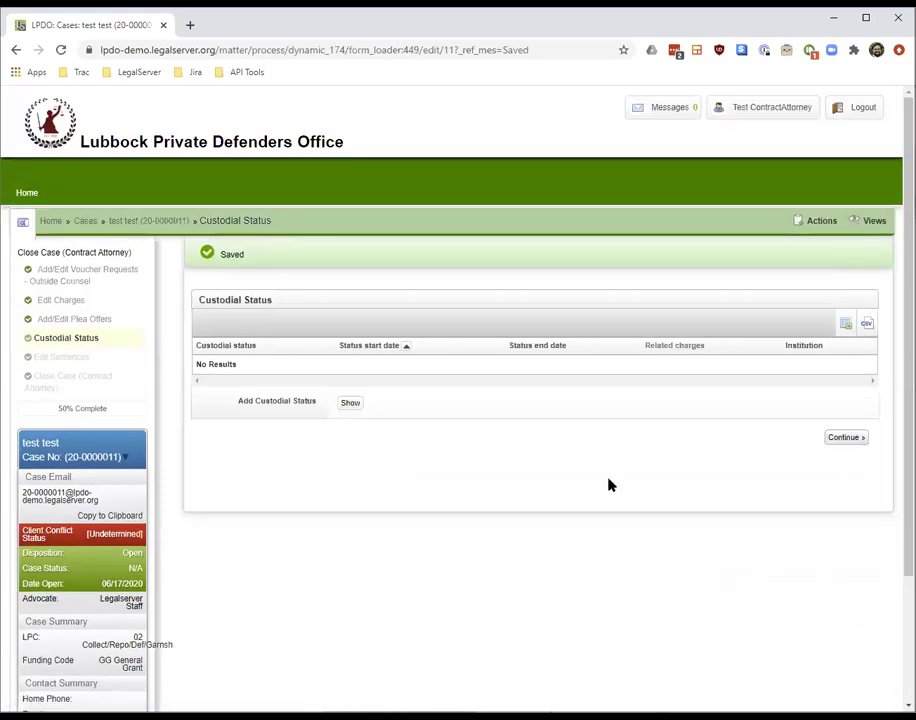
Add custodial status Pretrial release - Out on Bail for Test Charge starting 03/09/2020
click(350, 405)
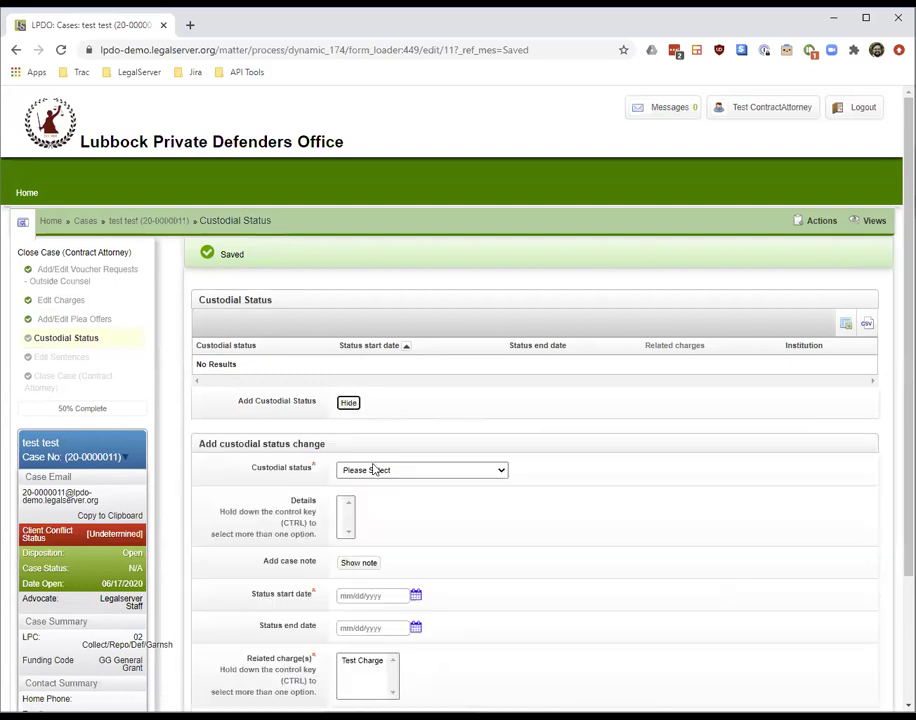
click(410, 470)
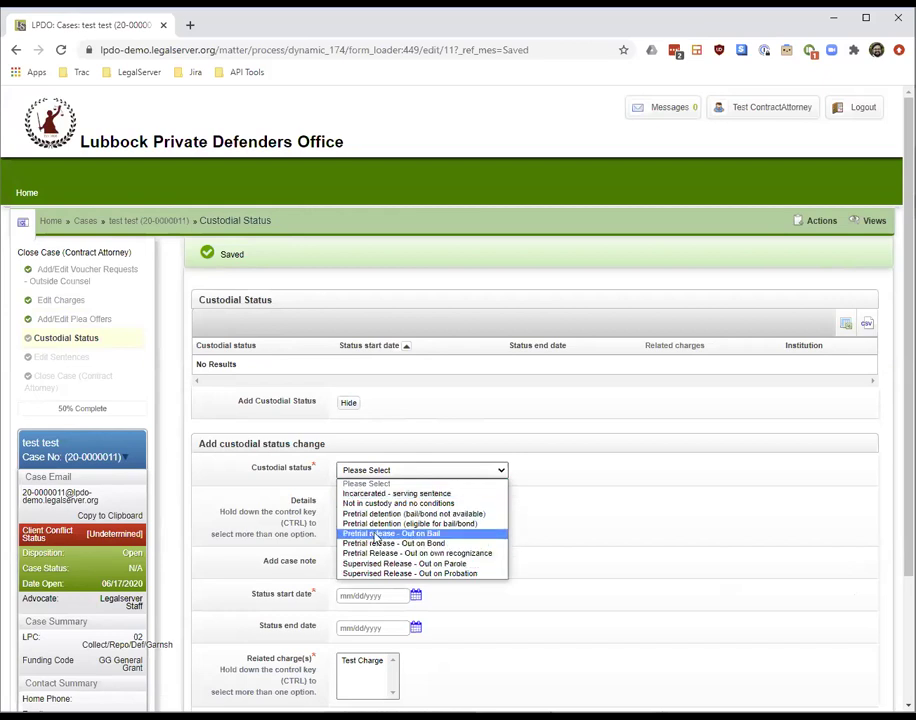
click(483, 535)
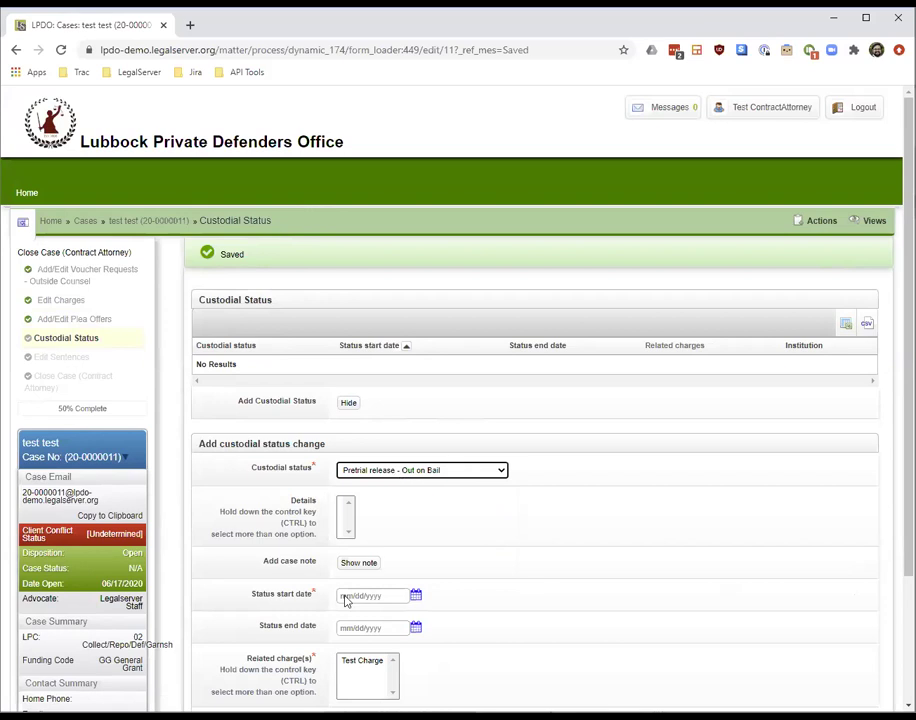
click(368, 660)
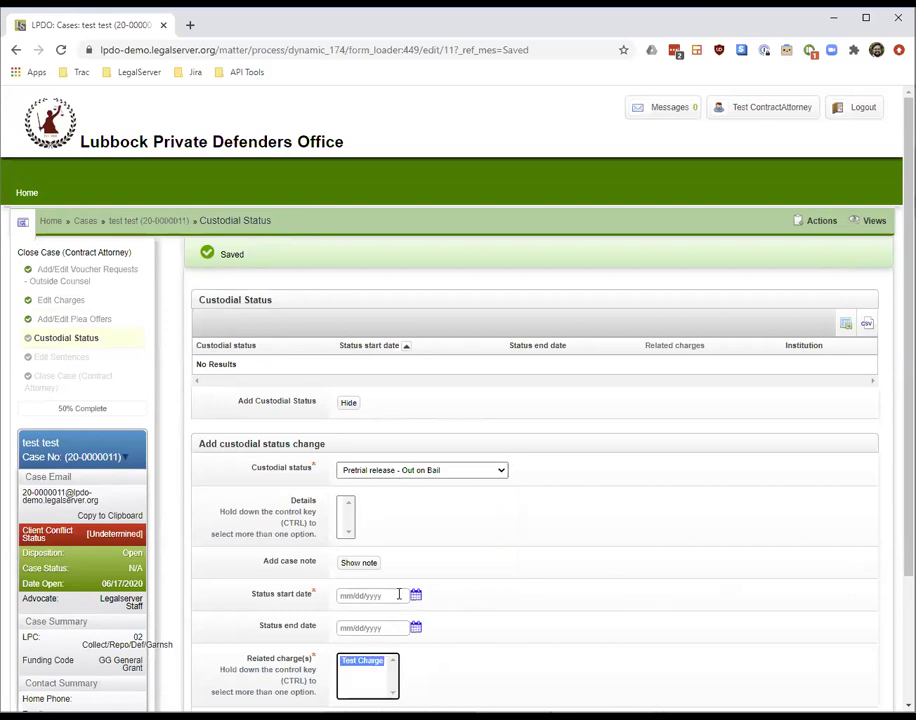
click(399, 594)
key(Return)
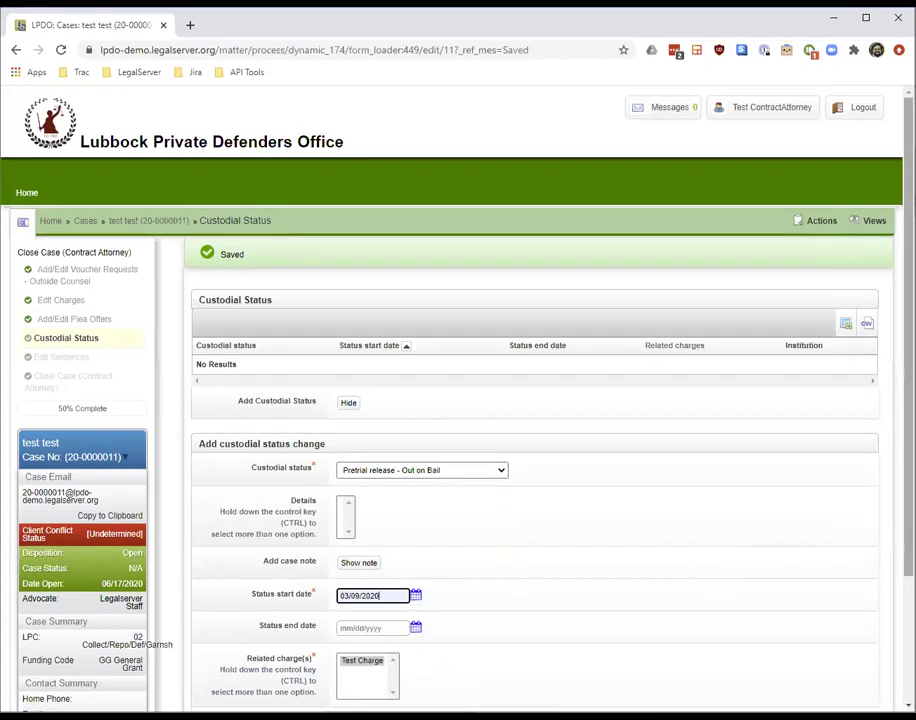
scroll(883, 515, down, 2)
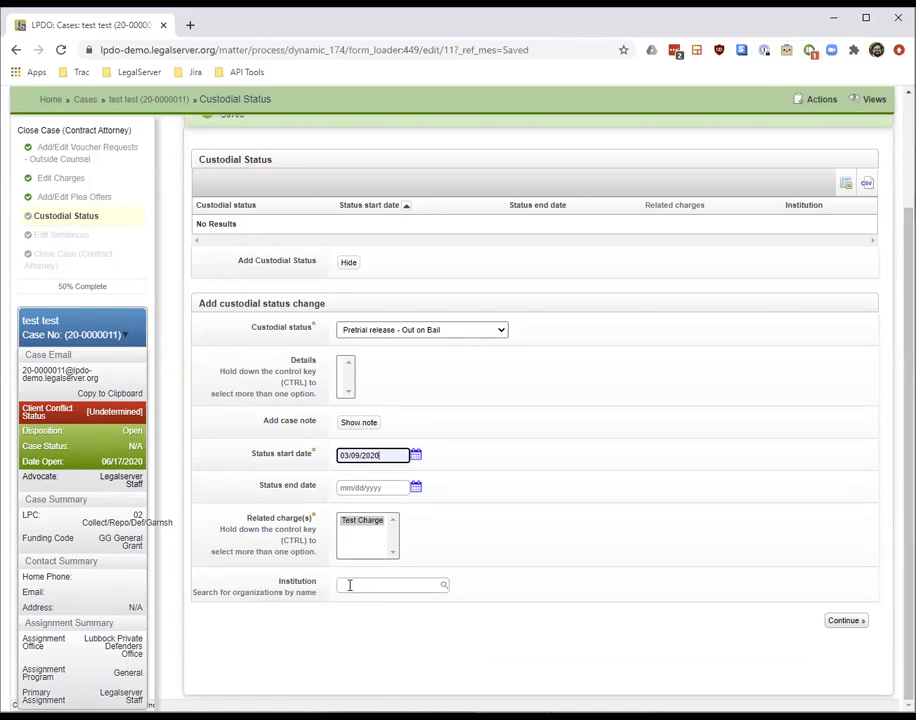
click(852, 623)
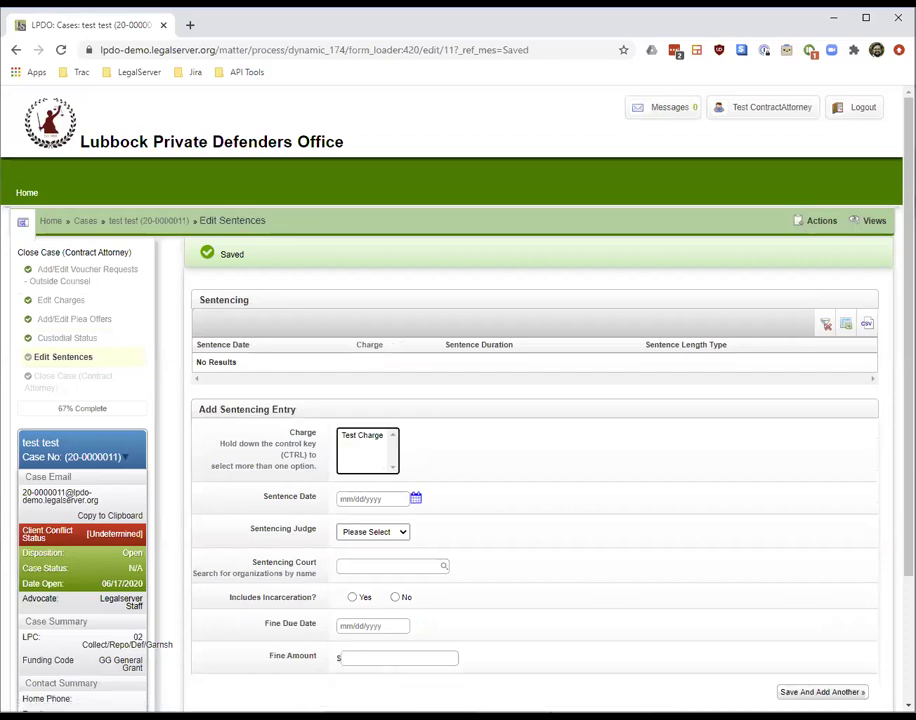
Add a Test Charge sentence with fine due date 5/1/20201 and fine amount 500
scroll(462, 403, down, 2)
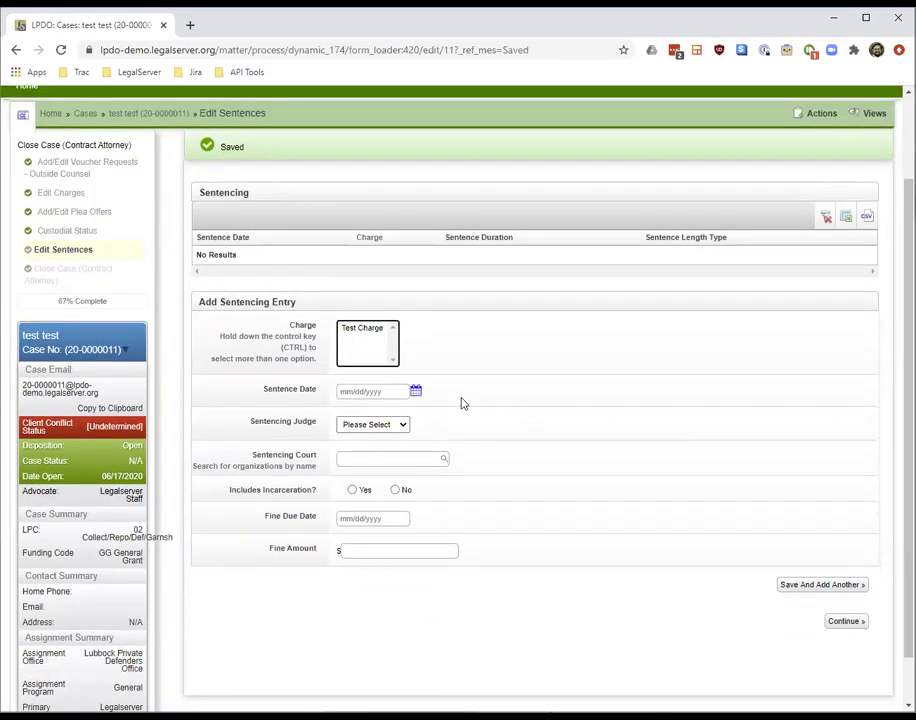
click(360, 329)
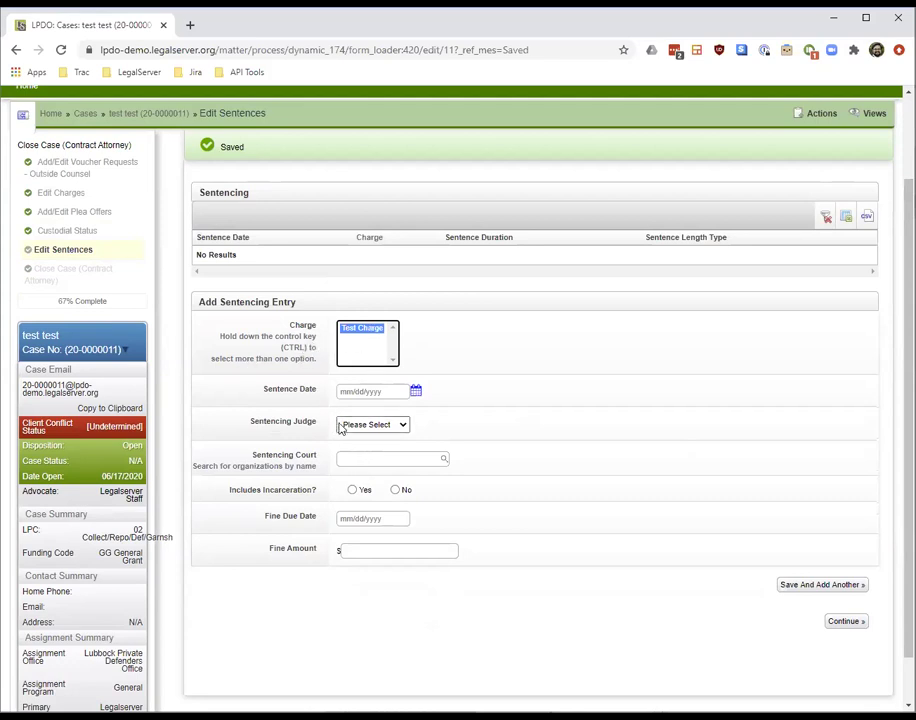
click(366, 518)
click(366, 545)
click(368, 548)
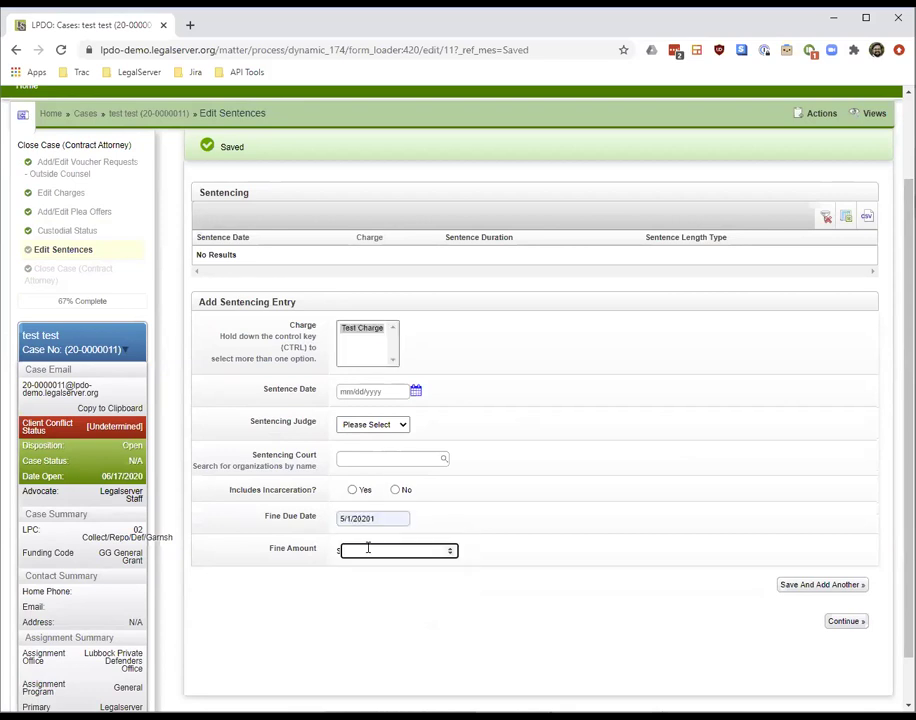
click(836, 623)
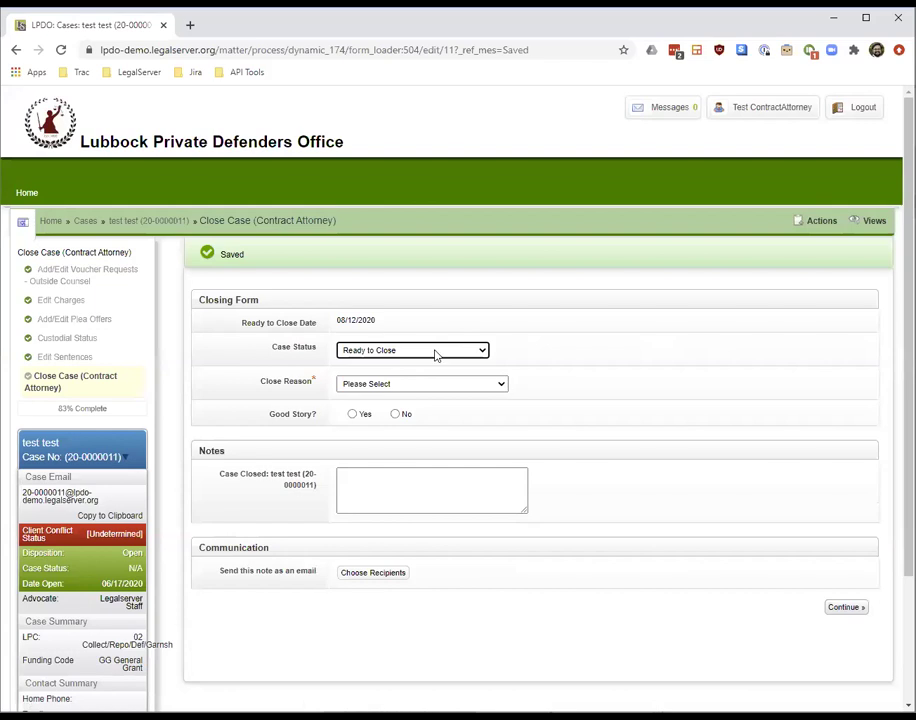
Close with reason B - Limited Action, Good Story No, and note 'I finished this case.'
click(432, 386)
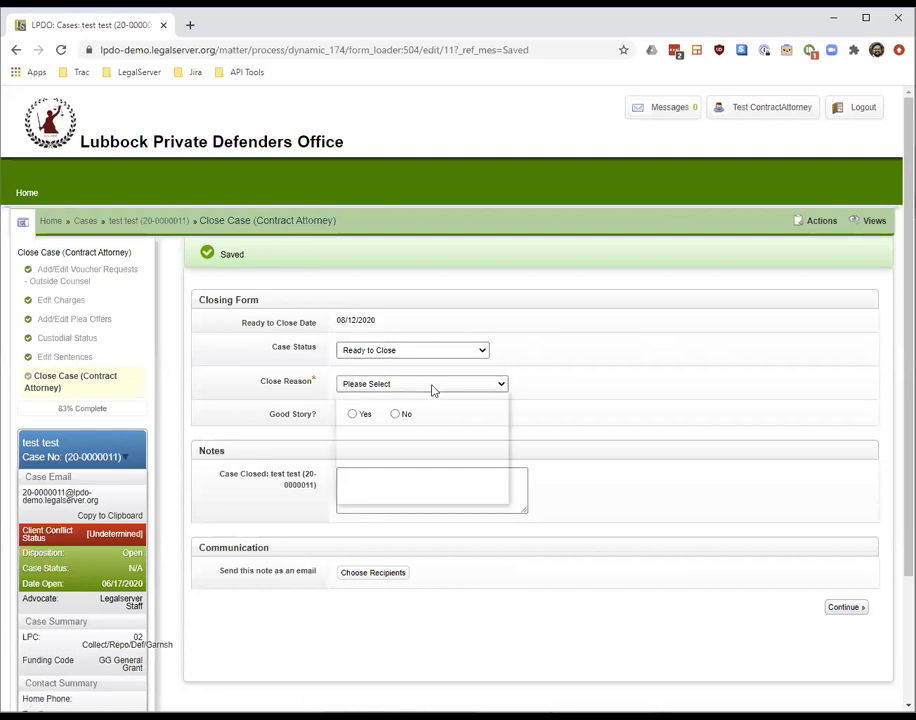
click(410, 417)
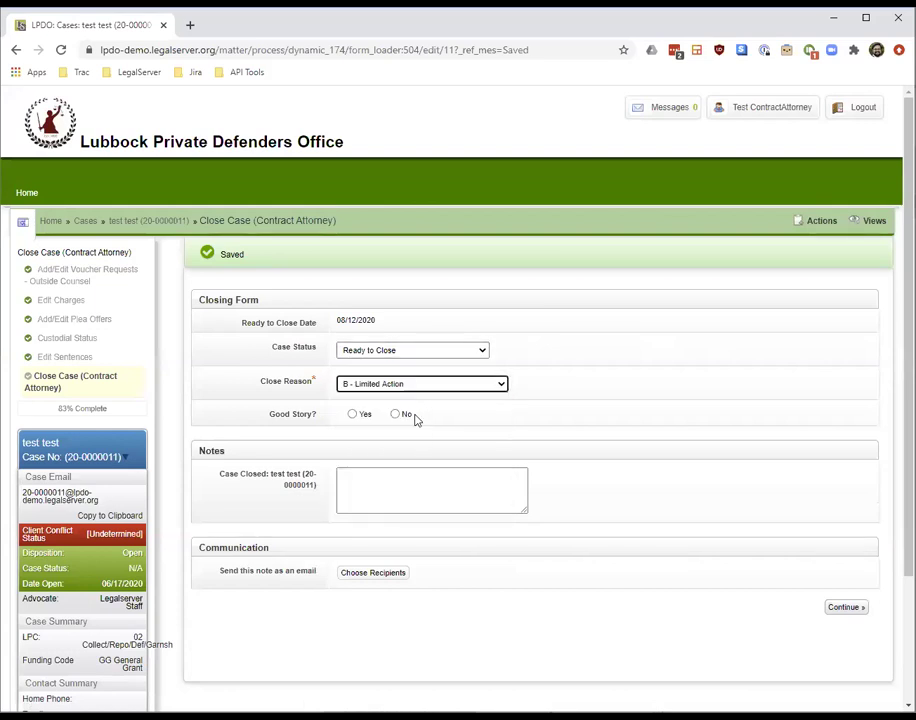
click(365, 422)
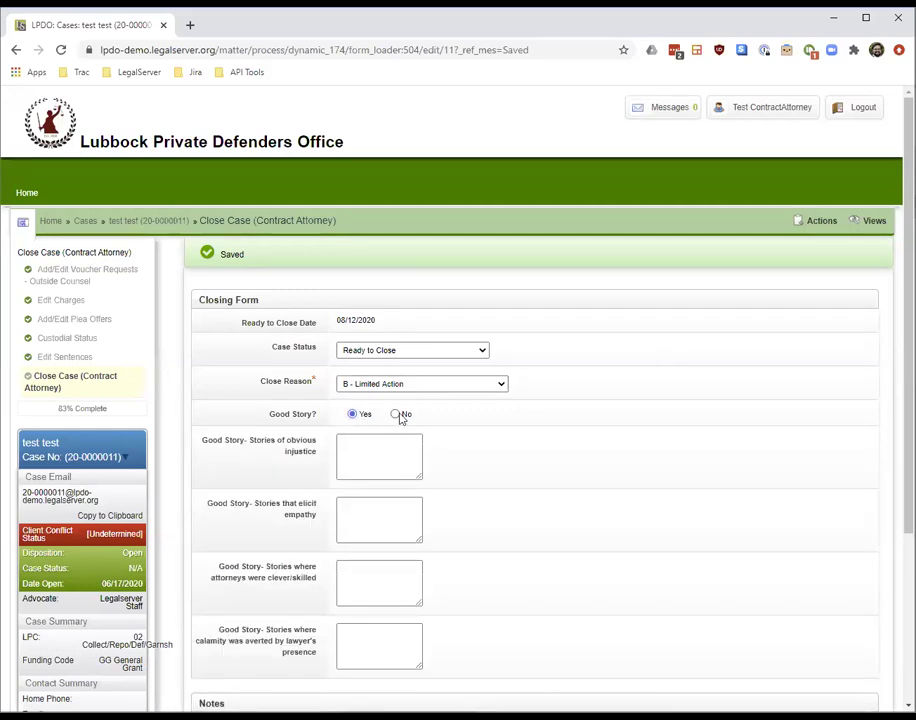
click(397, 414)
click(417, 509)
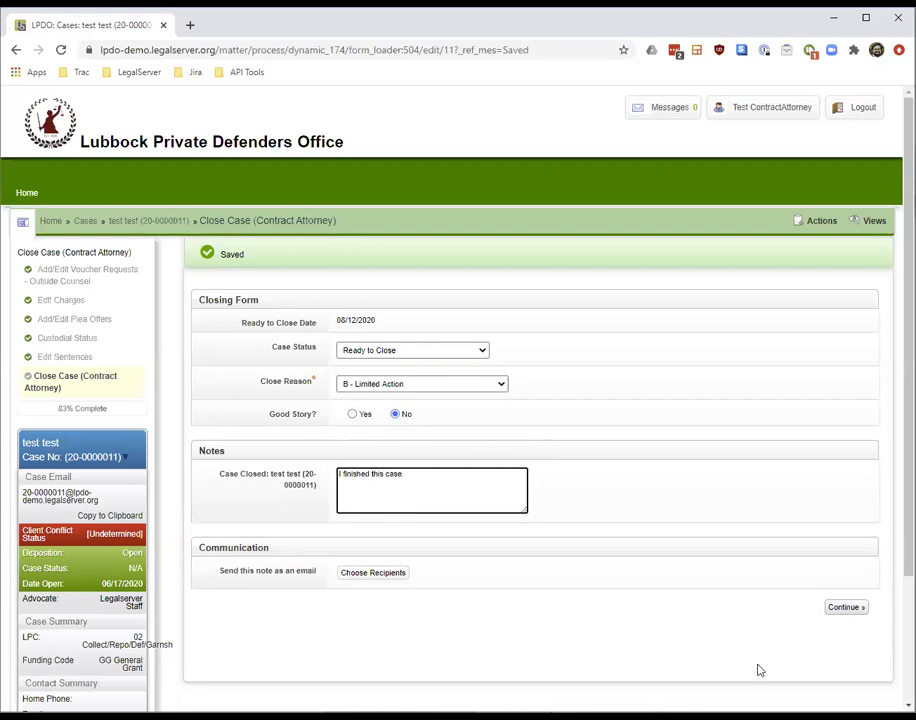
click(855, 608)
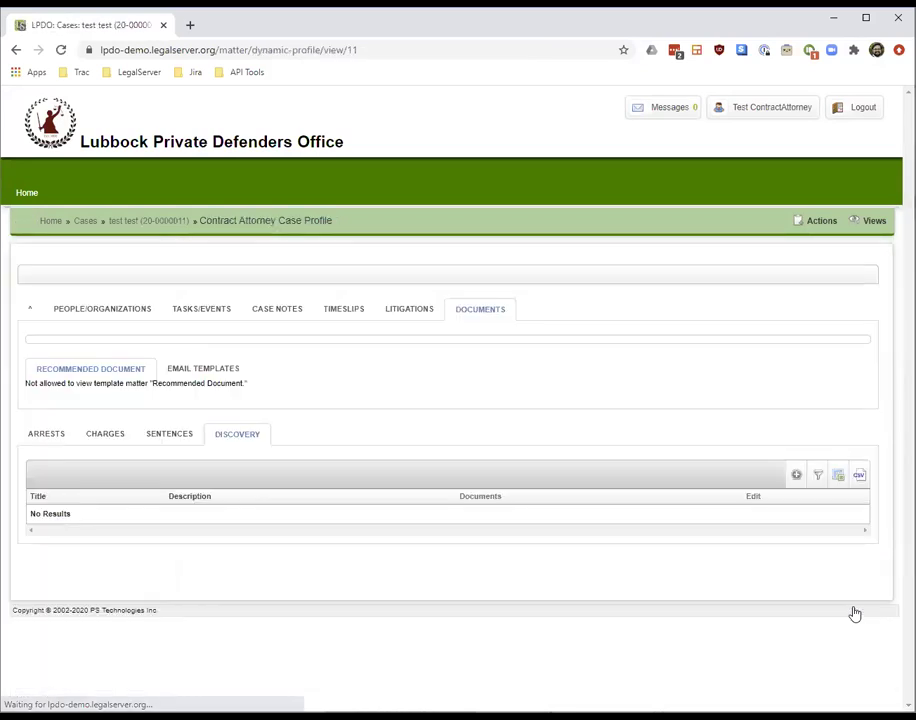
Log out, sign back in as staff, and open the test case from Cases
click(861, 122)
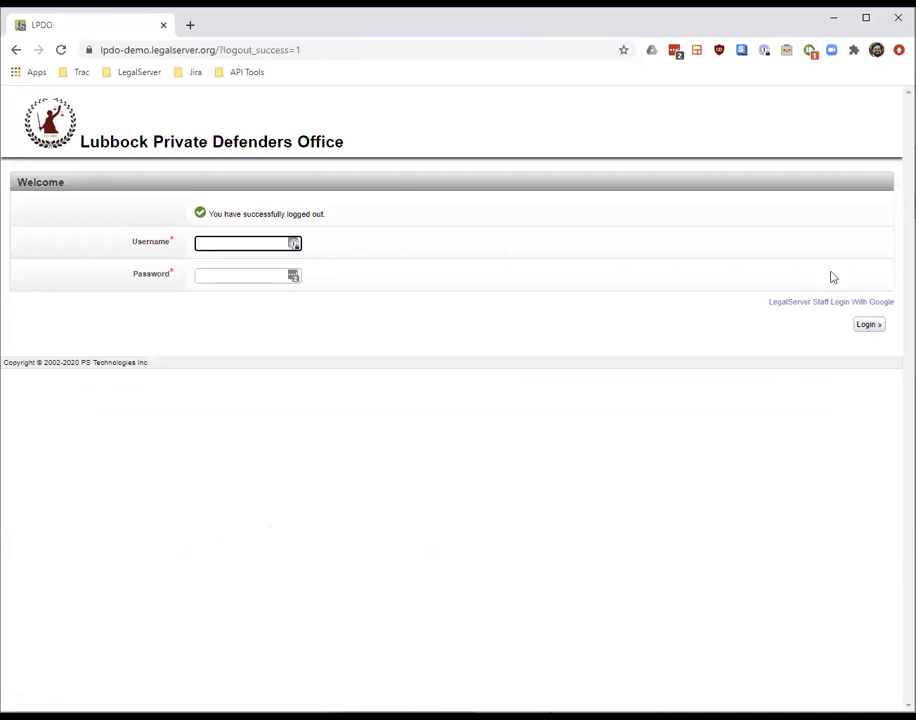
click(824, 302)
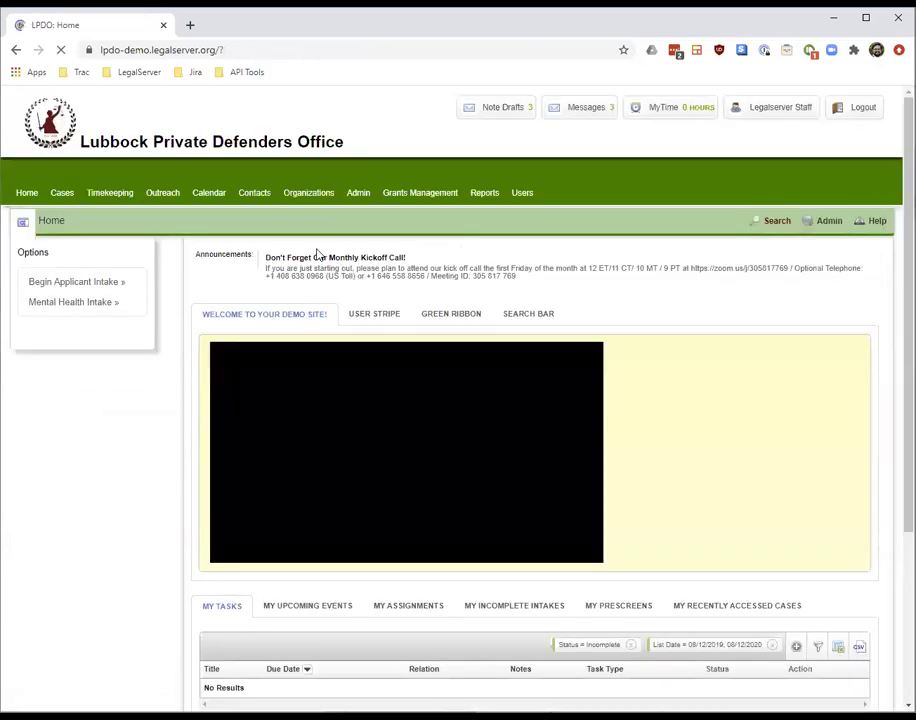
click(66, 194)
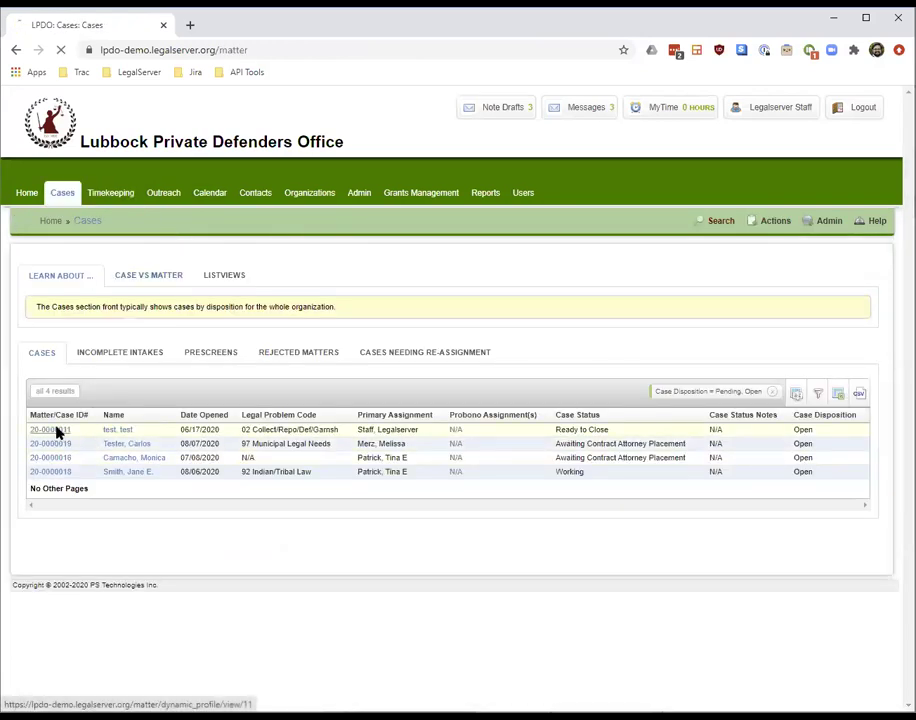
click(575, 431)
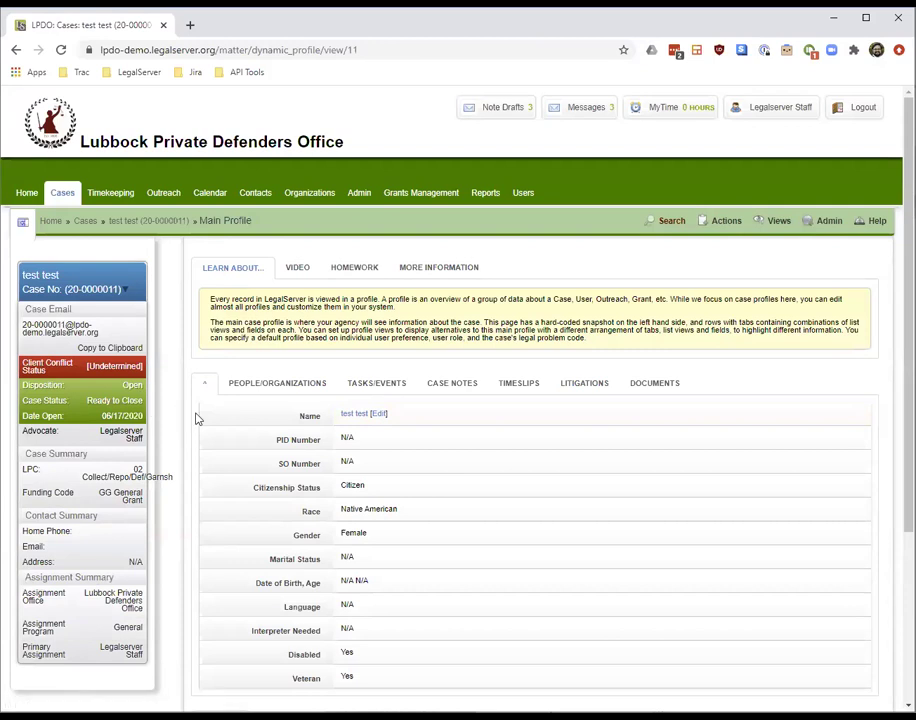
Open Add/Edit Voucher Request - Internal under Actions > Special Programs
click(716, 226)
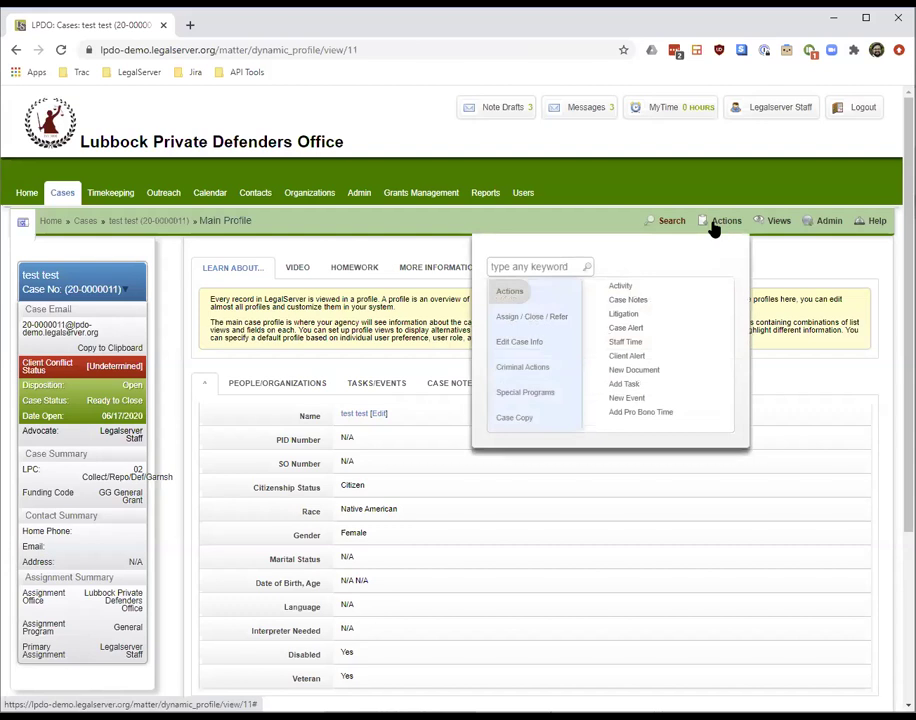
click(533, 393)
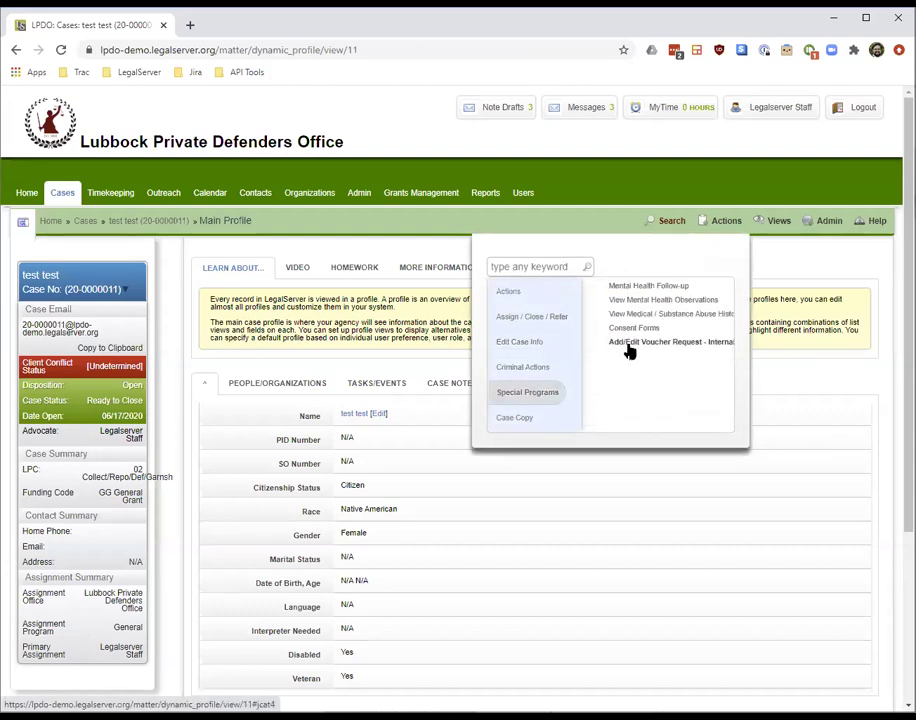
click(630, 345)
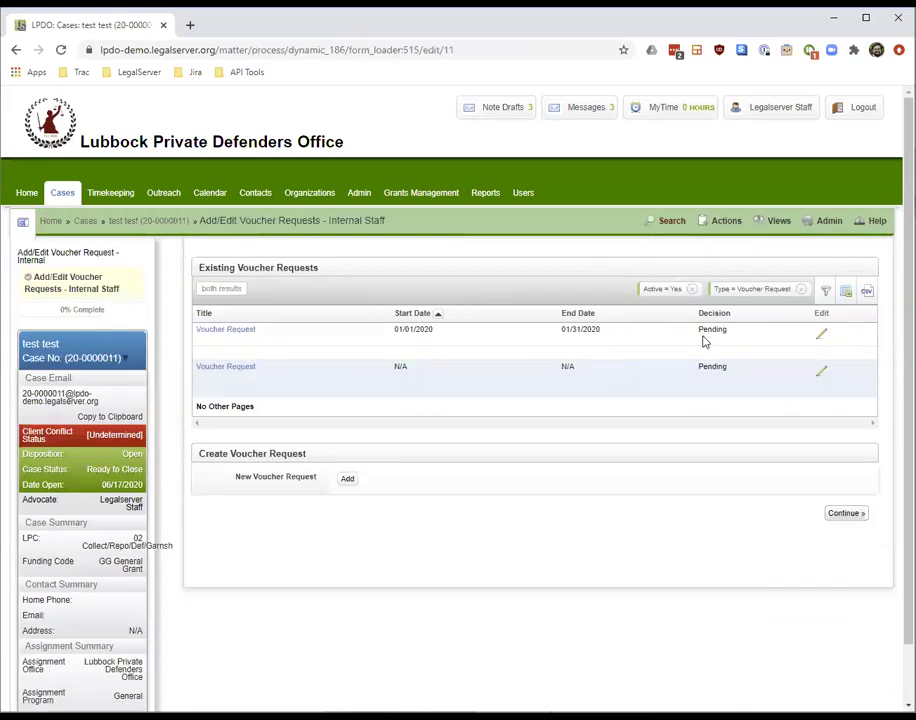
Open the first $1,500.00 January 2020 voucher request and bring up Approve Voucher Request
click(240, 334)
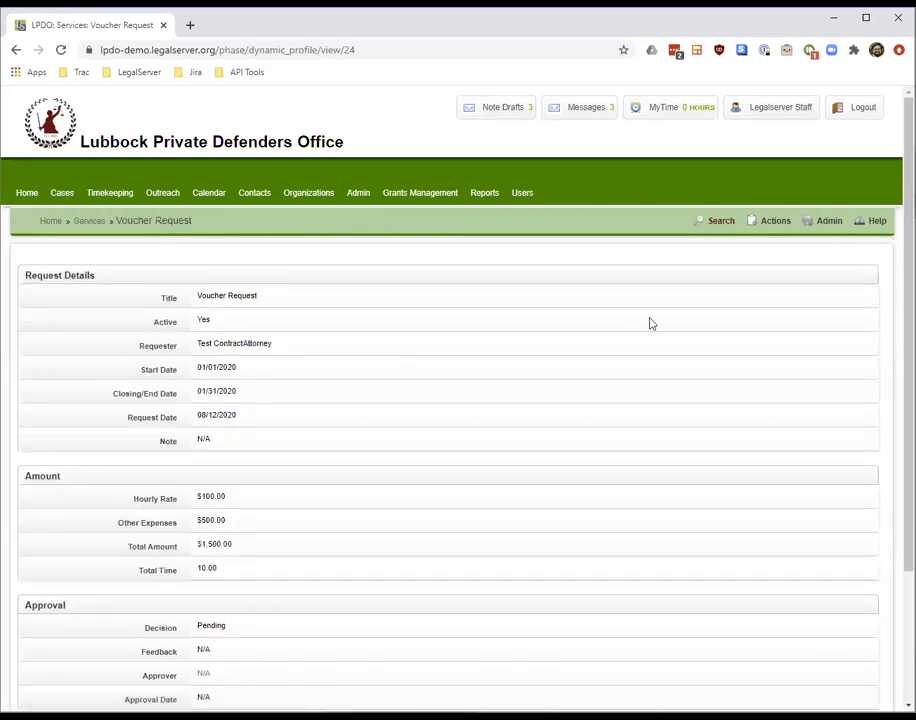
scroll(458, 400, down, 3)
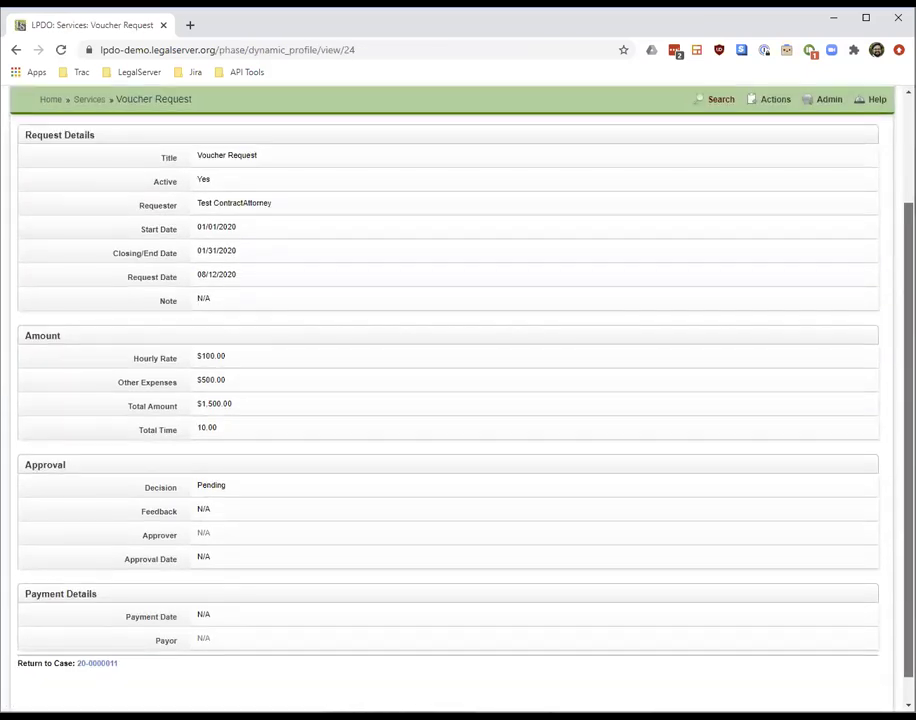
scroll(458, 400, up, 1)
scroll(458, 400, up, 2)
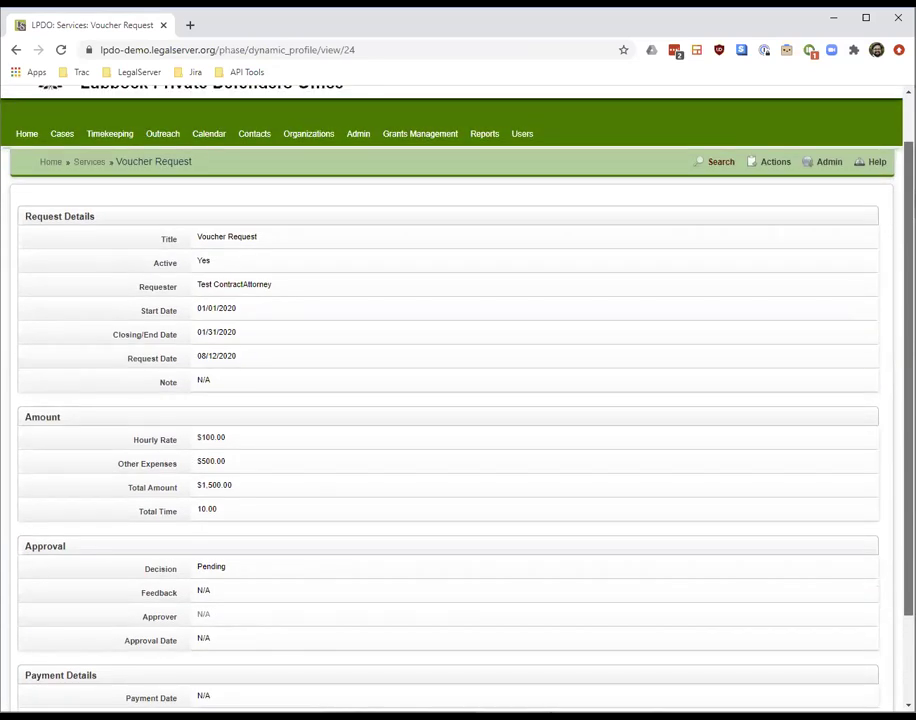
click(770, 172)
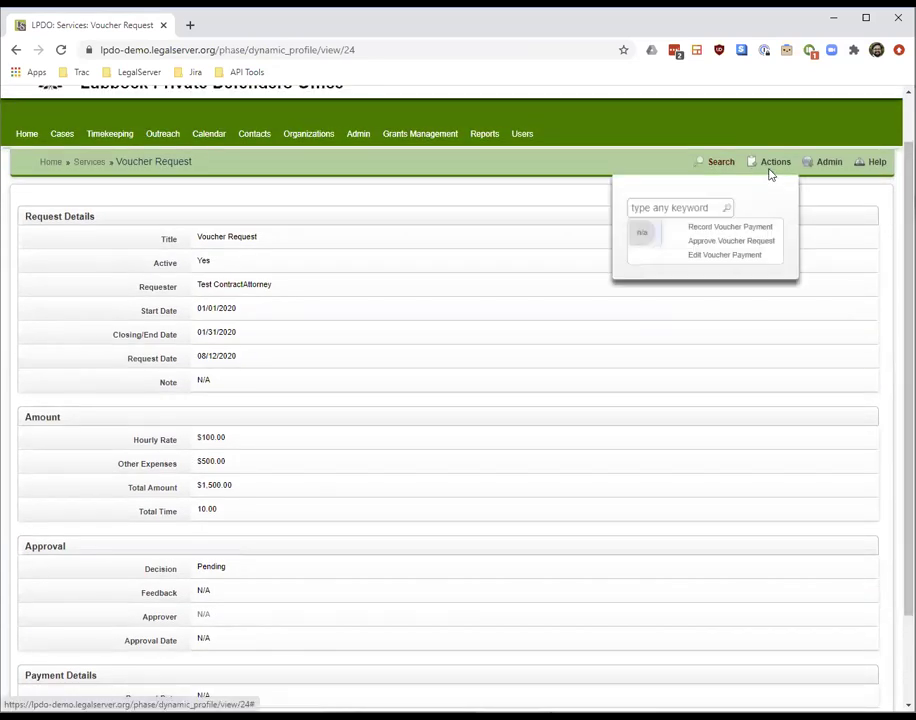
click(762, 241)
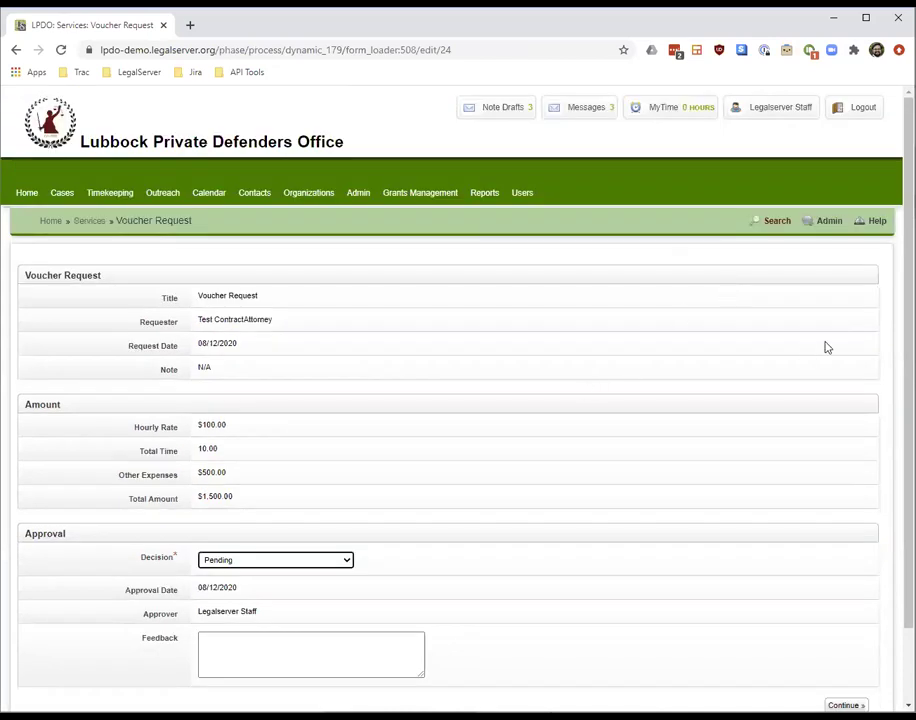
Try the Approved and Pending - More Information Requested decisions in the Decision dropdown
scroll(769, 419, down, 1)
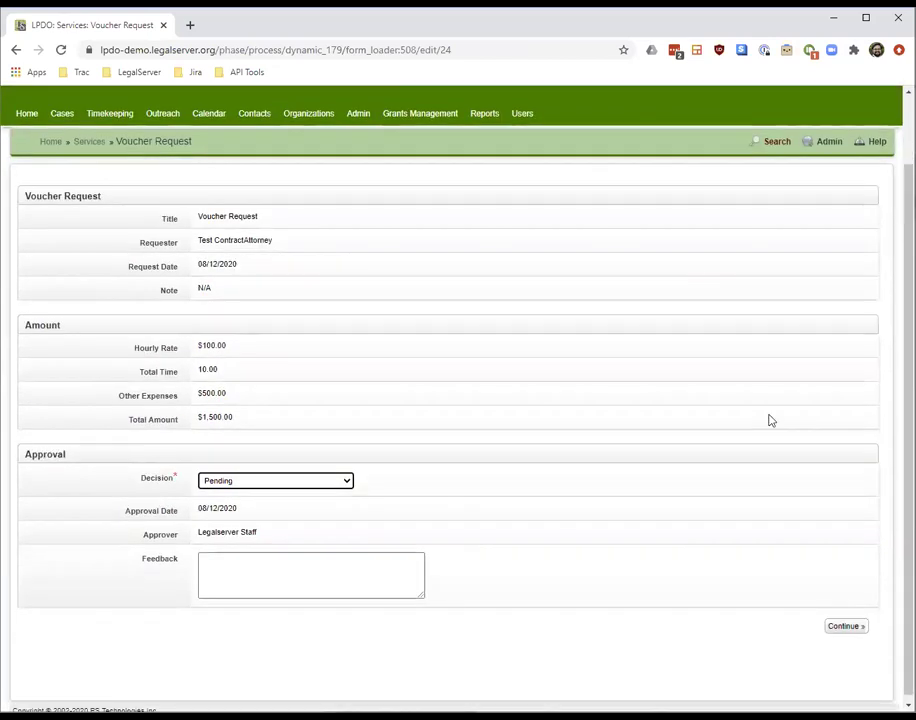
click(241, 482)
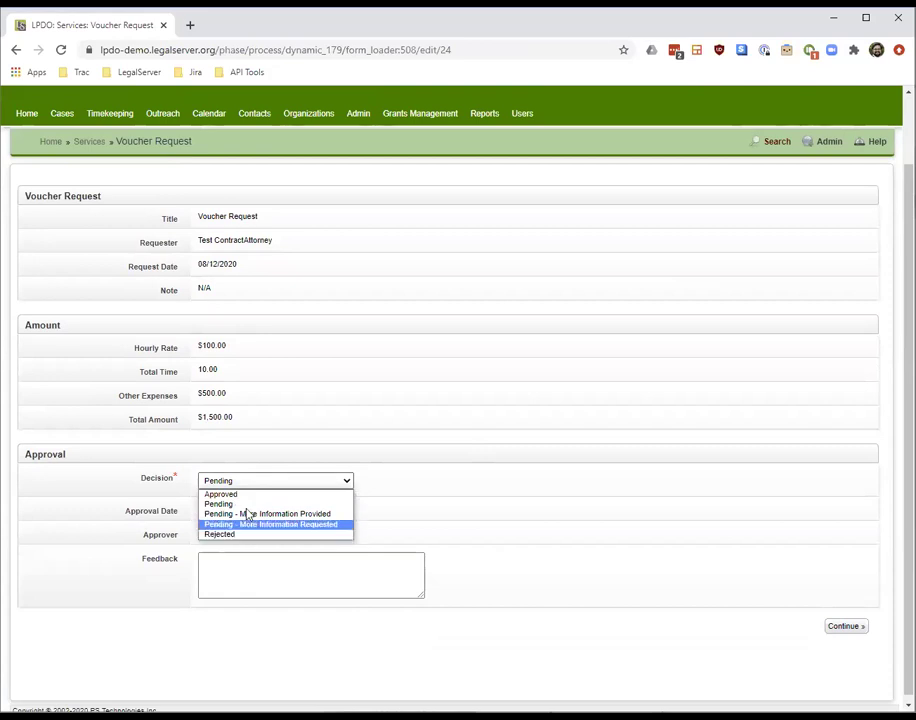
click(250, 495)
click(250, 581)
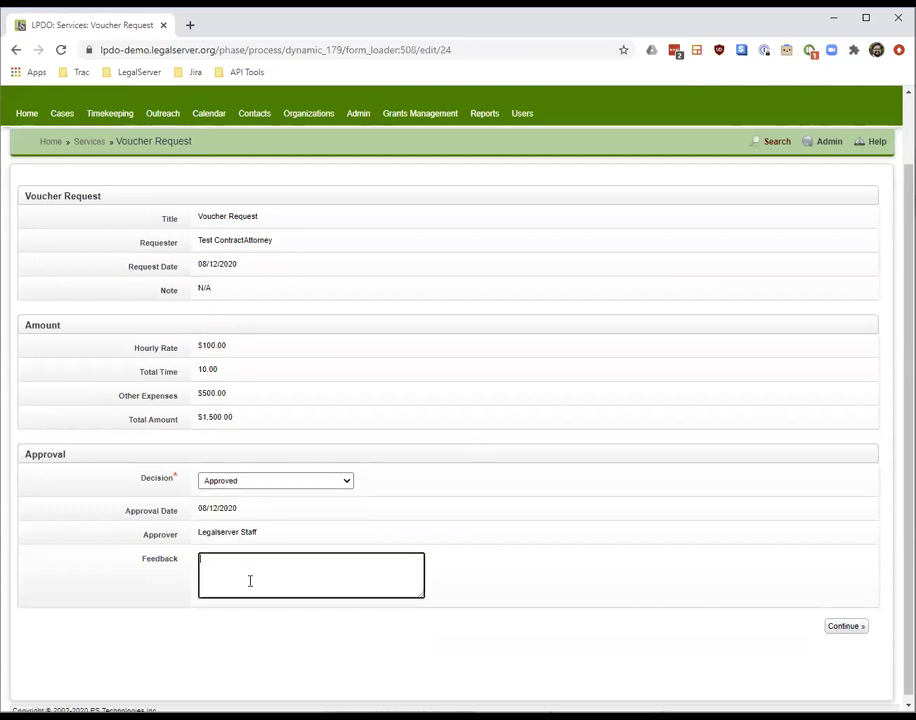
click(239, 483)
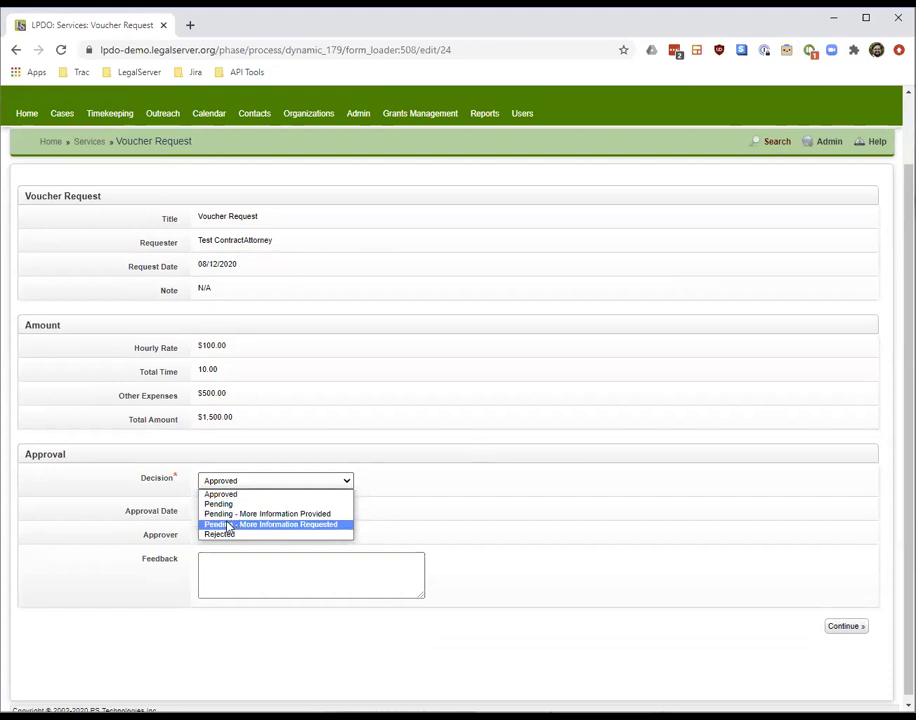
click(227, 525)
click(267, 571)
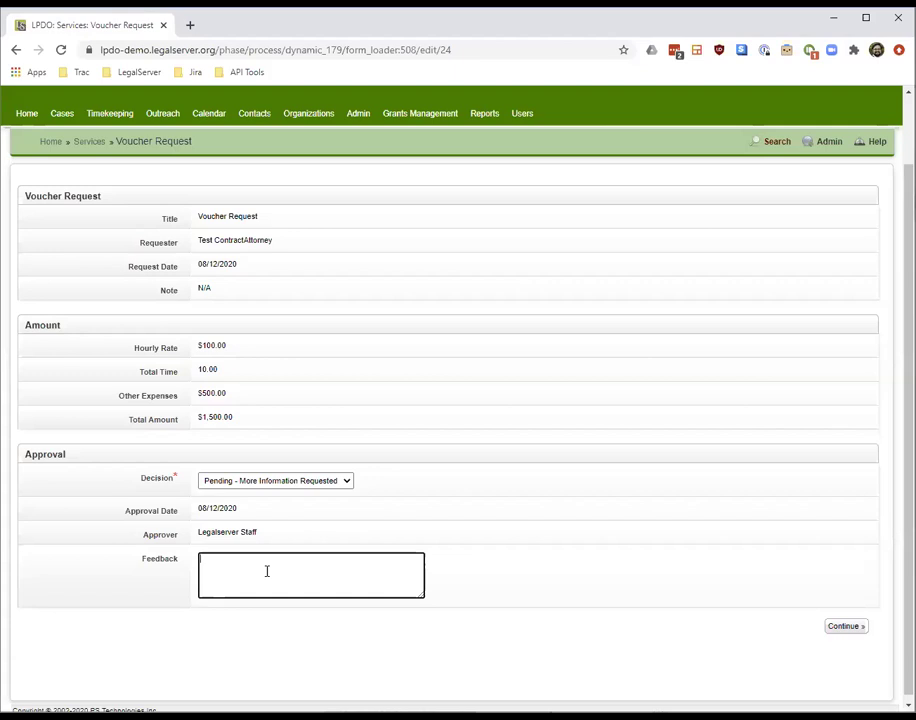
Try More Information Provided and Rejected, then settle on Approved and save the decision
click(268, 480)
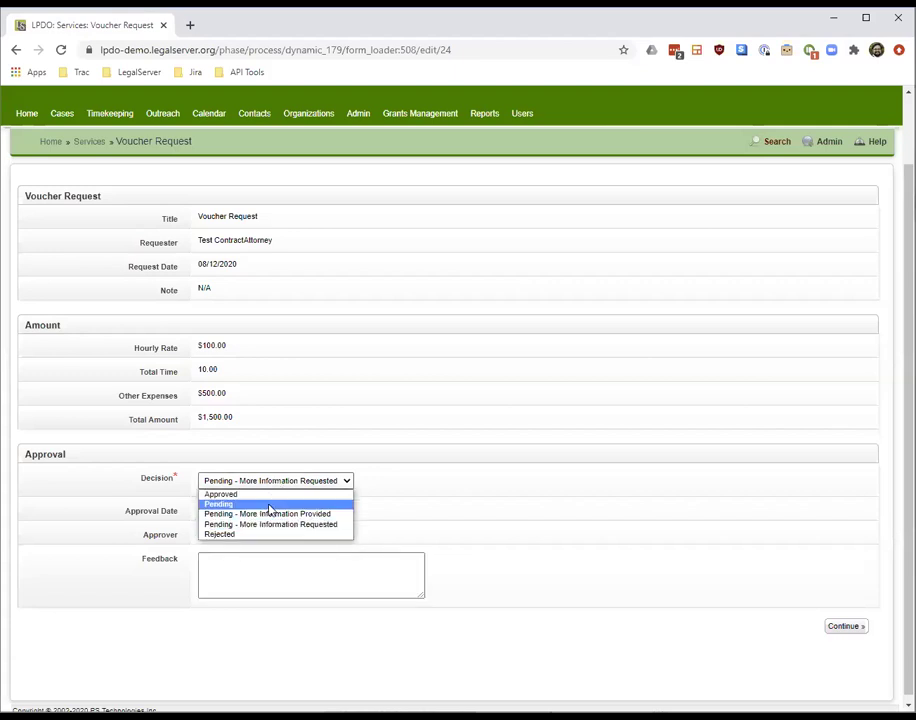
click(269, 515)
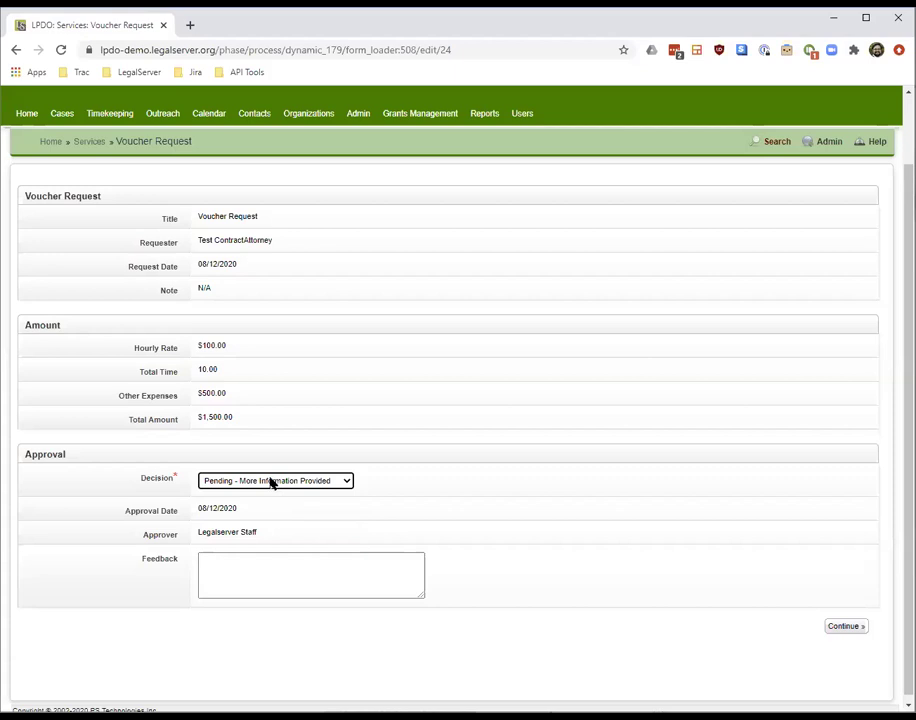
click(270, 482)
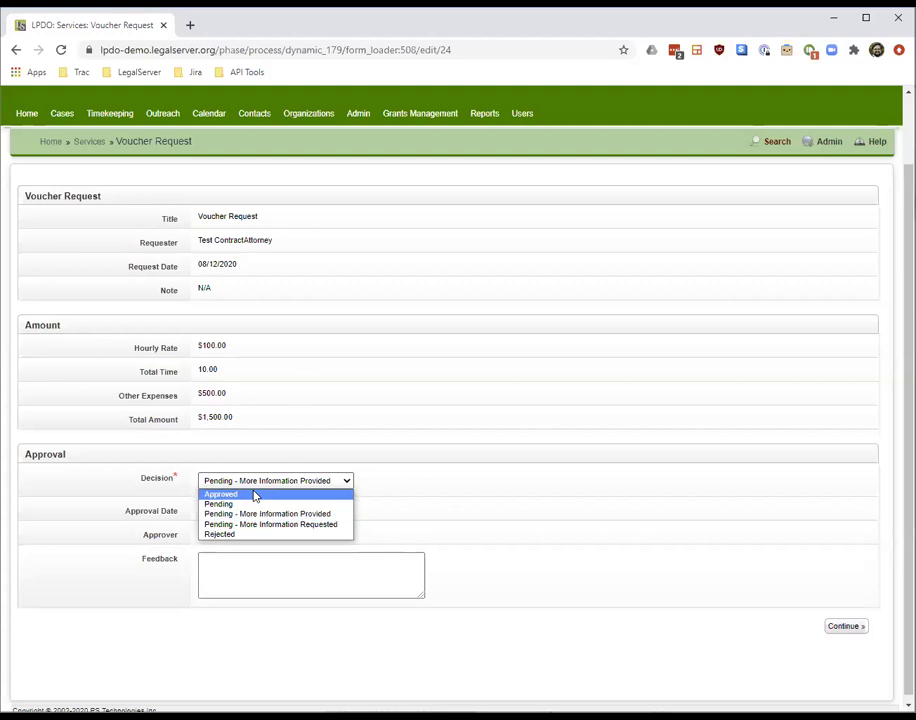
click(233, 534)
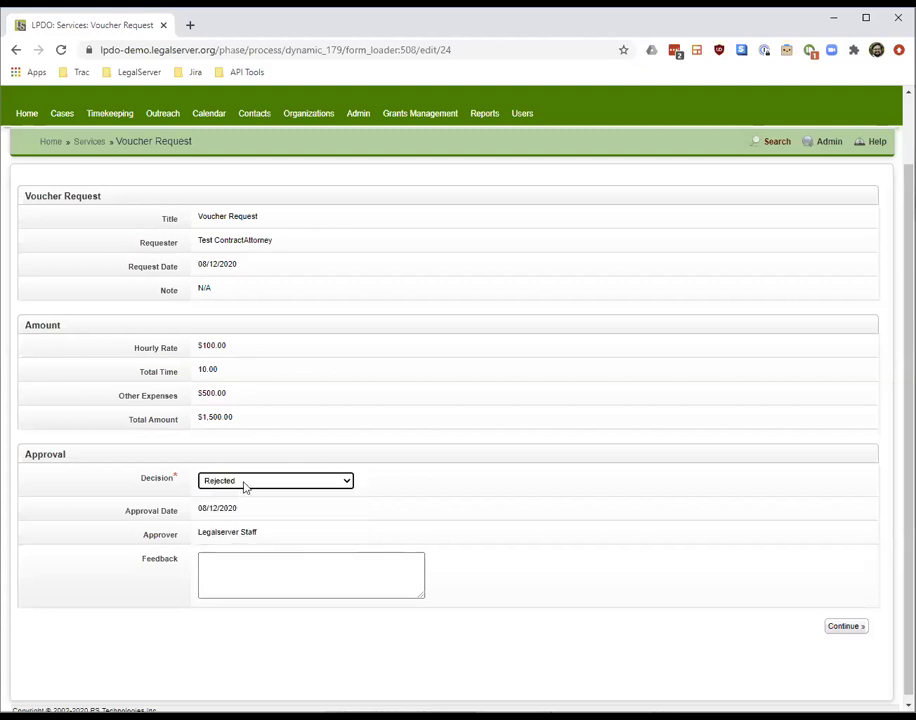
click(244, 486)
click(244, 493)
click(845, 625)
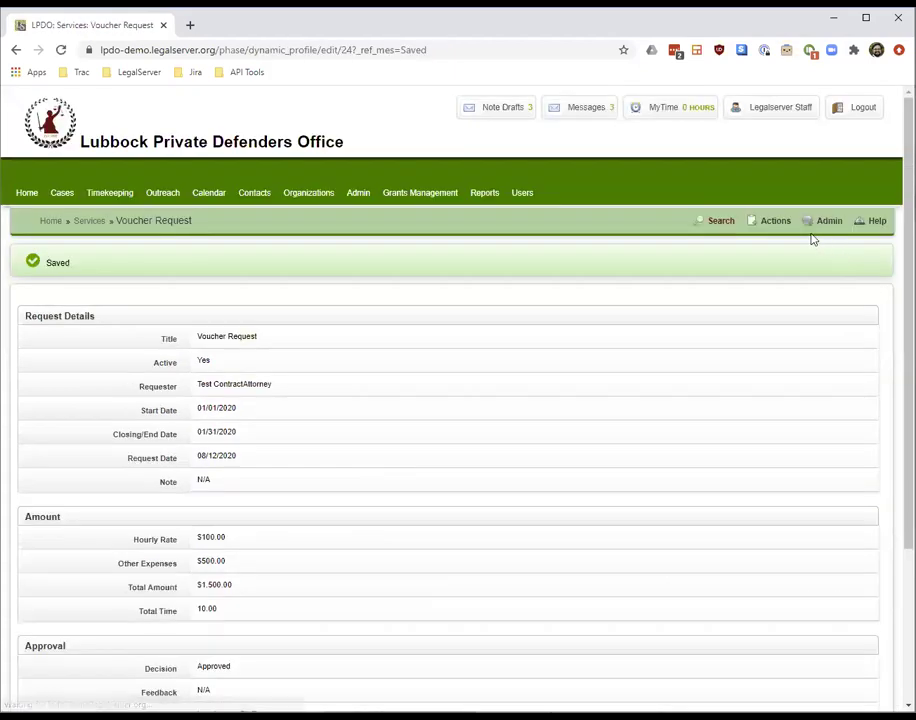
click(788, 224)
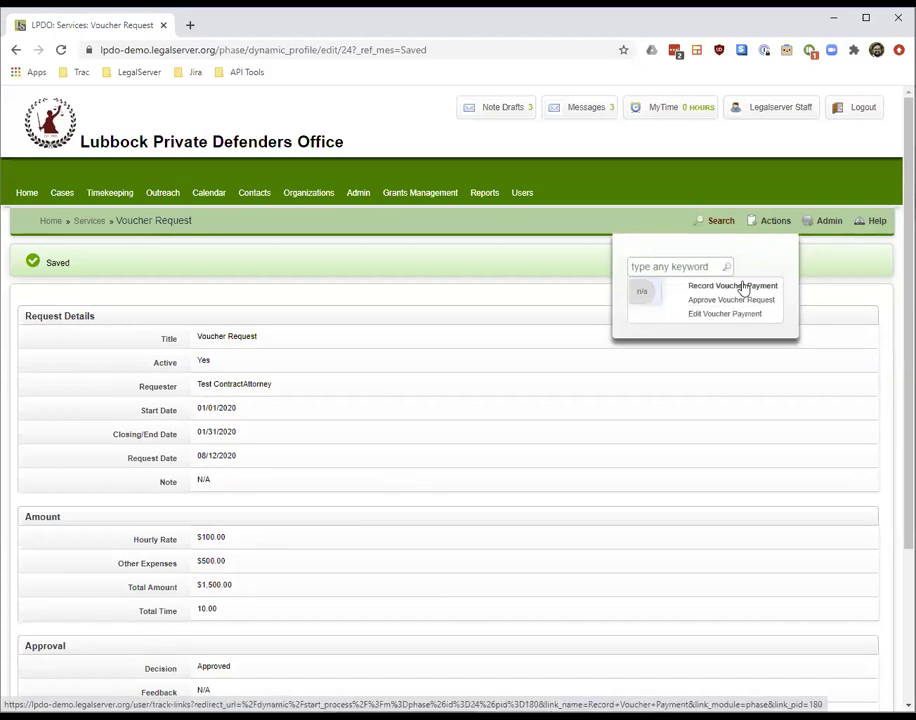
Record the $1,500.00 voucher decision as Paid, keeping the staff payor and 08/12/2020 payment date
click(743, 287)
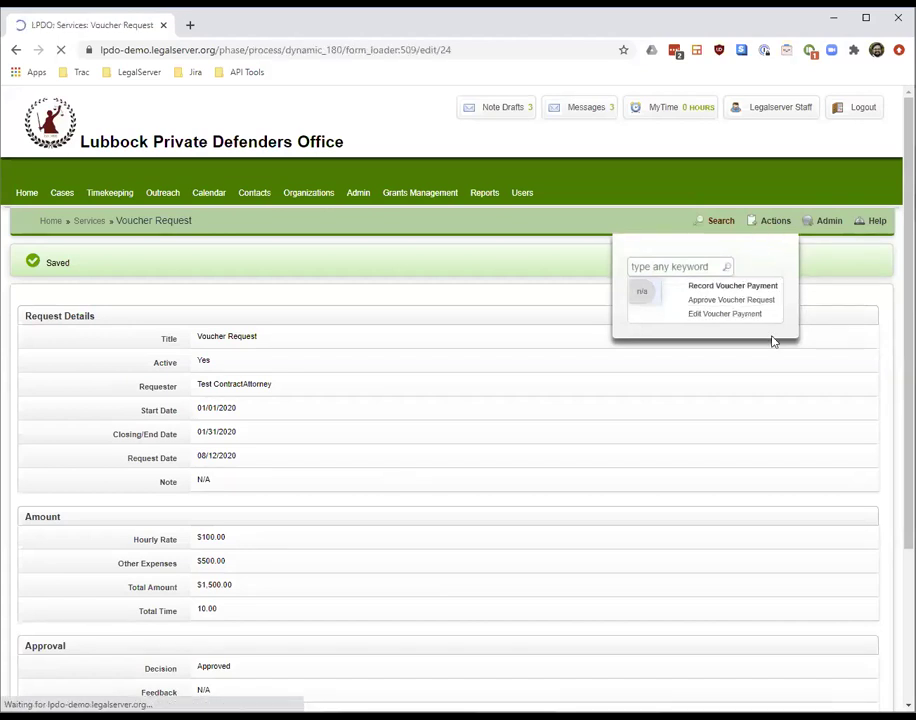
scroll(887, 358, down, 2)
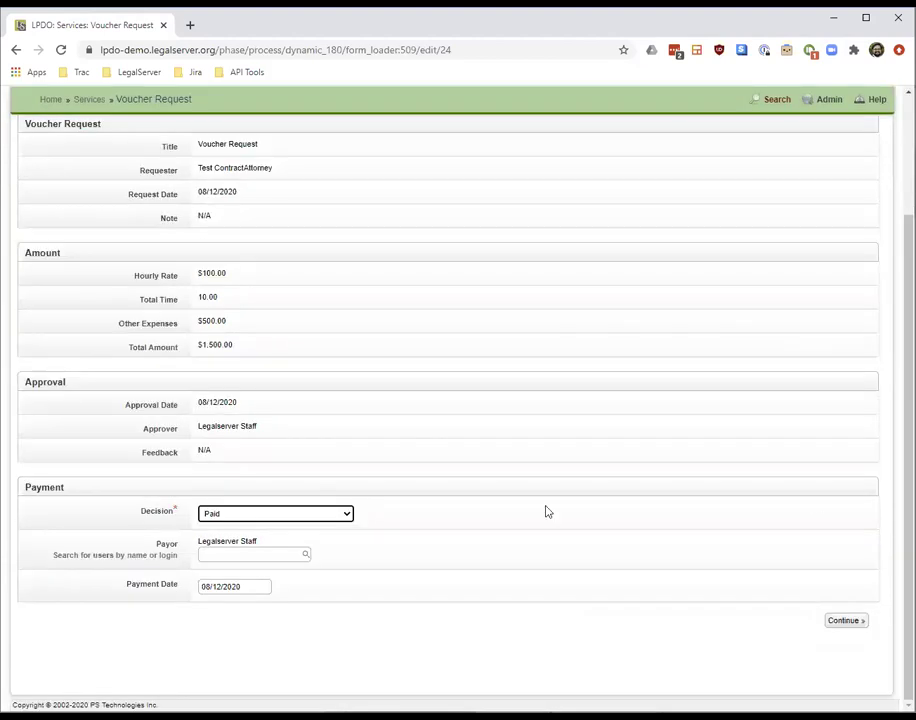
click(290, 514)
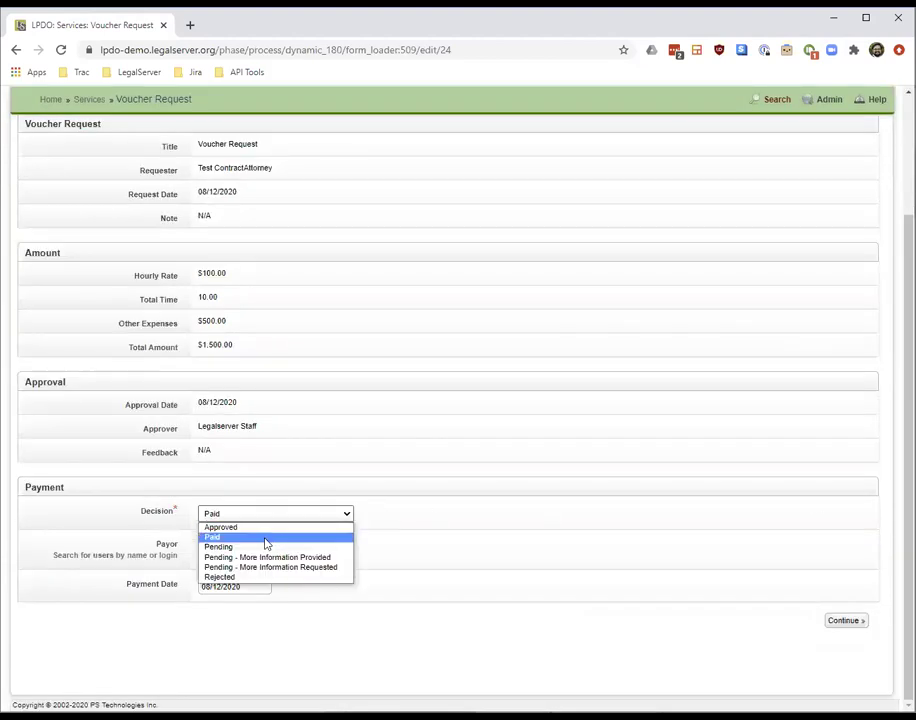
click(266, 537)
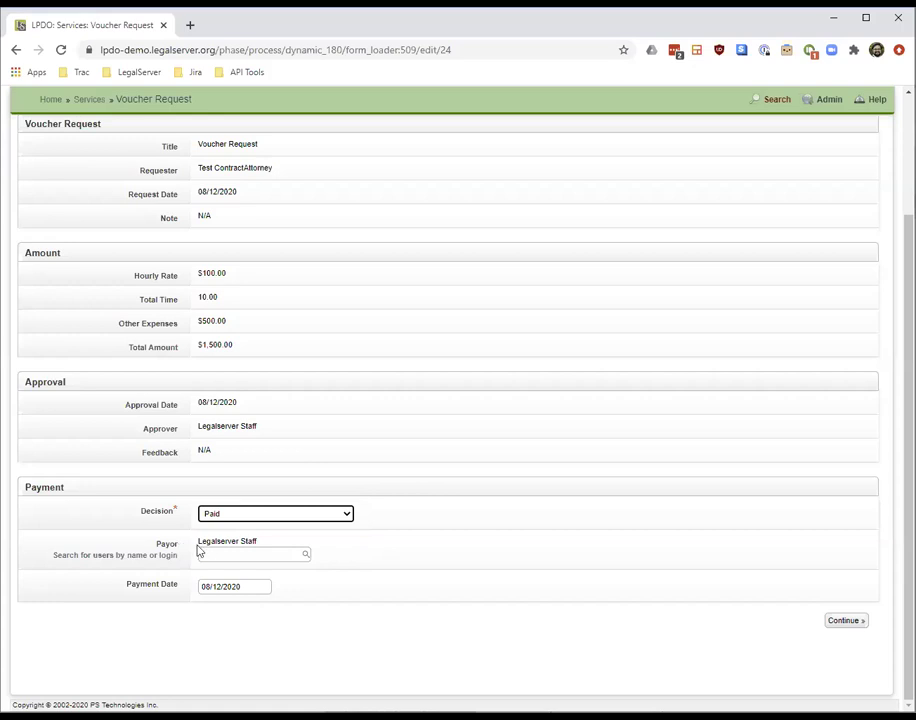
drag(272, 546, 199, 543)
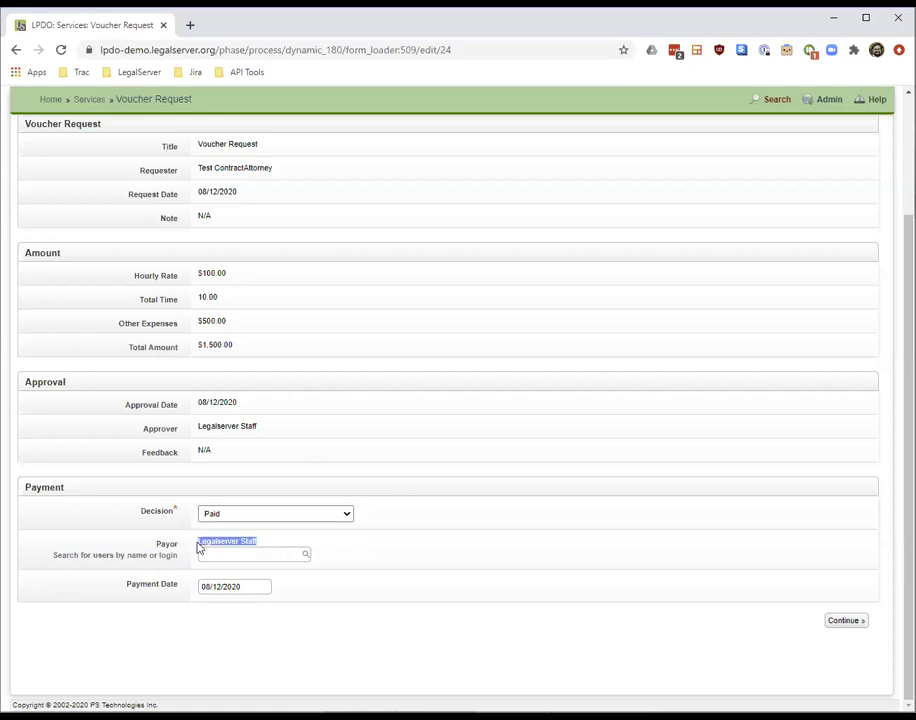
click(238, 586)
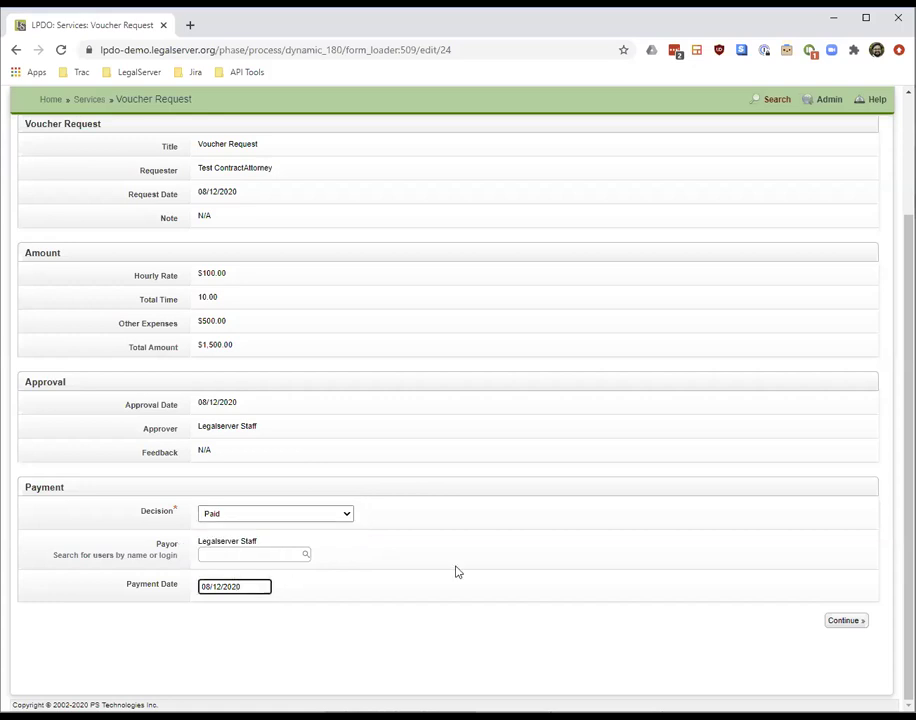
click(845, 622)
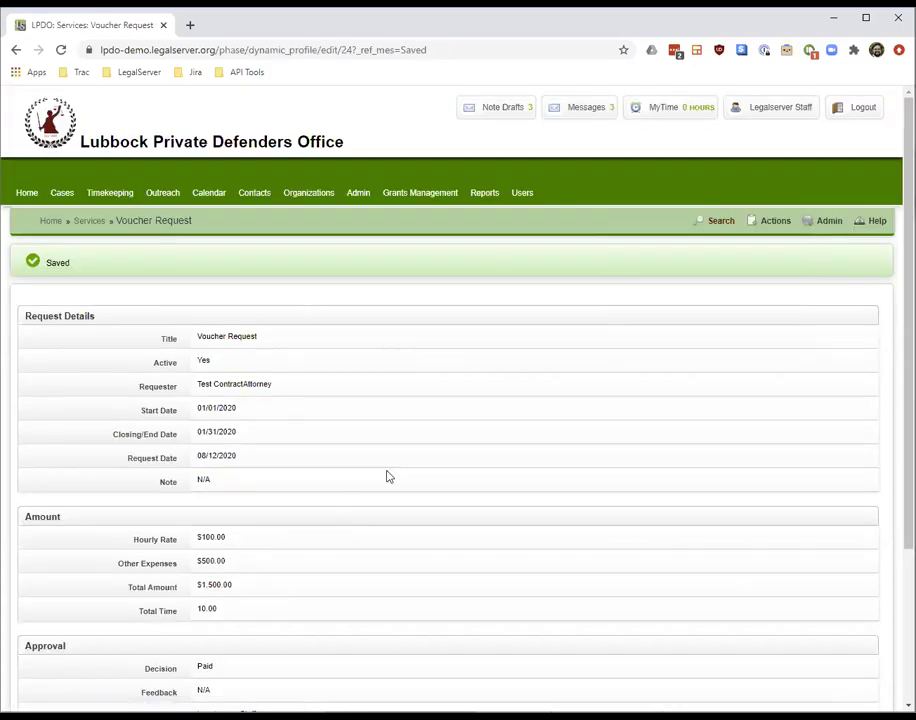
scroll(450, 400, down, 3)
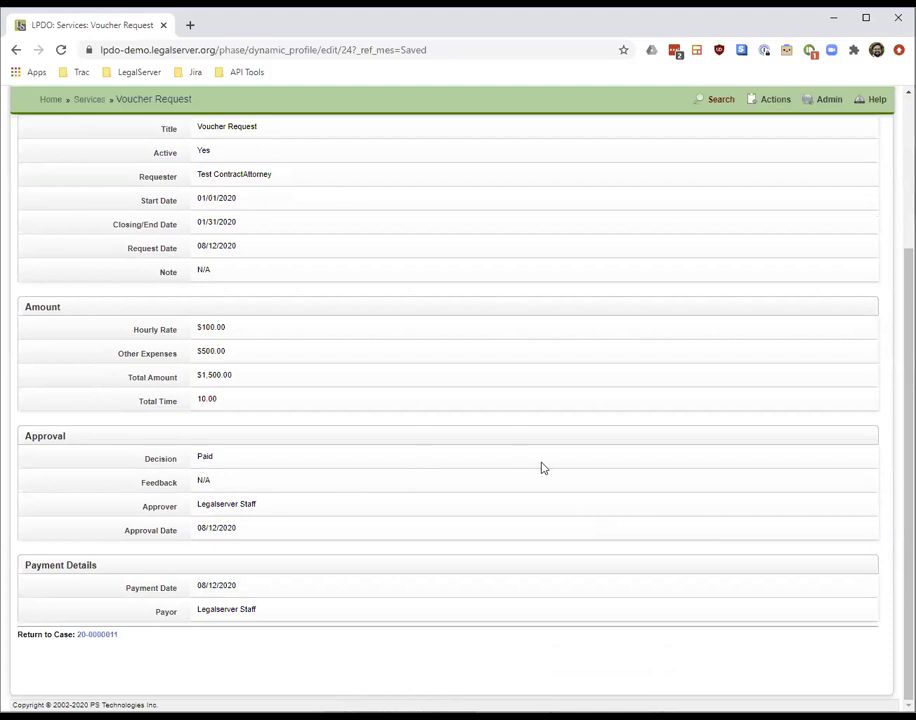
mouse_move(908, 364)
mouse_down()
mouse_move(908, 261)
mouse_move(908, 341)
mouse_up()
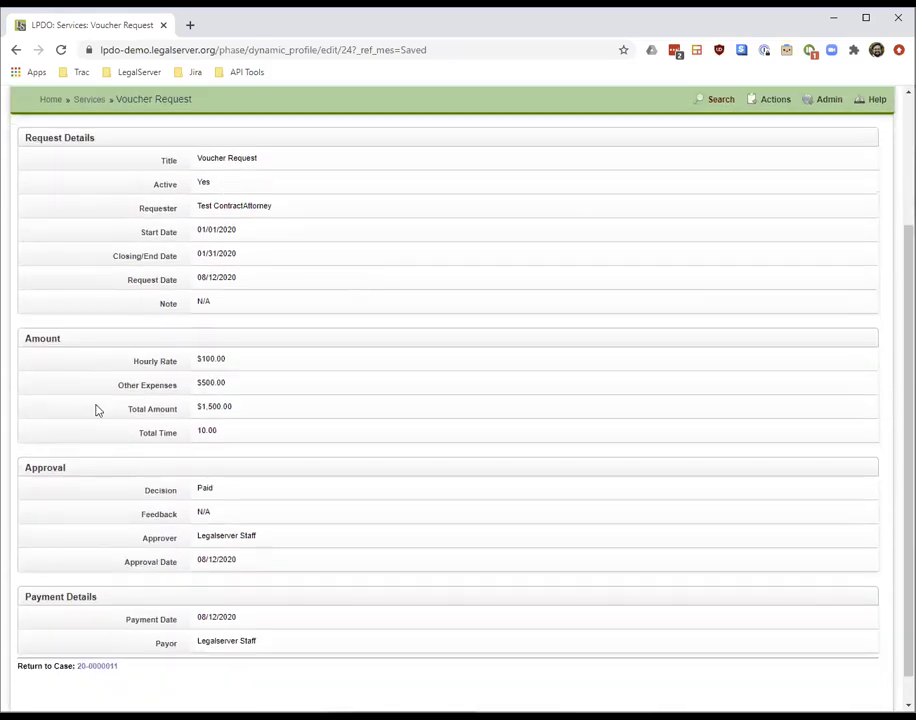
Return to the case and open the Reports list in a new tab
click(94, 667)
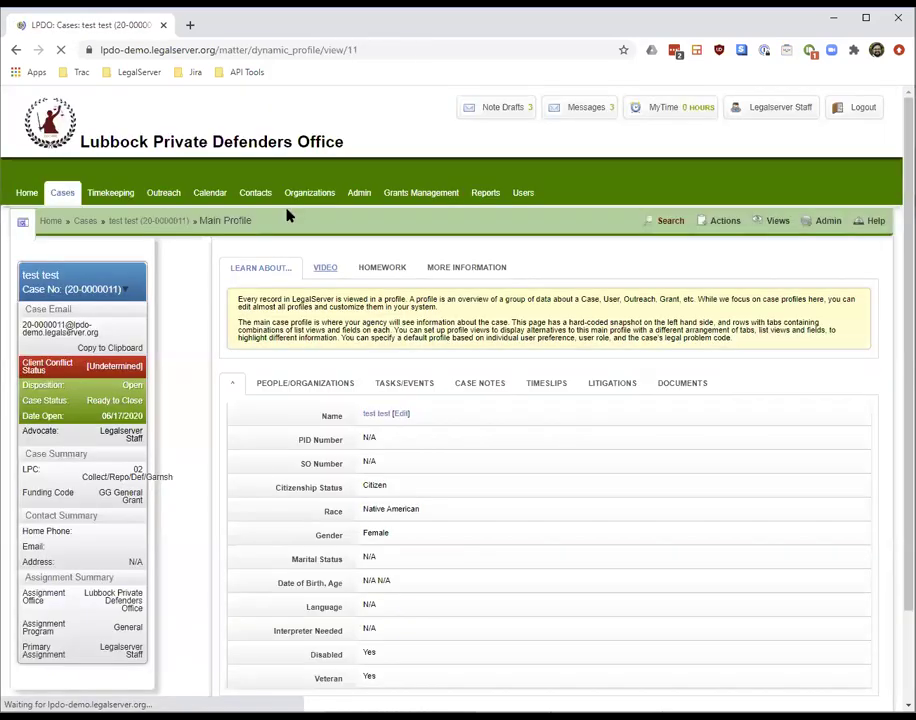
right_click(482, 197)
key(Escape)
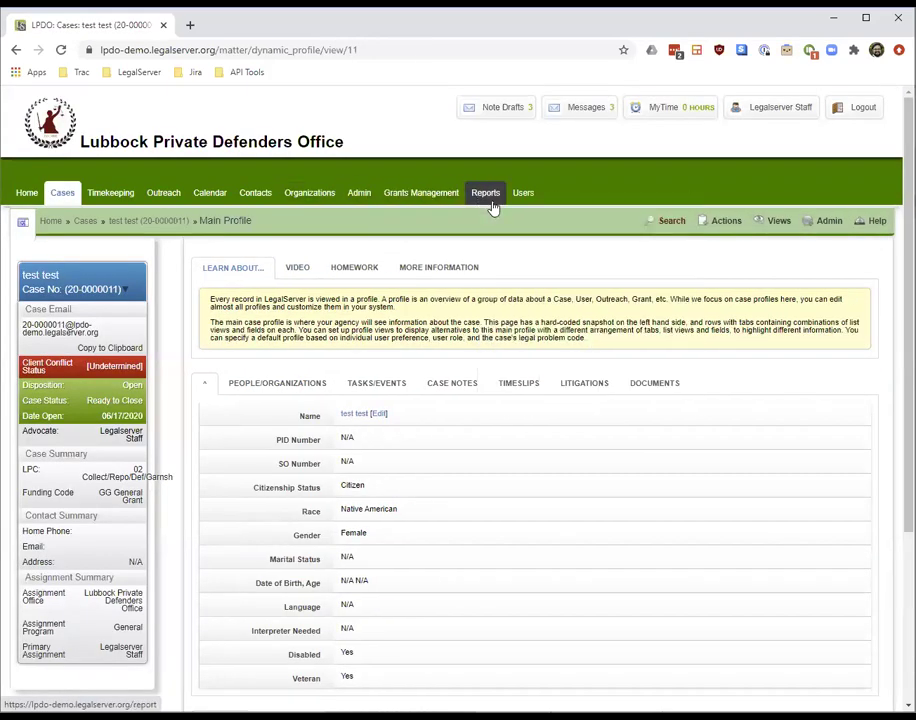
ctrl+click(491, 207)
click(258, 25)
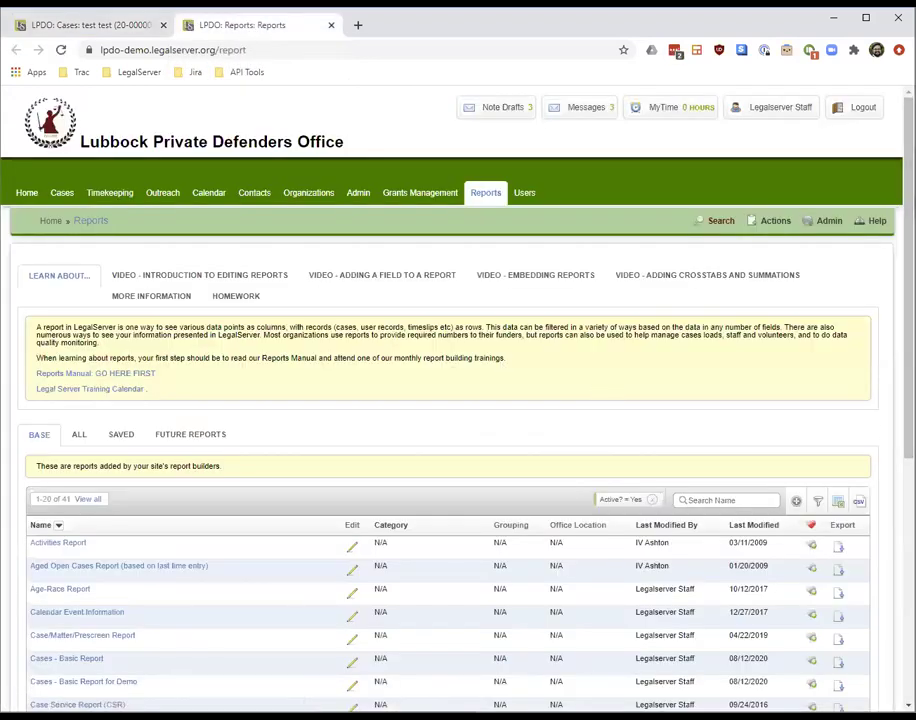
Run the Outstanding Voucher Requests report from page 2 of Reports, then go back to the case tab
scroll(681, 579, down, 5)
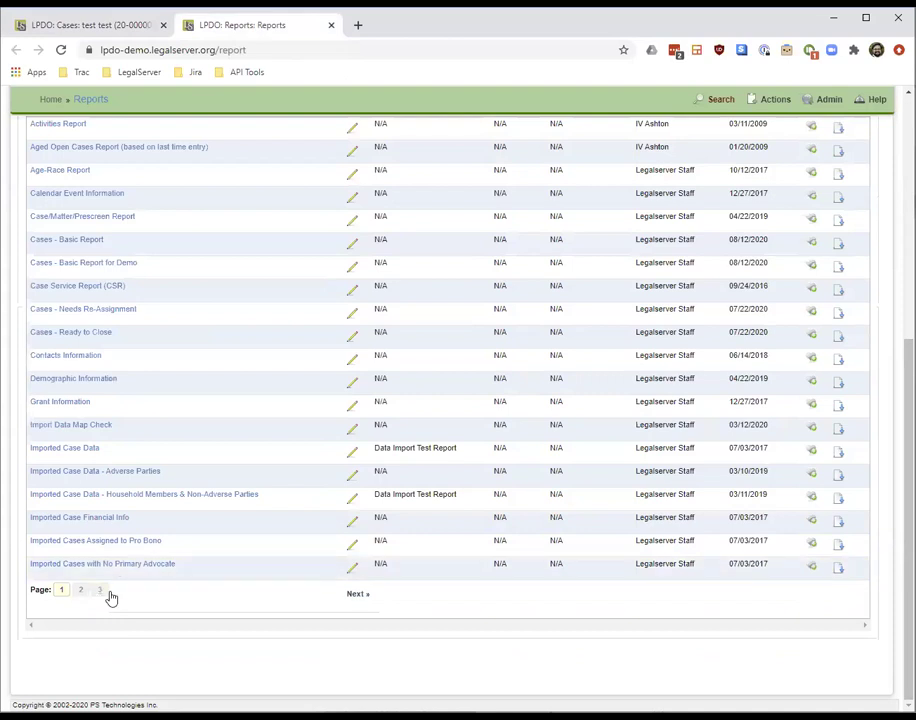
click(101, 591)
click(79, 570)
scroll(188, 658, down, 5)
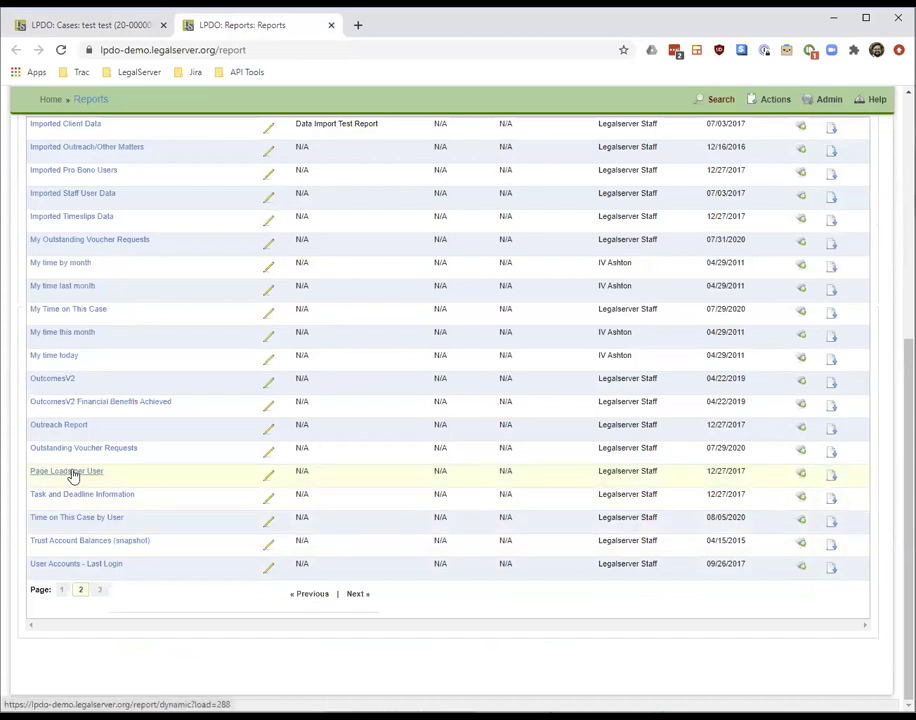
click(82, 451)
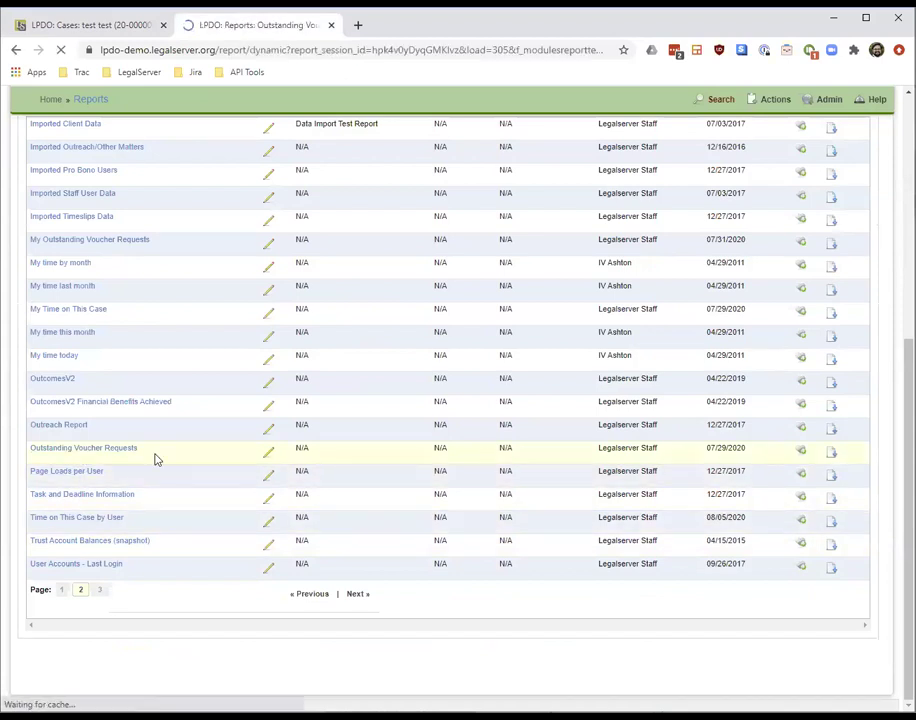
click(45, 527)
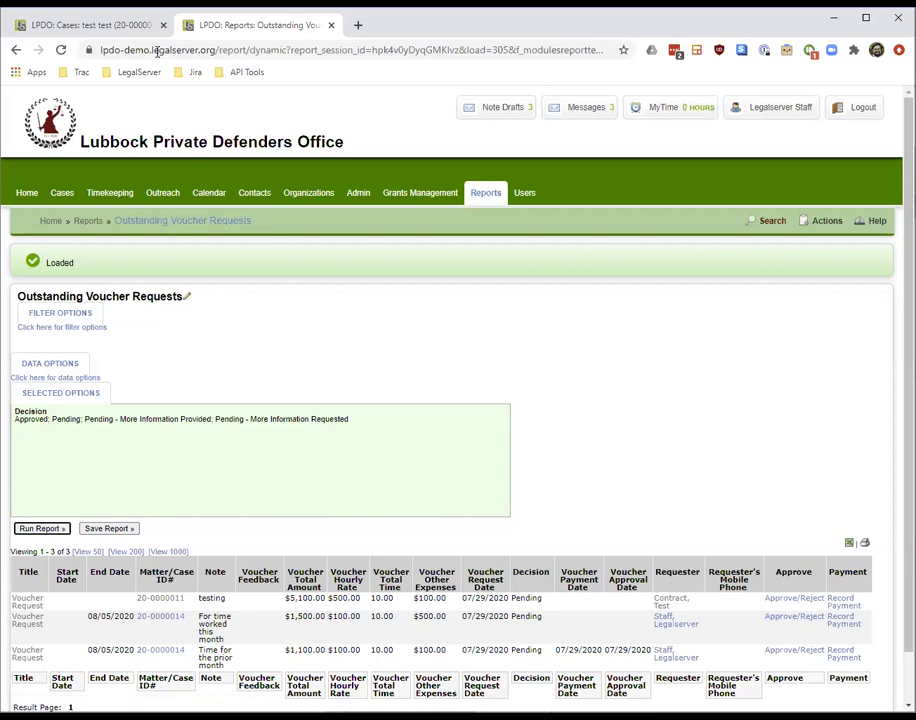
click(112, 28)
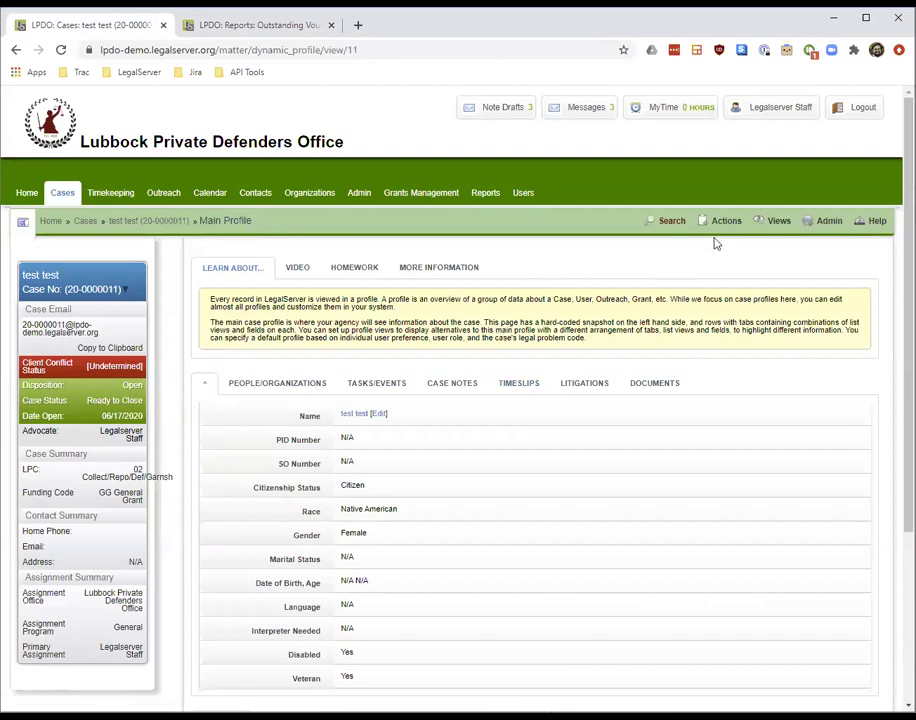
Start Criminal Close Case from Assign / Close / Refer and open the paid $1,500.00 voucher request
click(716, 238)
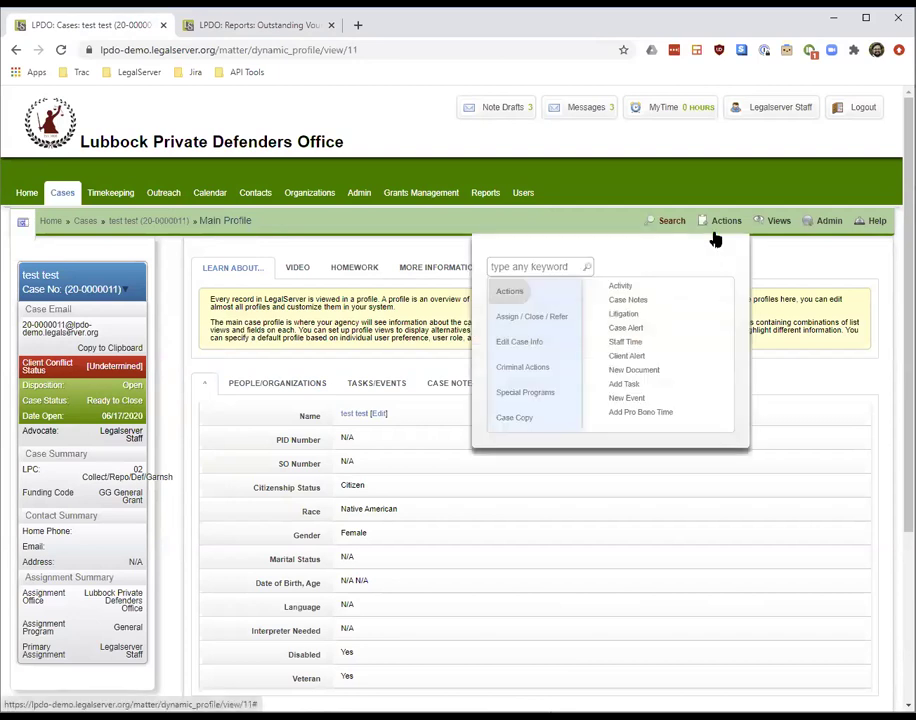
click(547, 319)
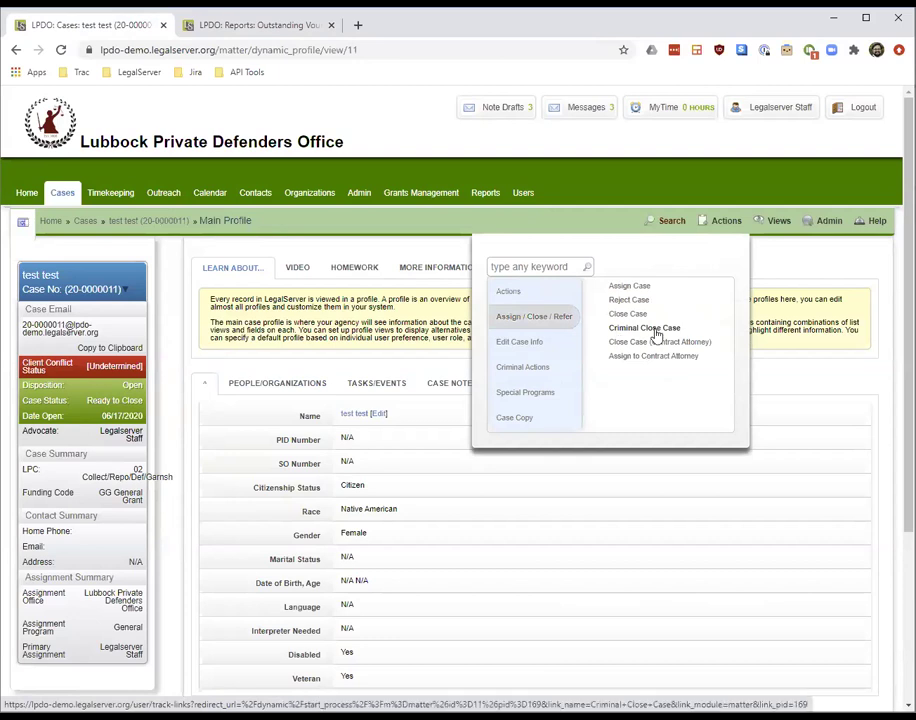
click(667, 332)
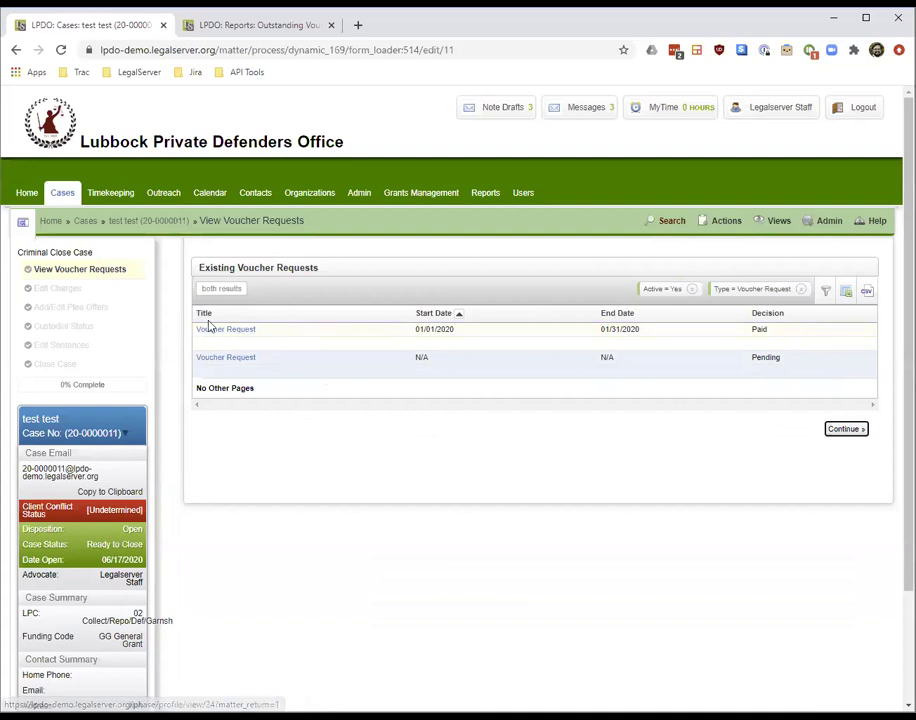
click(244, 333)
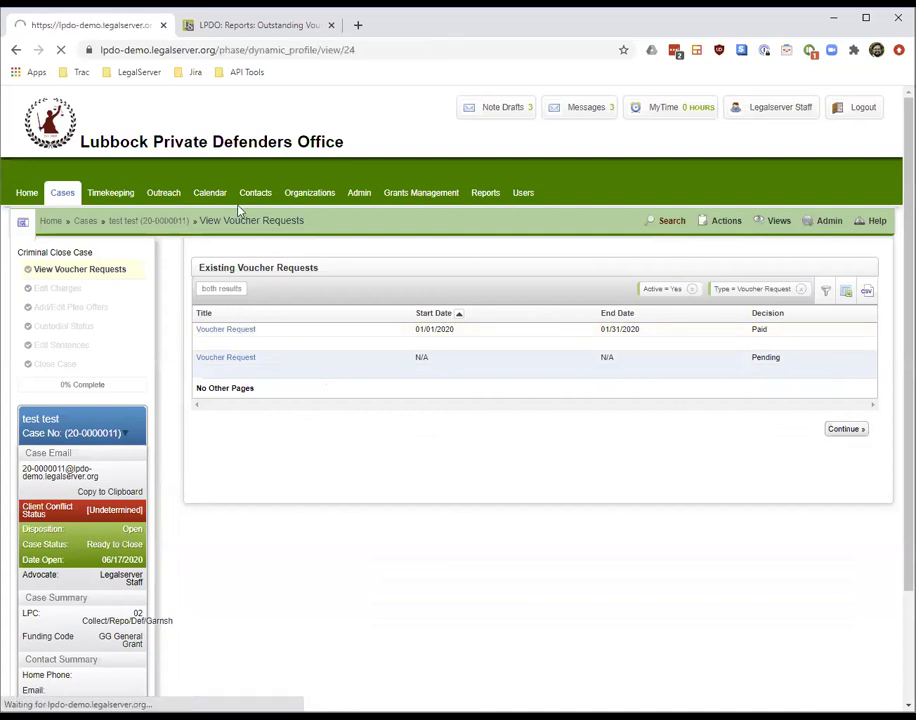
scroll(213, 248, down, 3)
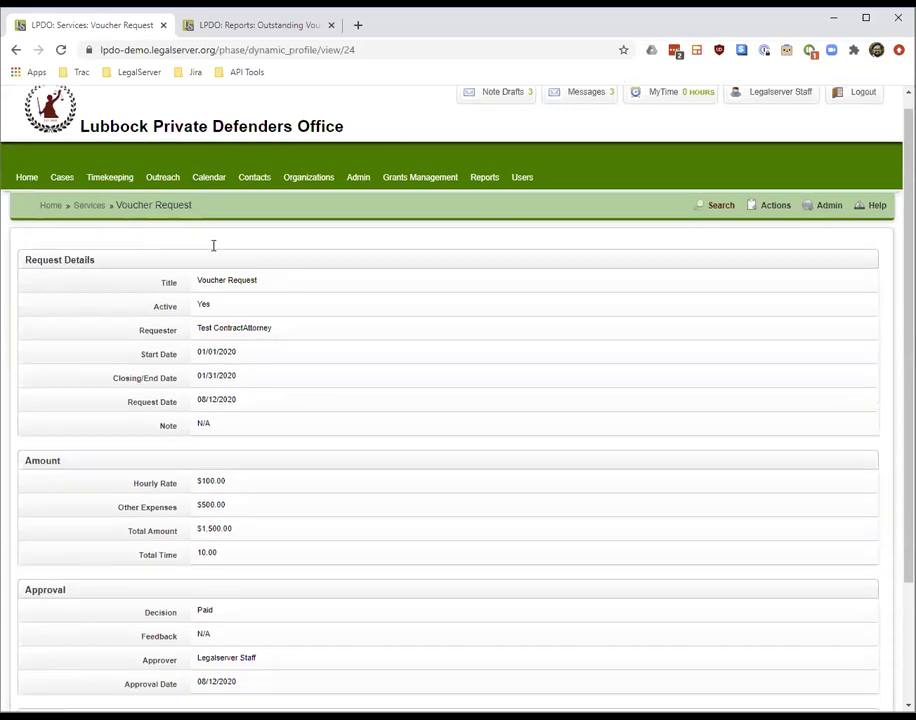
Return to the voucher list and continue through Edit Charges, Plea Offers and Custodial Status unchanged
click(16, 50)
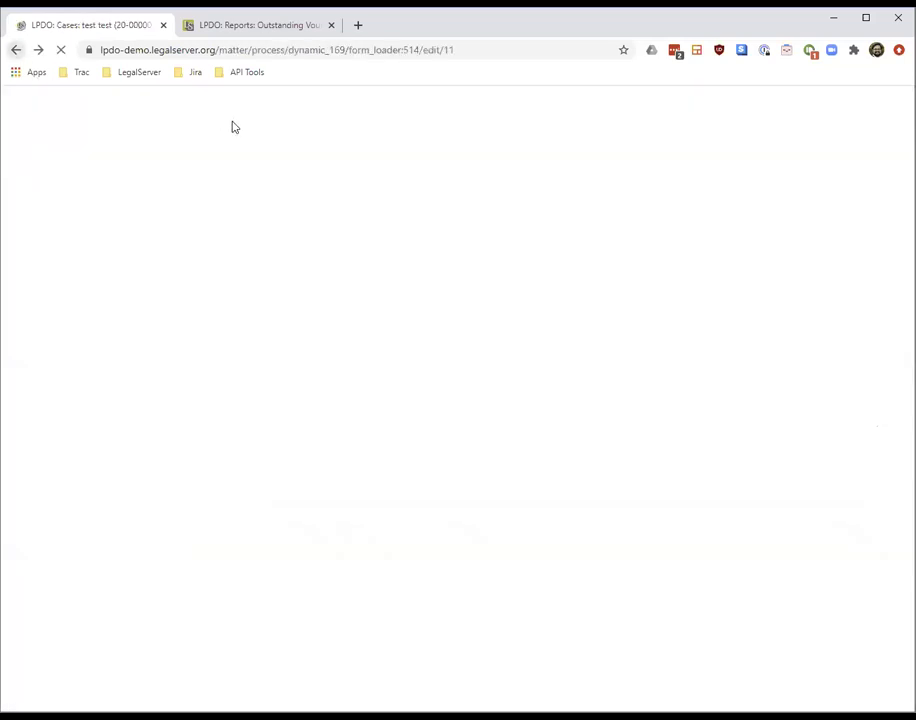
click(845, 429)
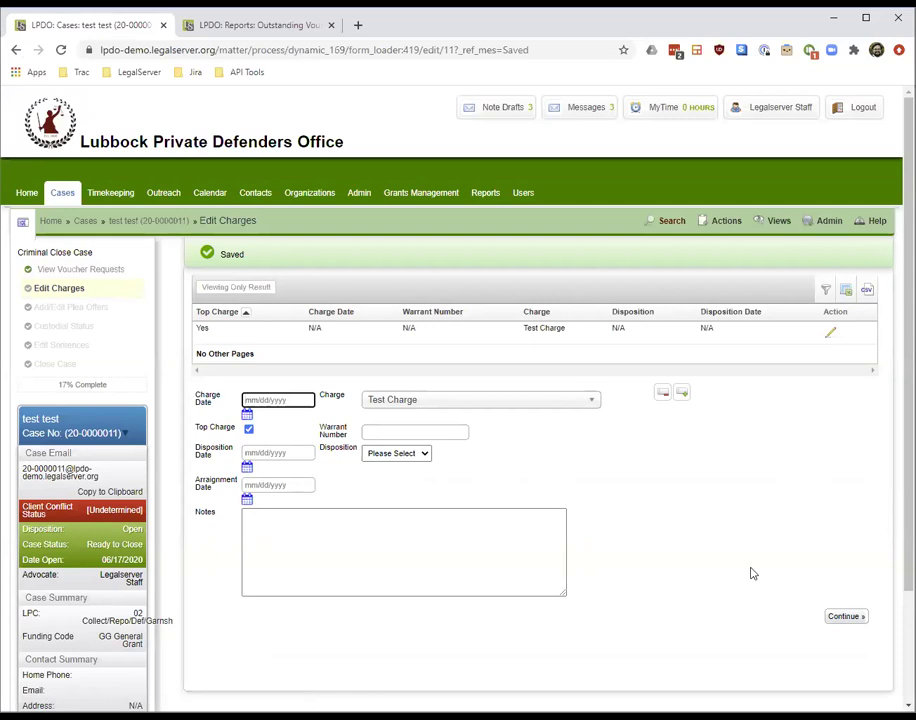
click(857, 622)
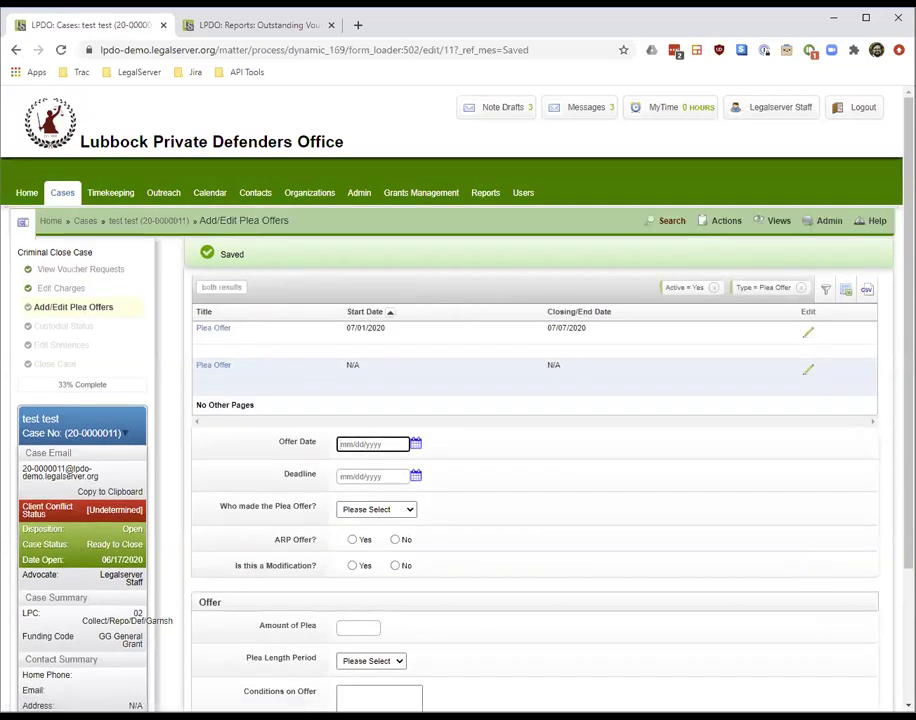
scroll(855, 650, down, 3)
click(853, 644)
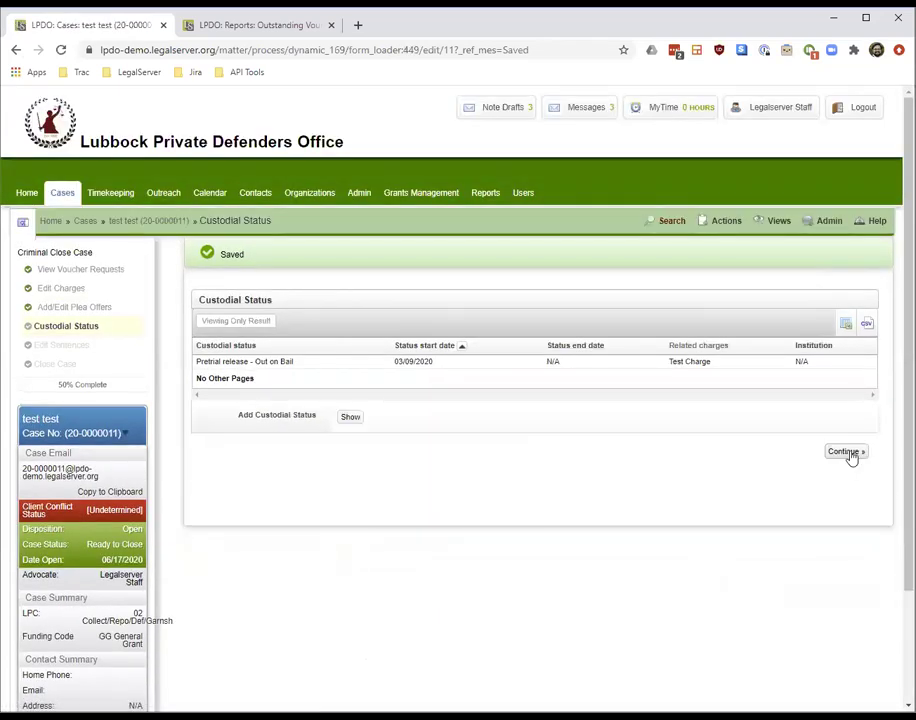
click(848, 452)
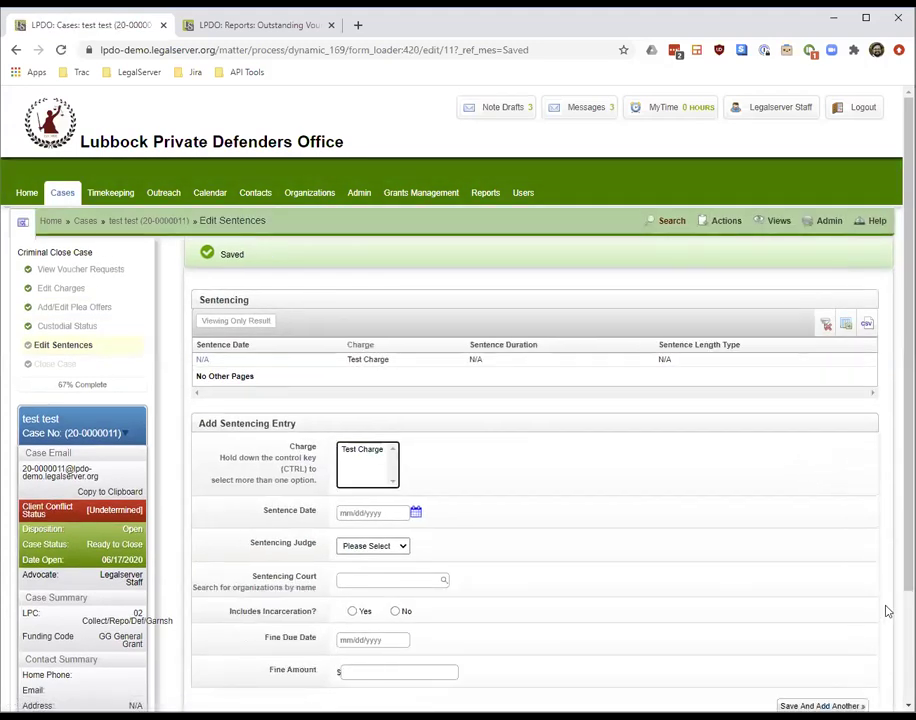
scroll(540, 400, down, 2)
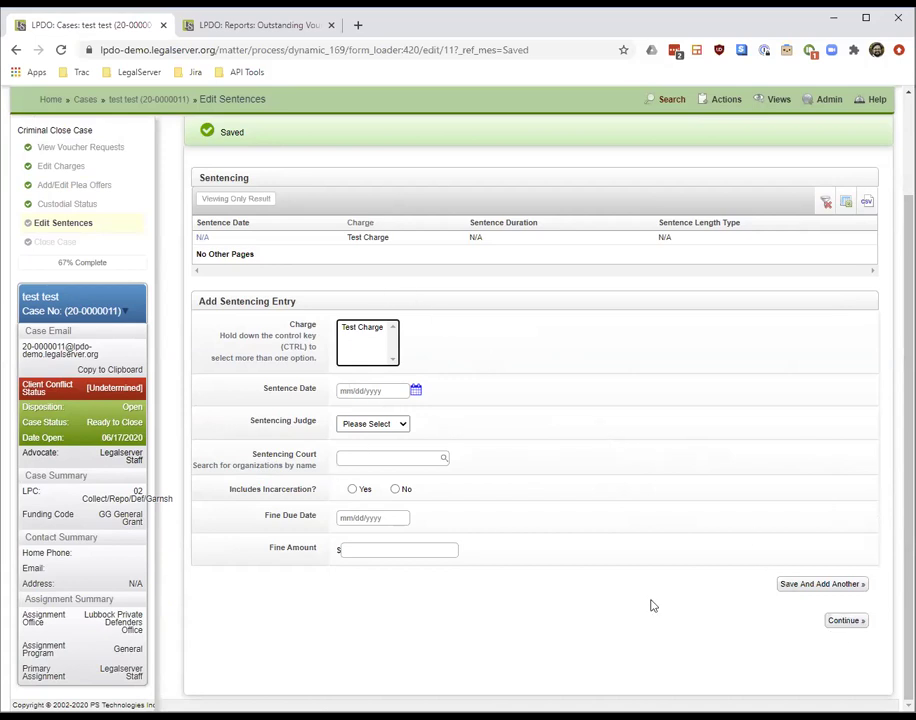
Pass Edit Sentences, set the Case Status to Closed, and submit the close form
click(845, 621)
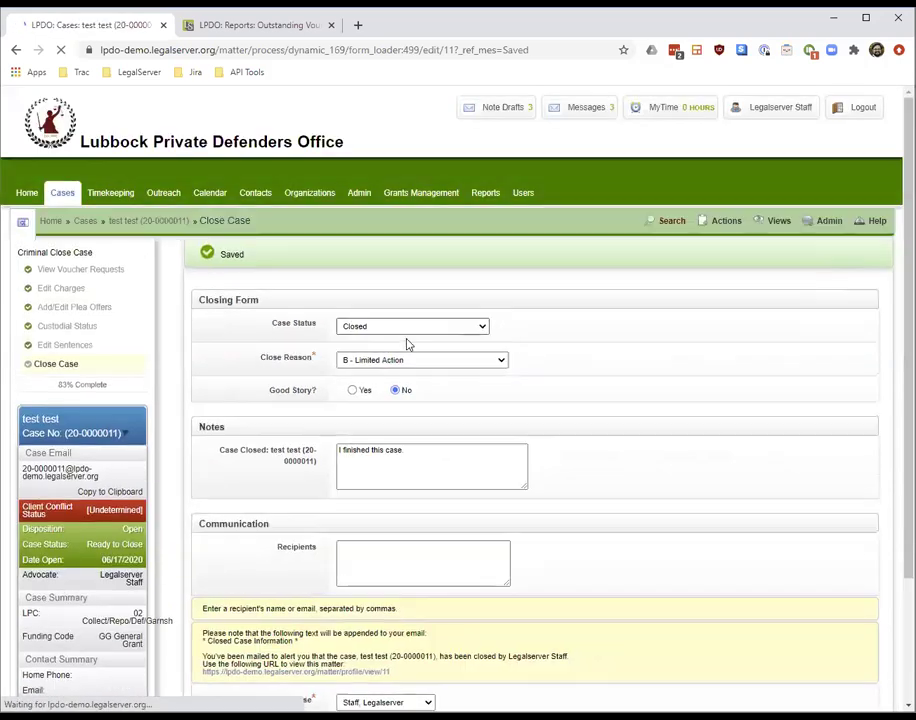
click(372, 331)
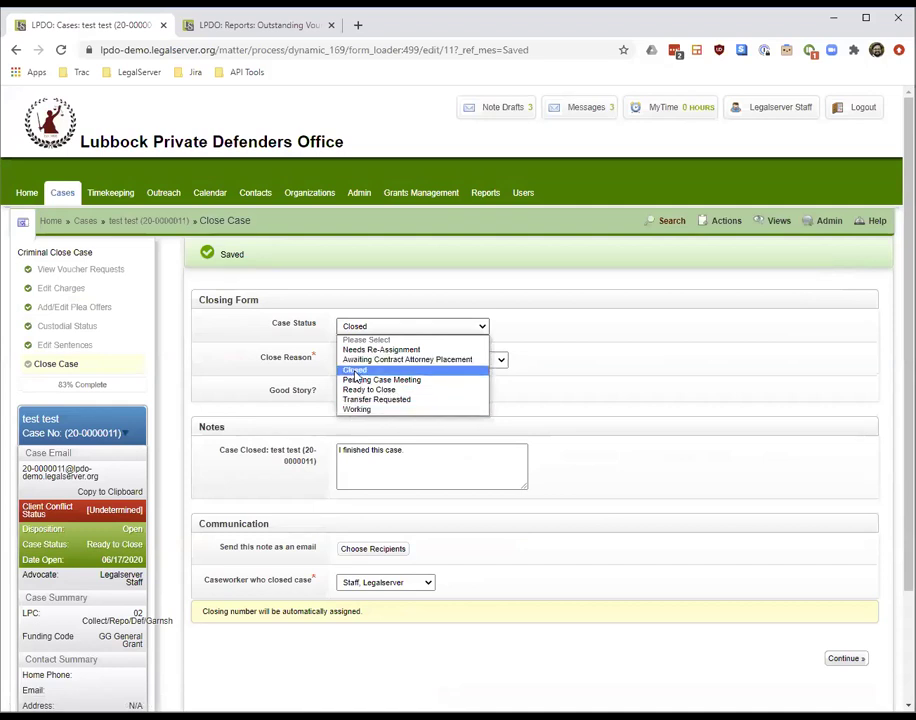
click(355, 371)
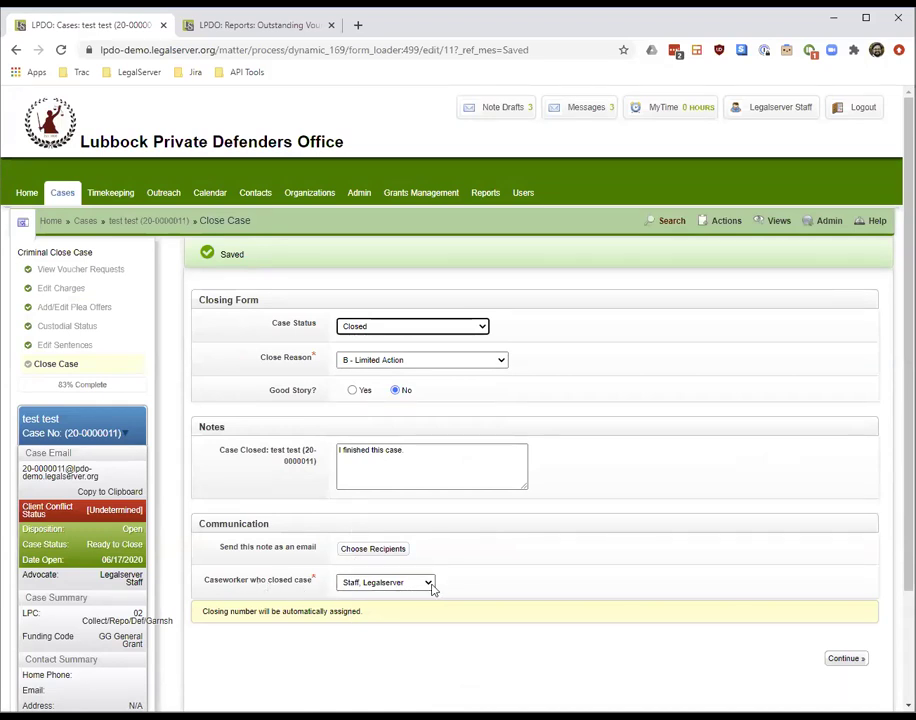
click(842, 660)
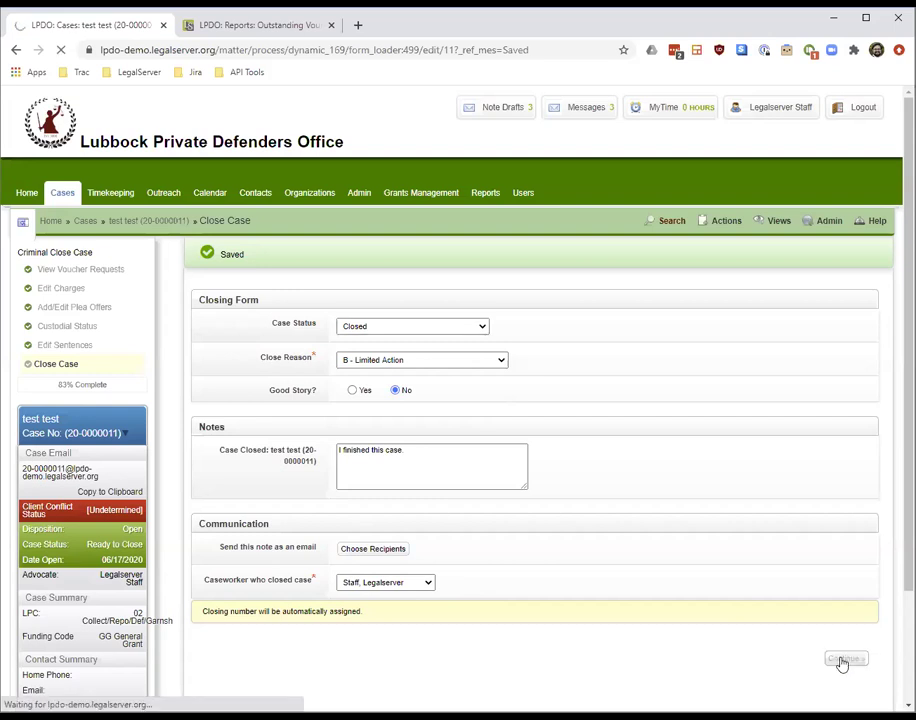